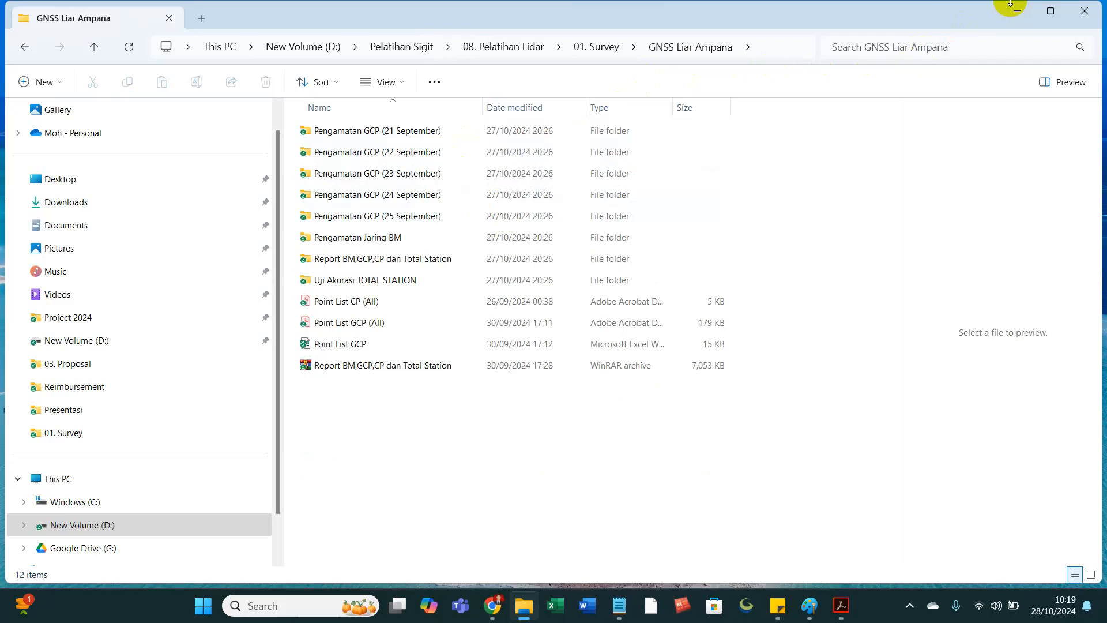
# Step: Open the Raw Data, Dokumentasi & Lembar Deskripsi folder inside Pengamatan GCP (21 September)
pyautogui.click(462, 130)
pyautogui.doubleClick(305, 131)
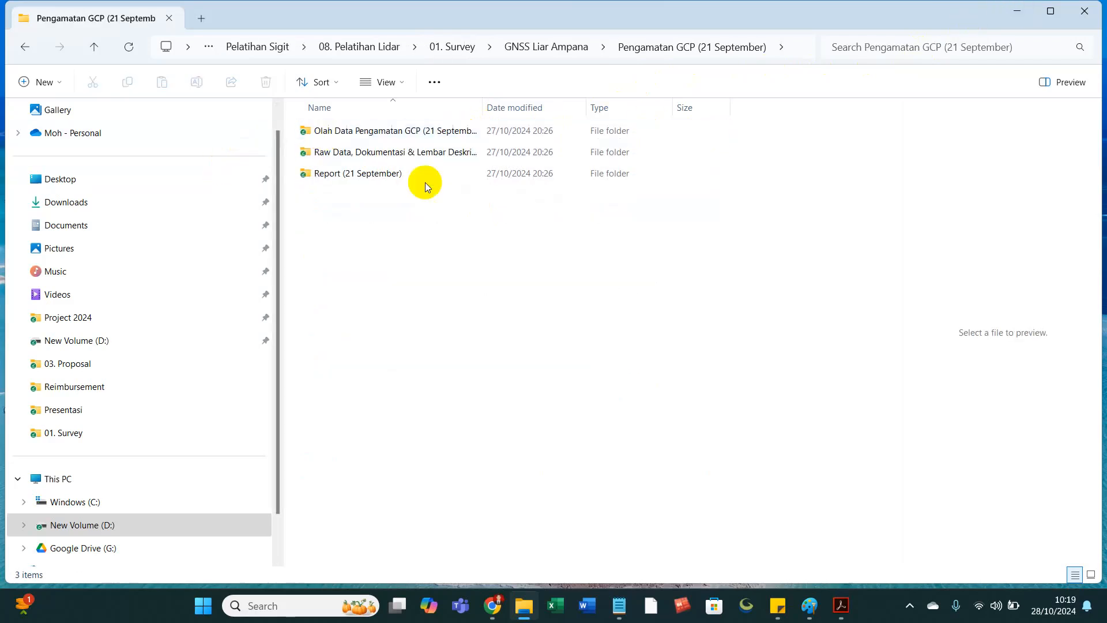
pyautogui.hotkey('alt', 'Left')
pyautogui.doubleClick(378, 132)
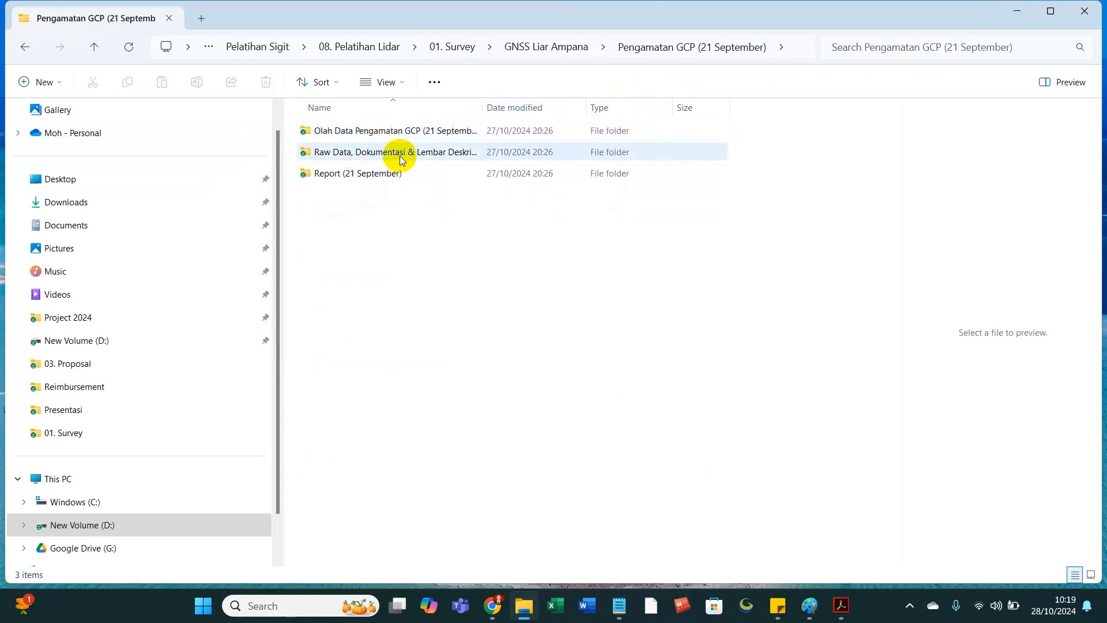
pyautogui.doubleClick(389, 153)
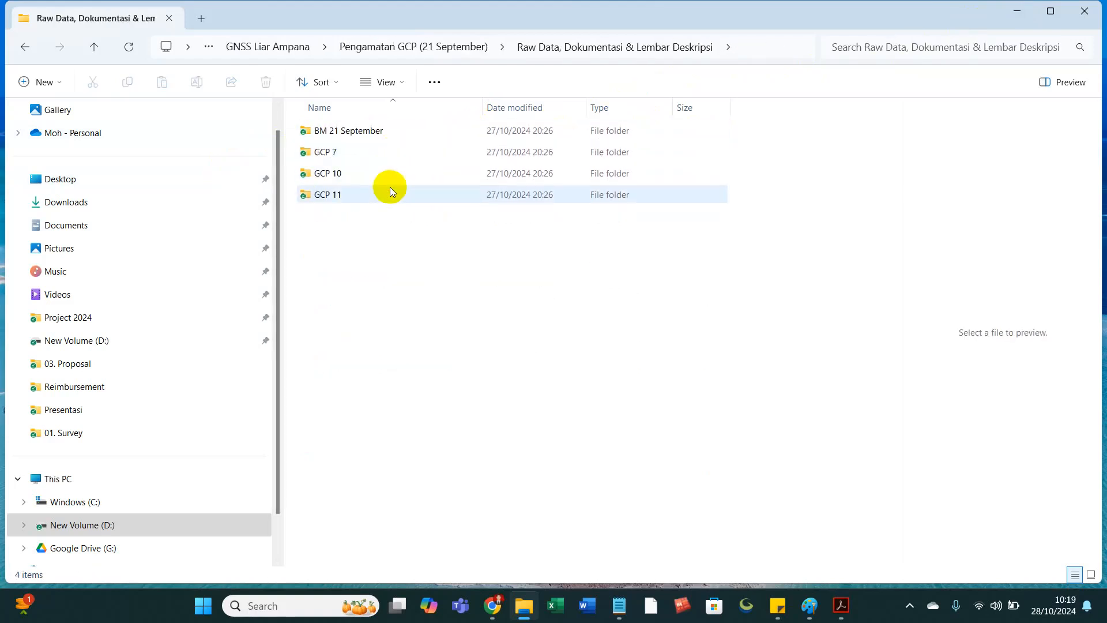
# Step: Look through the BM 21 September, GCP 7, GCP 10 and GCP 11 raw data folders
pyautogui.doubleClick(338, 131)
pyautogui.hotkey('alt', 'Left')
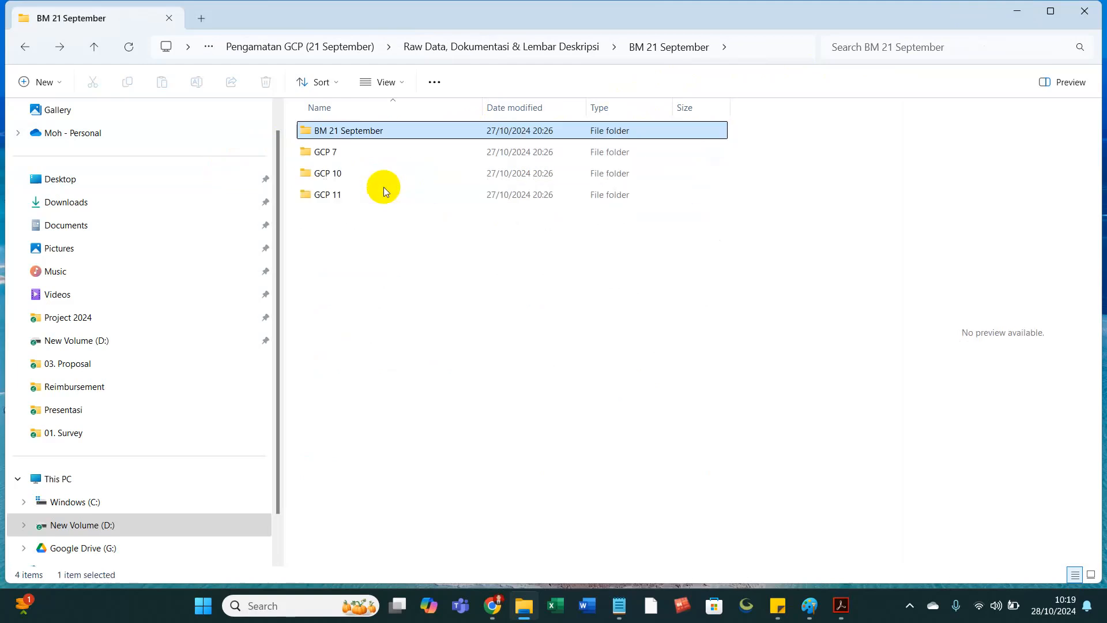
pyautogui.doubleClick(335, 152)
pyautogui.hotkey('alt', 'Left')
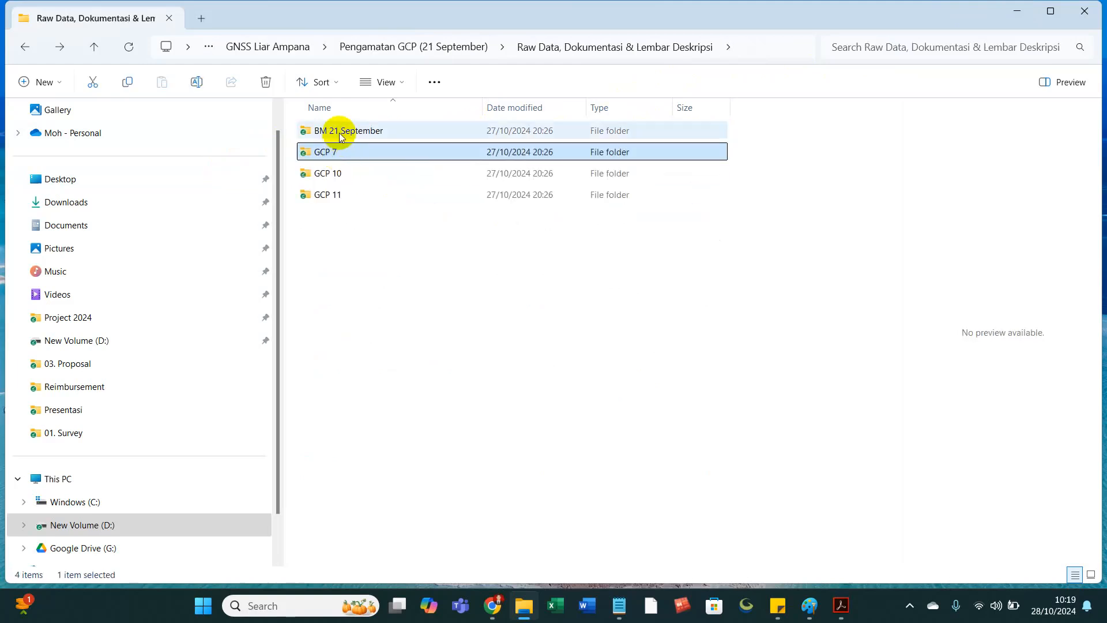
pyautogui.doubleClick(340, 132)
pyautogui.hotkey('alt', 'Left')
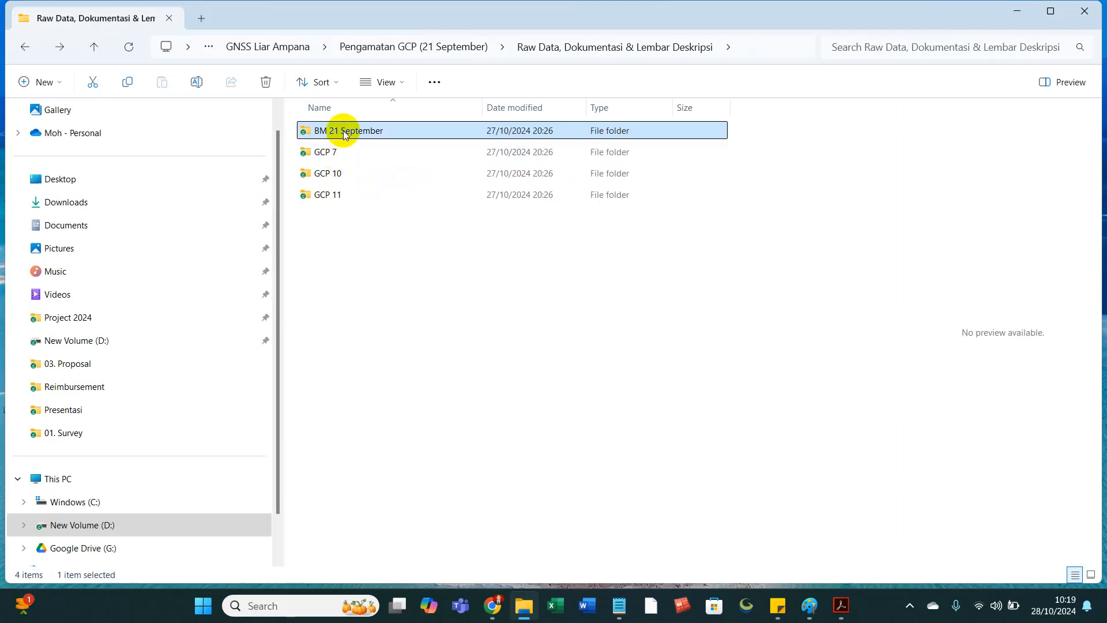
pyautogui.click(338, 151)
pyautogui.click(342, 173)
pyautogui.click(344, 193)
pyautogui.click(337, 155)
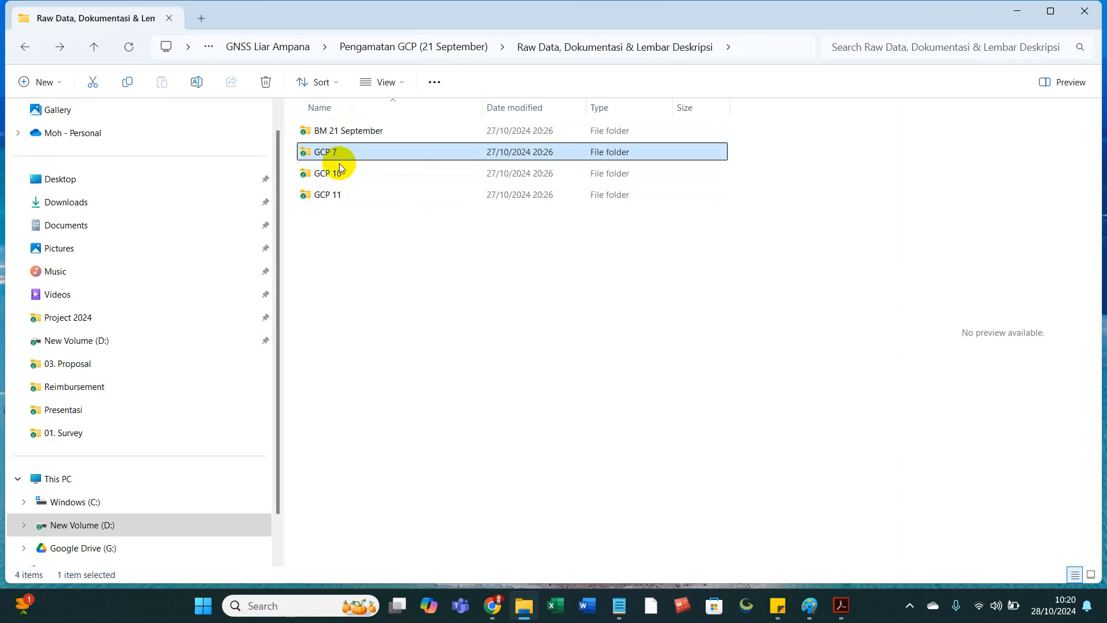
pyautogui.click(339, 173)
pyautogui.click(345, 194)
pyautogui.click(367, 237)
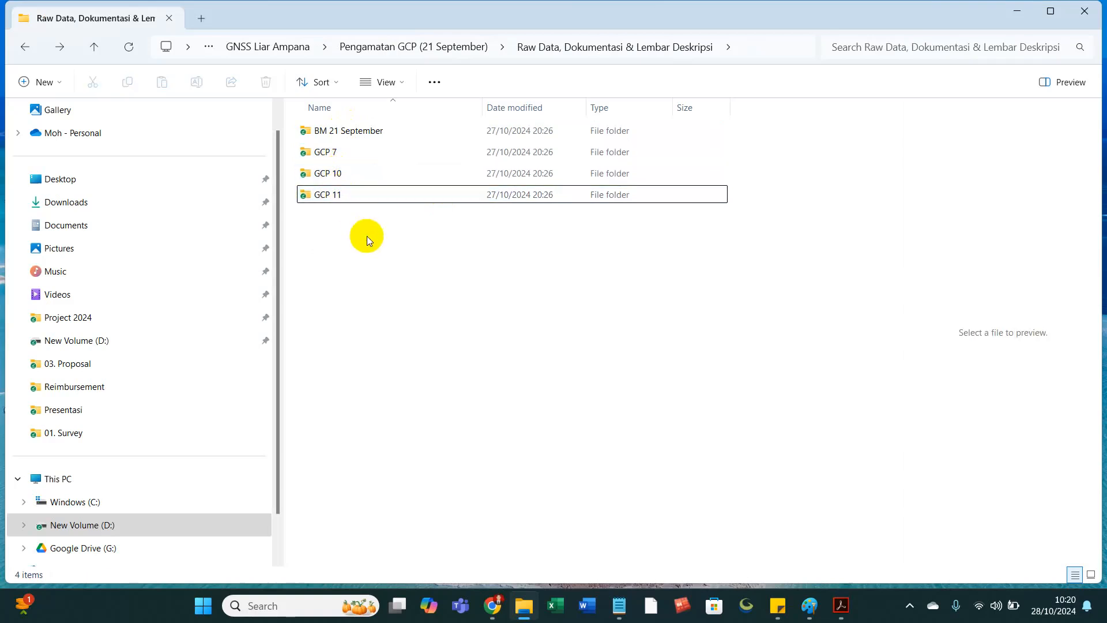
# Step: Switch to Trimble Business Center and create a new project from the blank template
pyautogui.click(1018, 11)
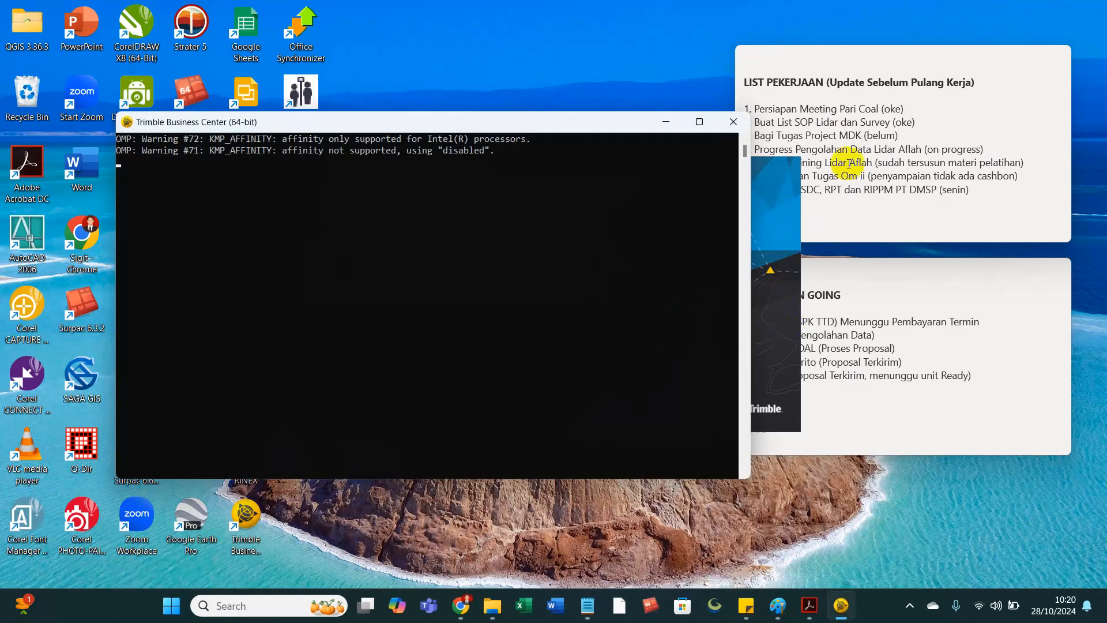
pyautogui.click(666, 121)
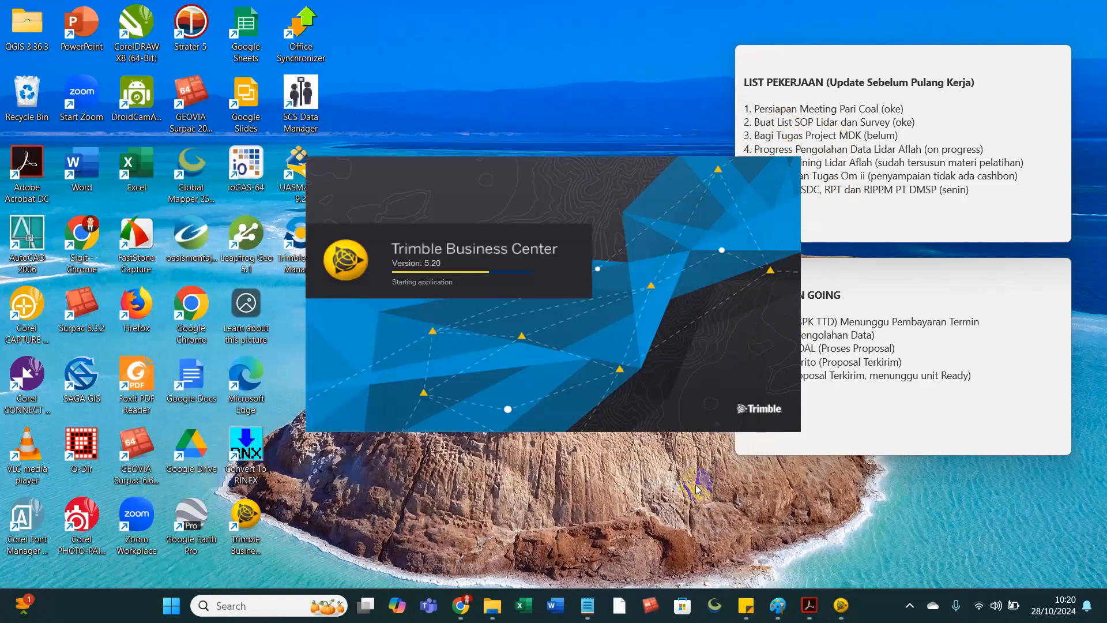
pyautogui.click(496, 608)
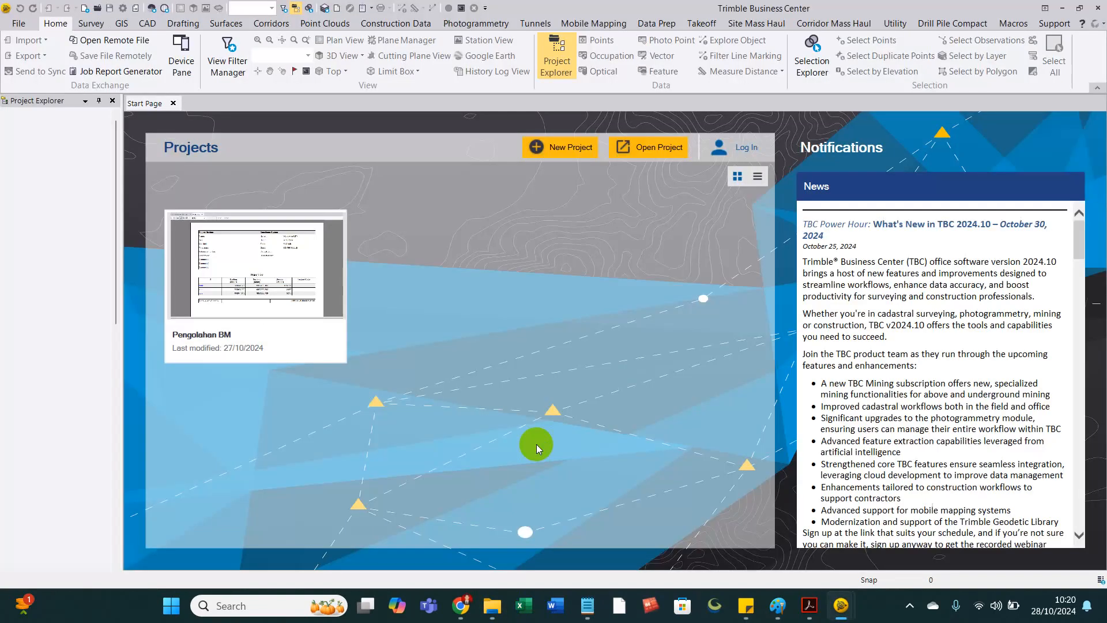
pyautogui.click(550, 141)
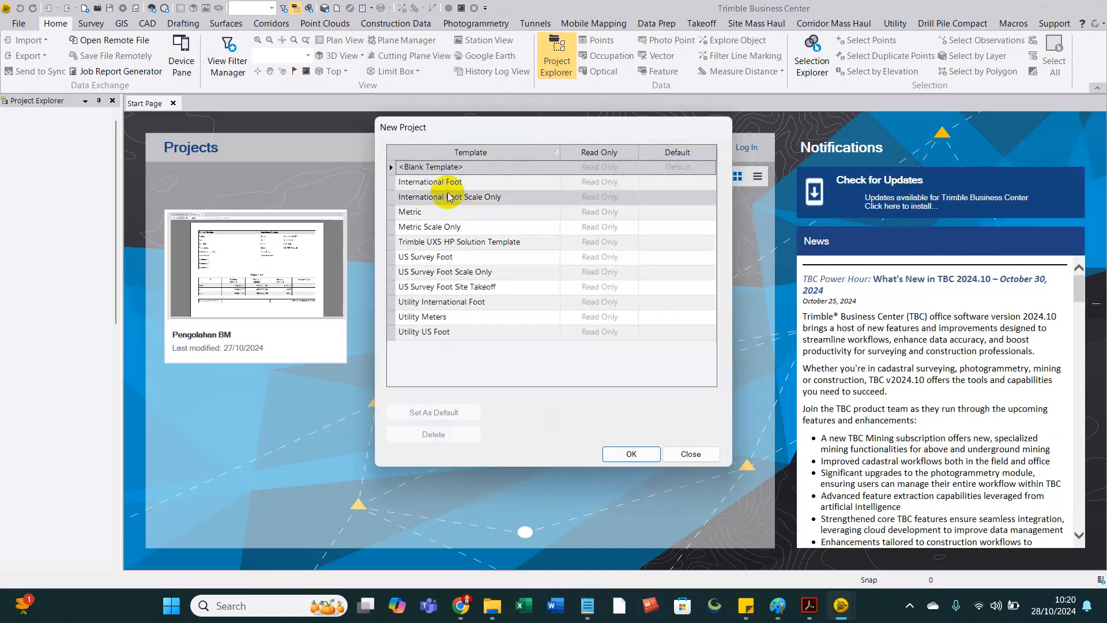
pyautogui.click(651, 453)
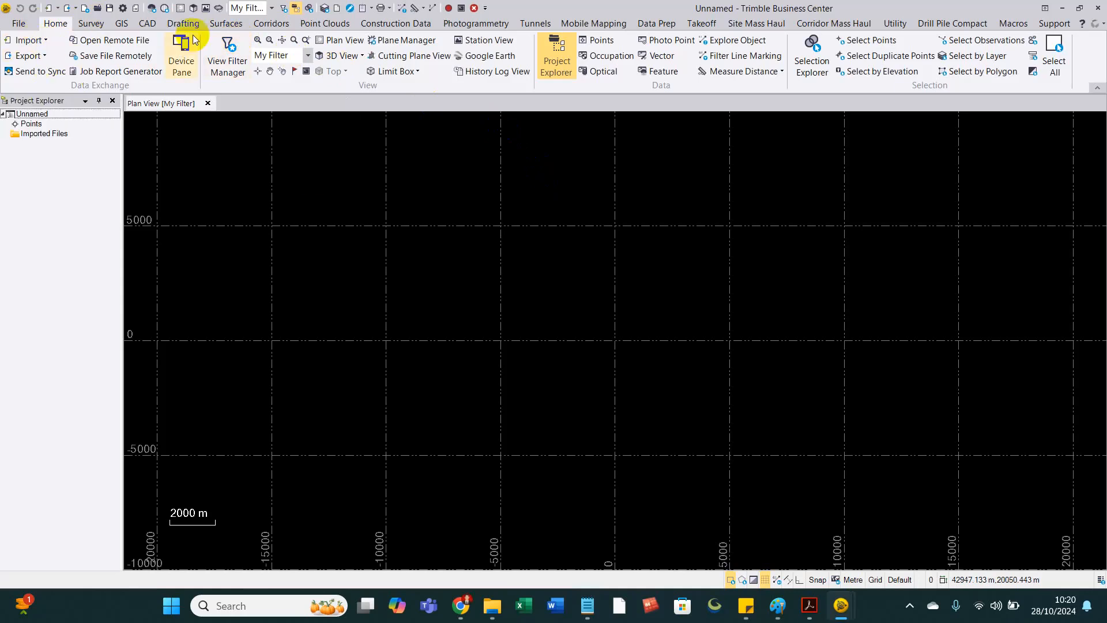
# Step: Set the project's coordinate system to the recently used World wide/UTM, zone 51 South, WGS 1984 with the EGM96 (Global) geoid
pyautogui.click(123, 9)
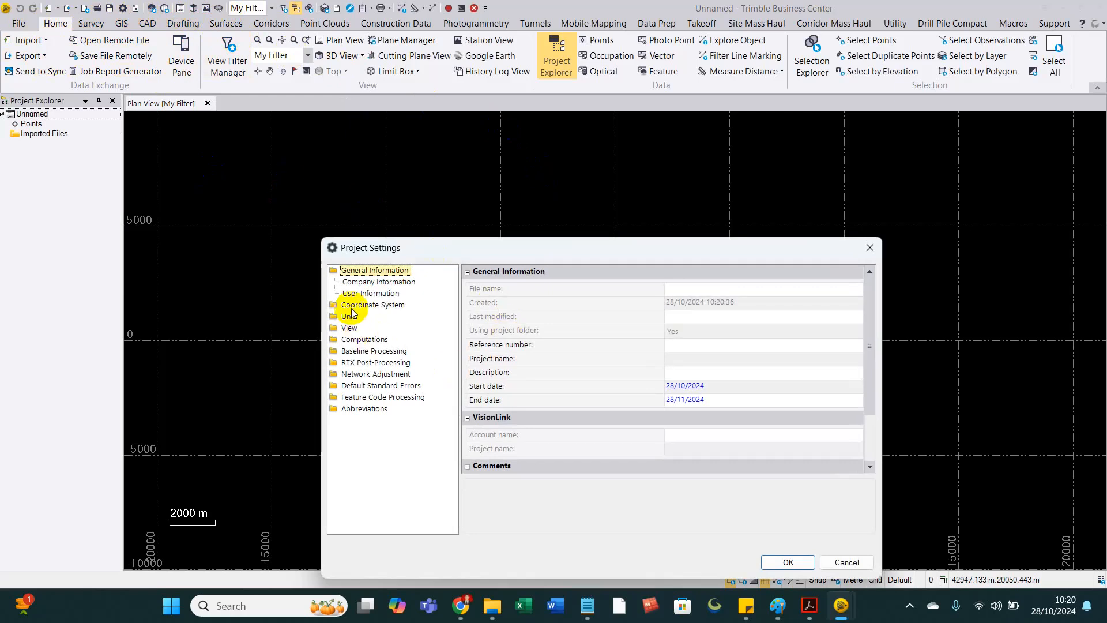
pyautogui.click(358, 304)
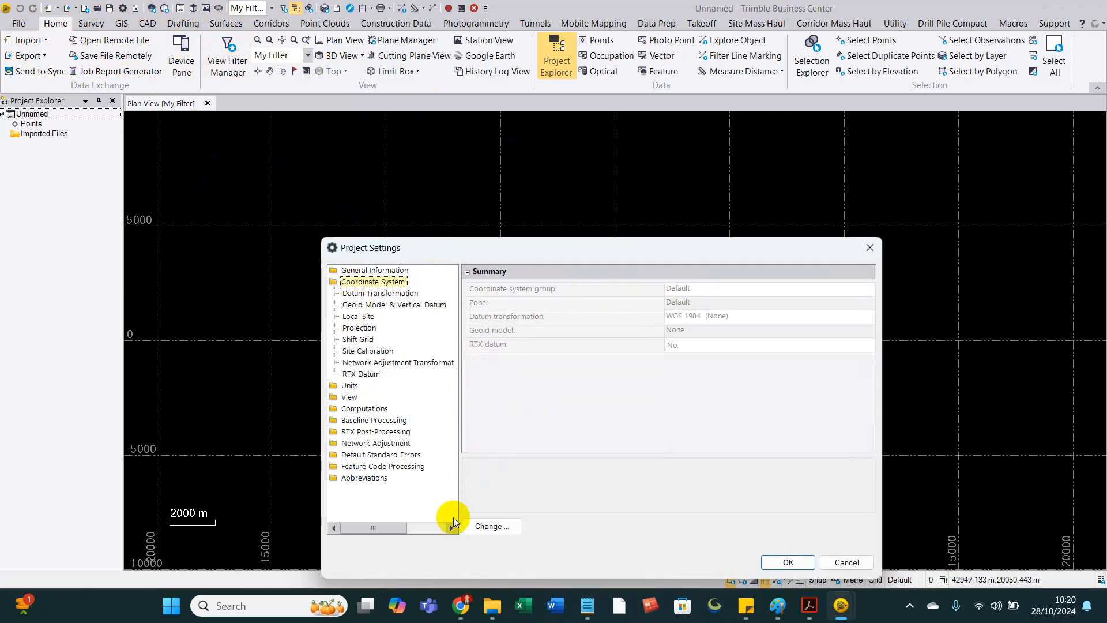
pyautogui.click(483, 527)
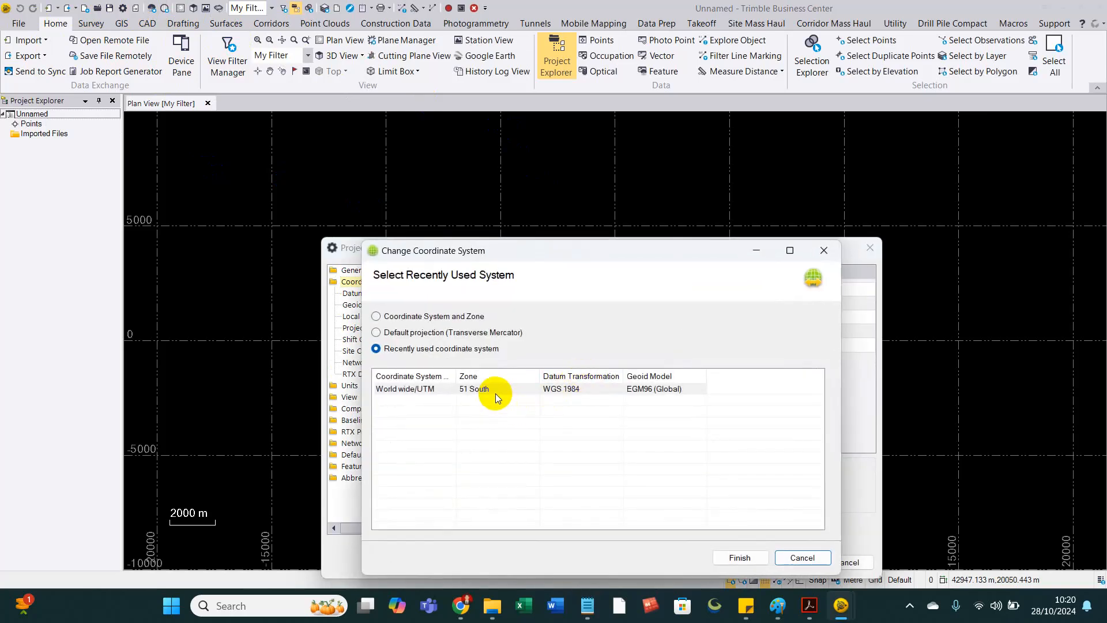
pyautogui.click(495, 390)
pyautogui.click(737, 557)
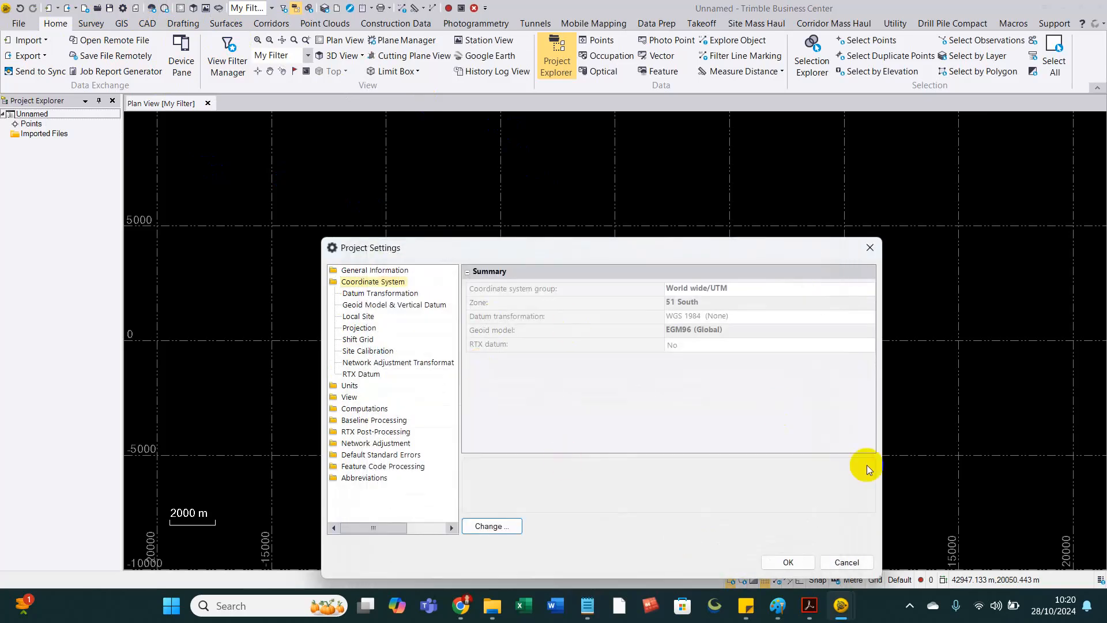
pyautogui.click(798, 561)
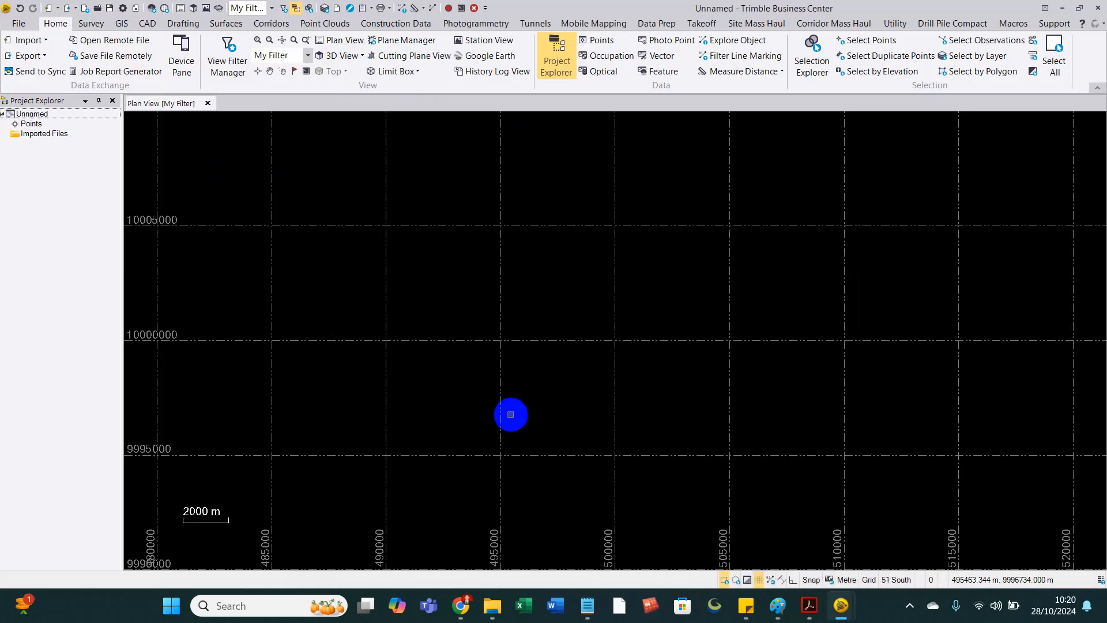
# Step: Start an import and set its folder to BM 21 September within the raw data of Pengamatan GCP (21 September)
pyautogui.click(40, 39)
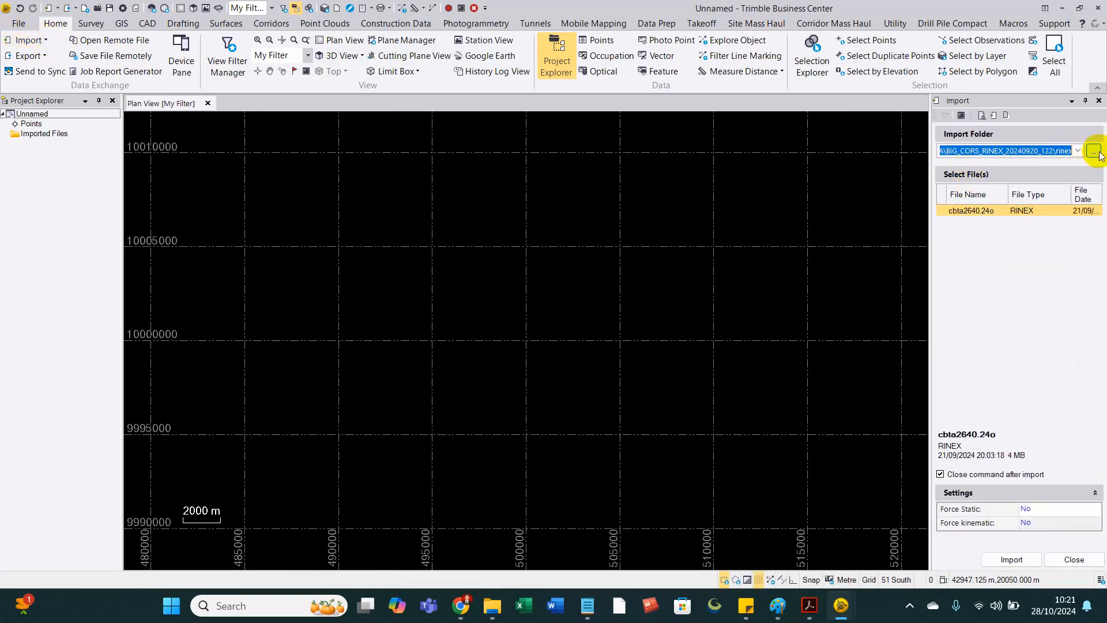
pyautogui.click(1098, 153)
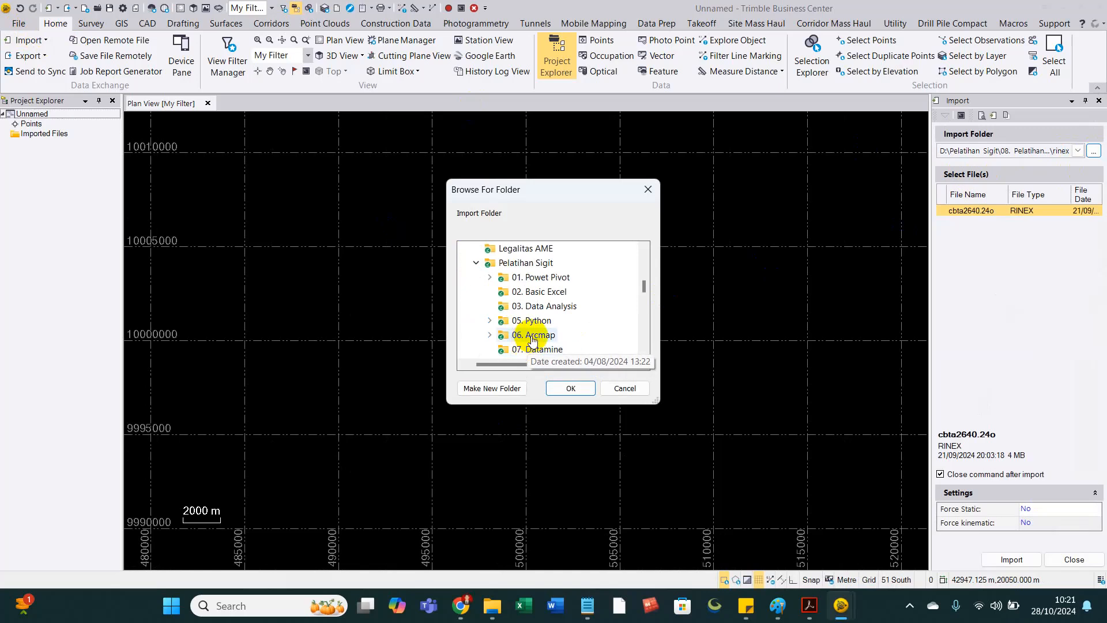
pyautogui.scroll(-5, 548, 329)
pyautogui.click(570, 366)
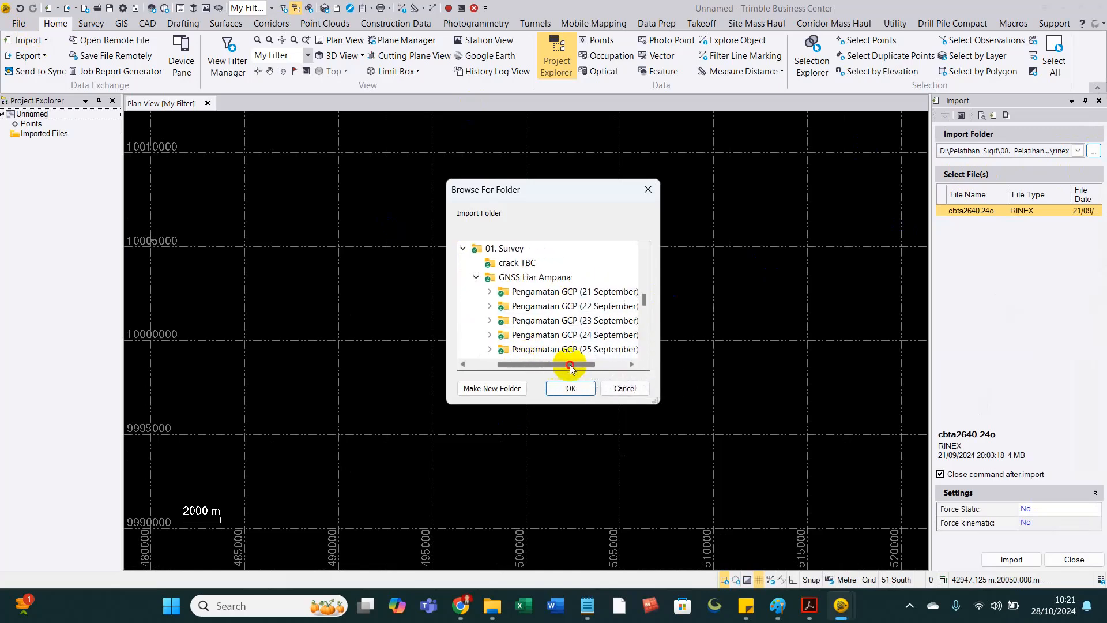
pyautogui.moveTo(571, 367); pyautogui.dragTo(584, 366)
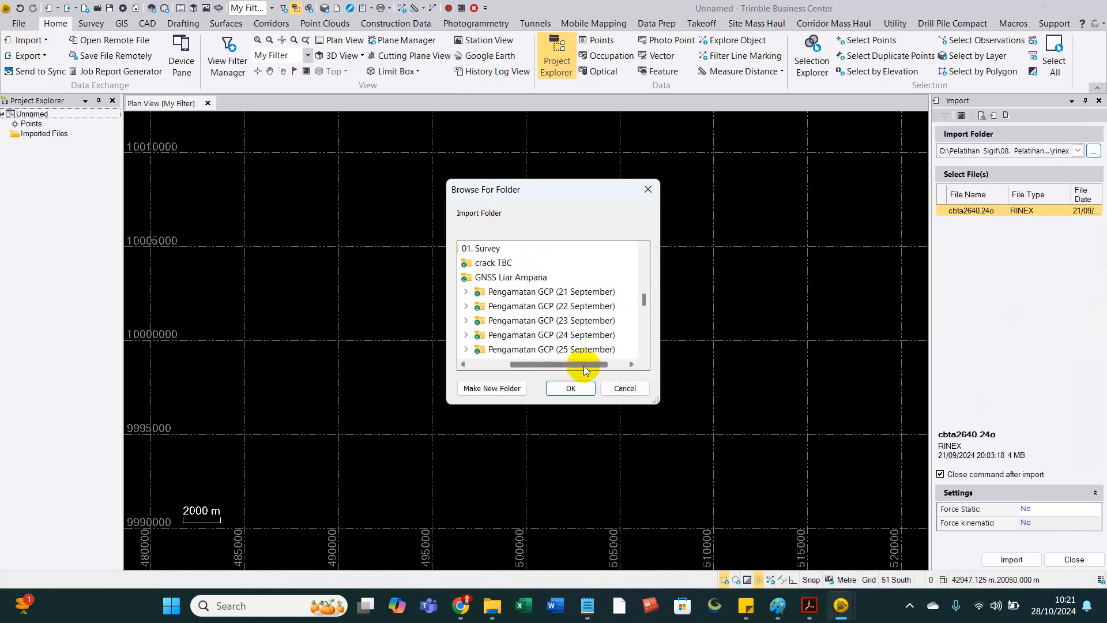
pyautogui.doubleClick(542, 292)
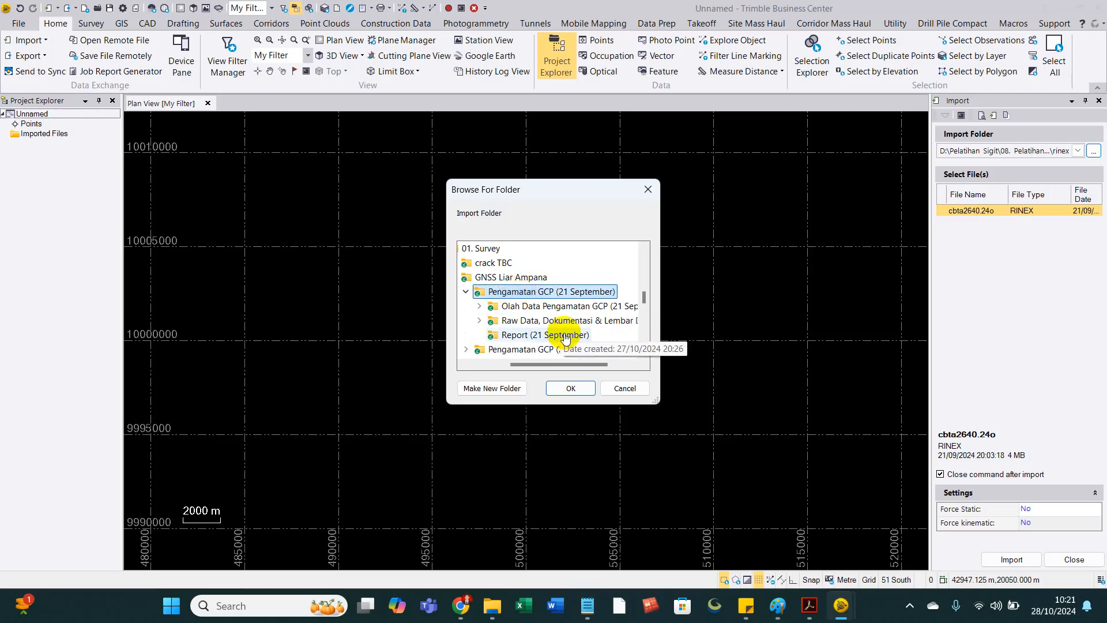
pyautogui.doubleClick(525, 323)
pyautogui.scroll(-1, 568, 316)
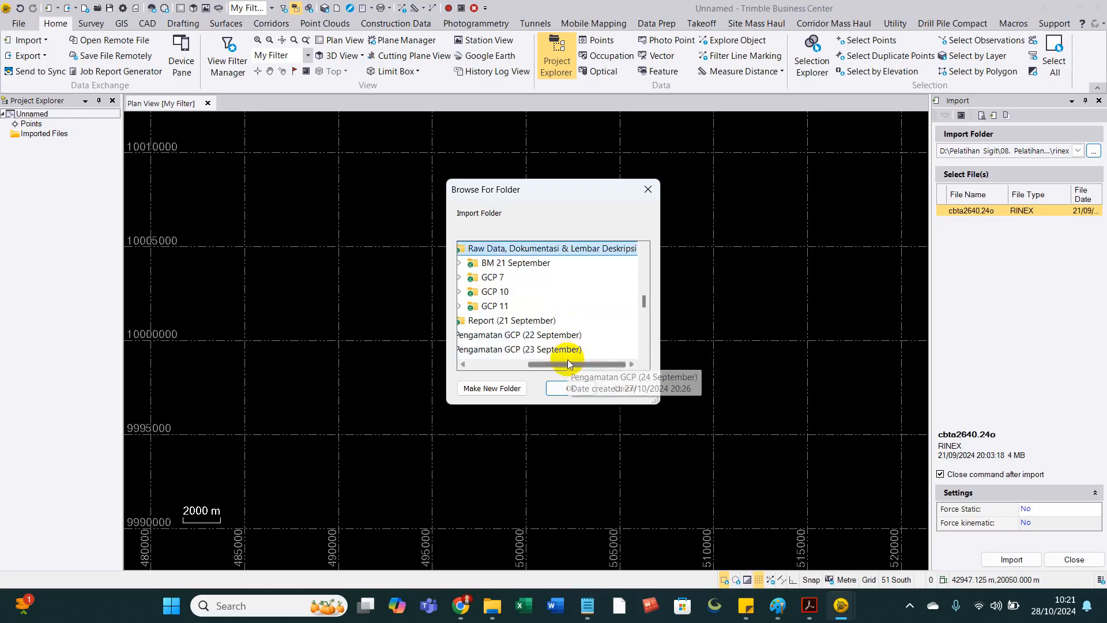
pyautogui.click(548, 364)
pyautogui.moveTo(548, 365); pyautogui.dragTo(545, 364)
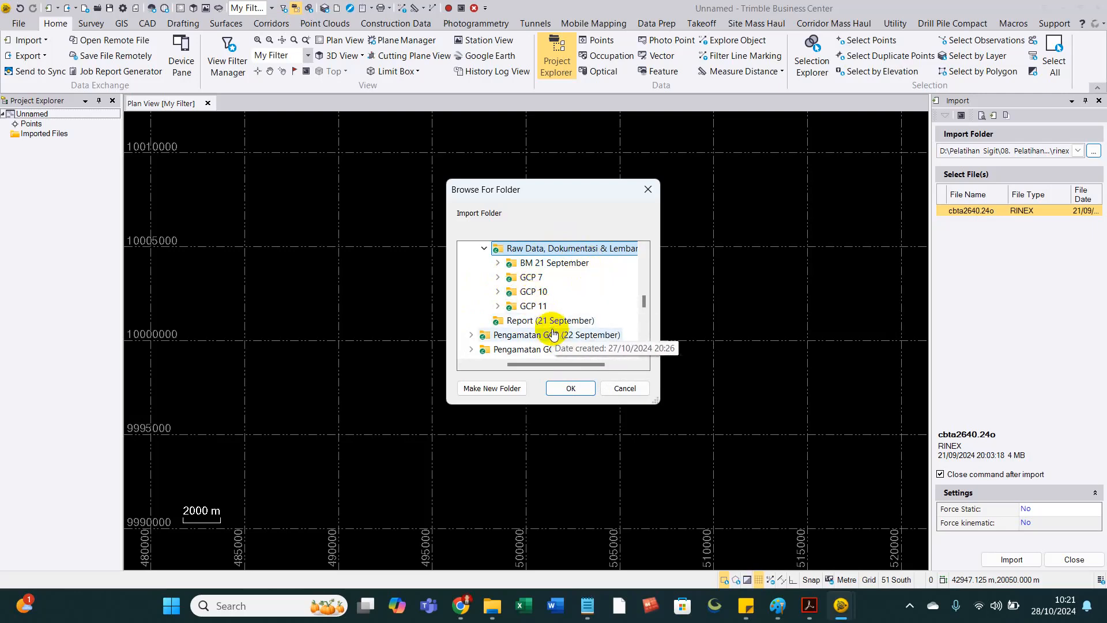
pyautogui.click(504, 264)
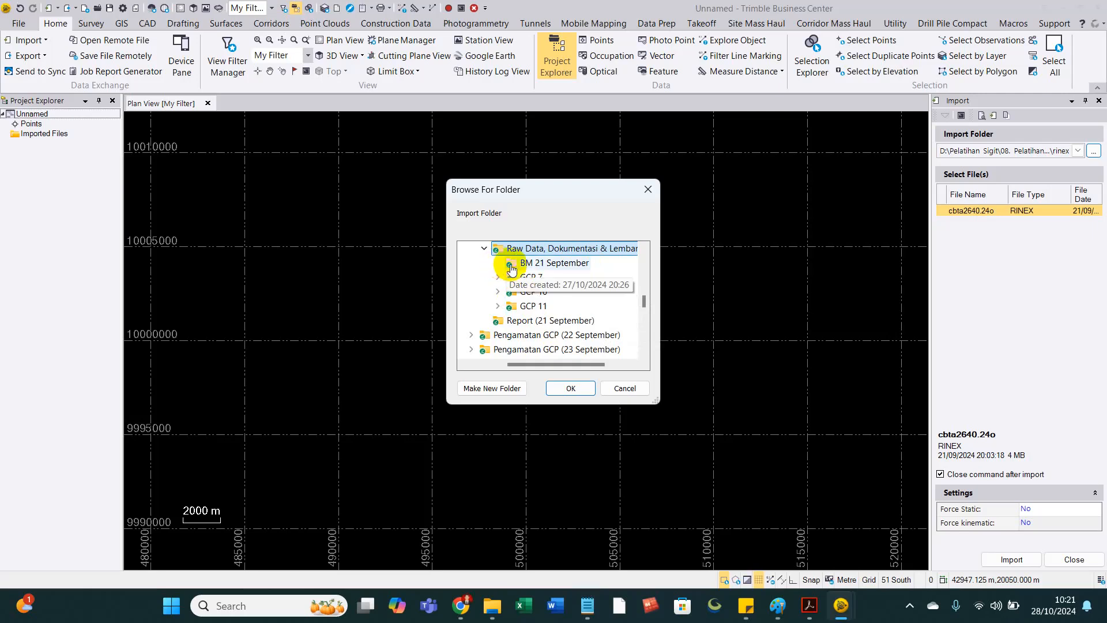
pyautogui.click(570, 388)
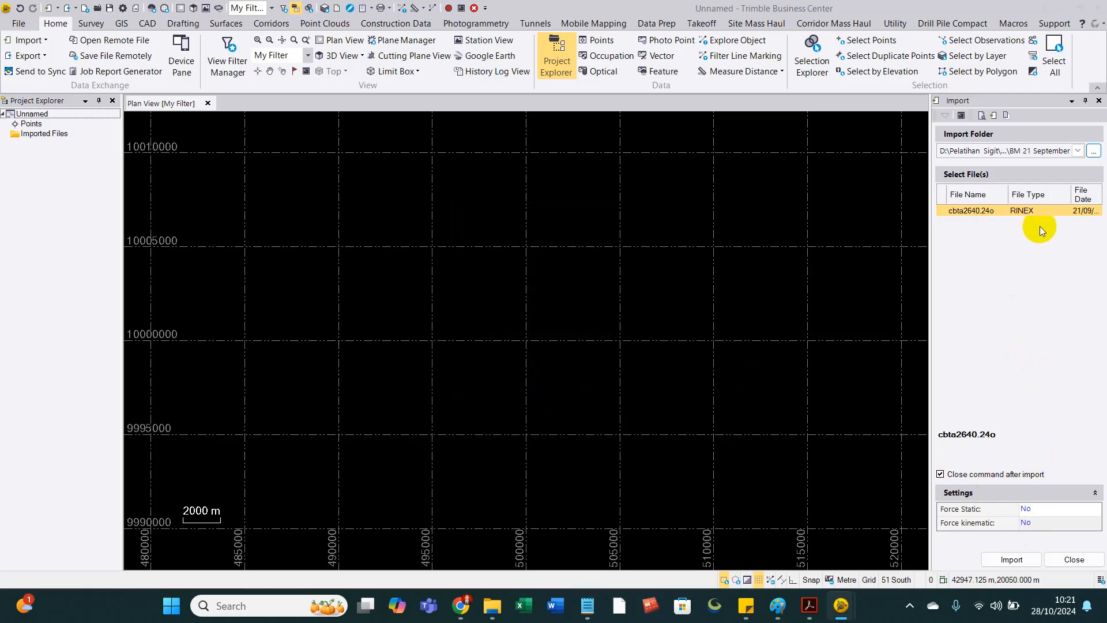
pyautogui.click(1096, 153)
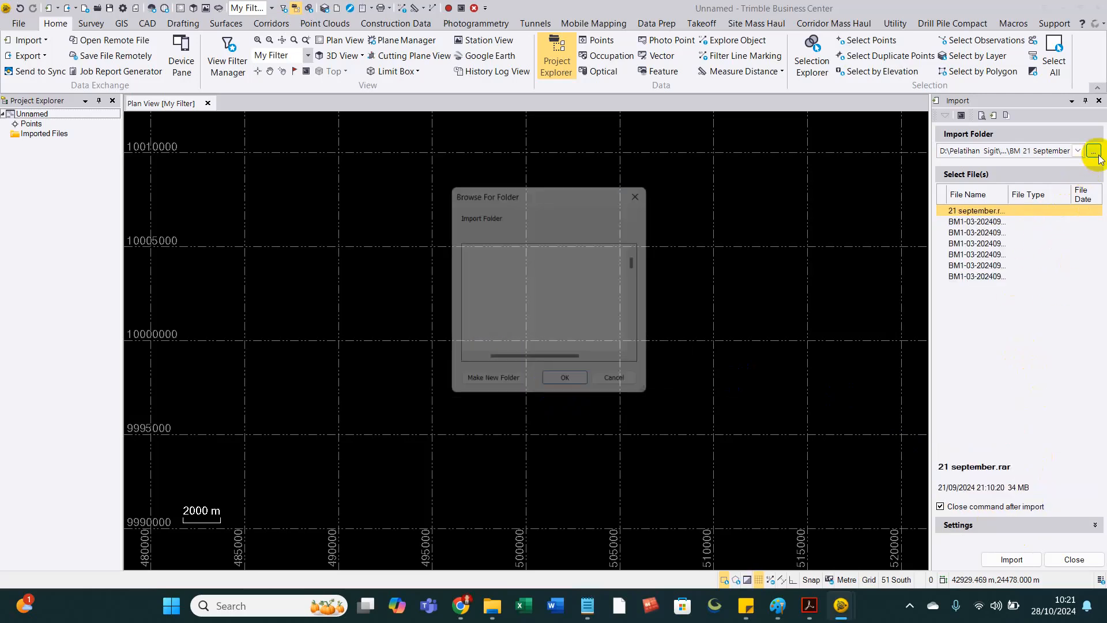
pyautogui.click(638, 196)
# Step: Import the six BM1-03 ephemeris and RINEX files, leaving out the 21 september.rar archive
pyautogui.click(958, 222)
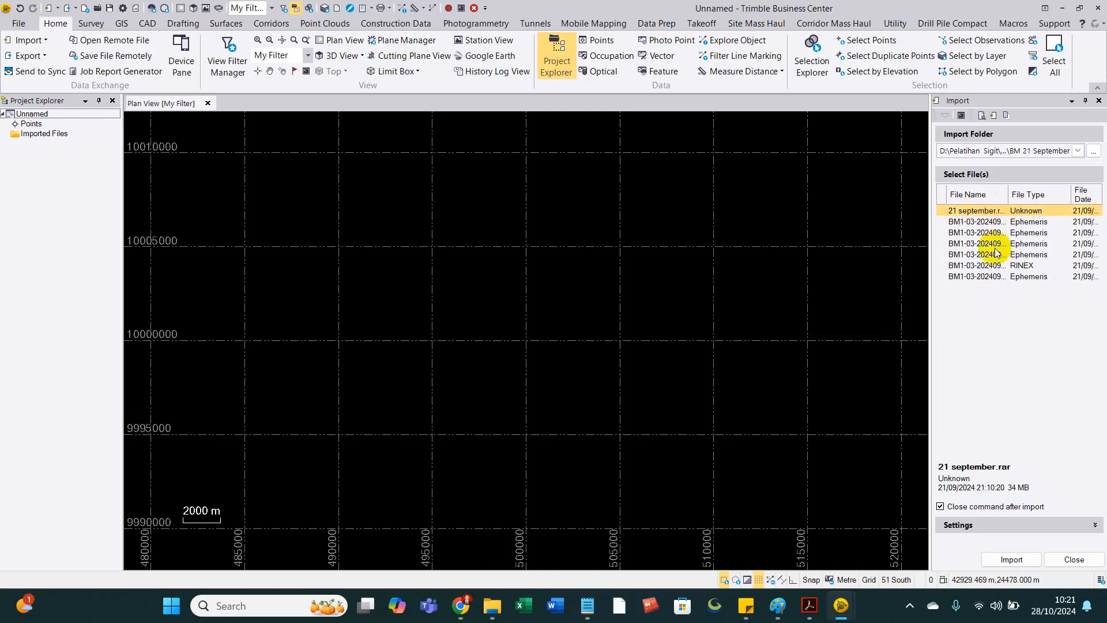
pyautogui.keyDown('shift'); pyautogui.click(976, 277); pyautogui.keyUp('shift')
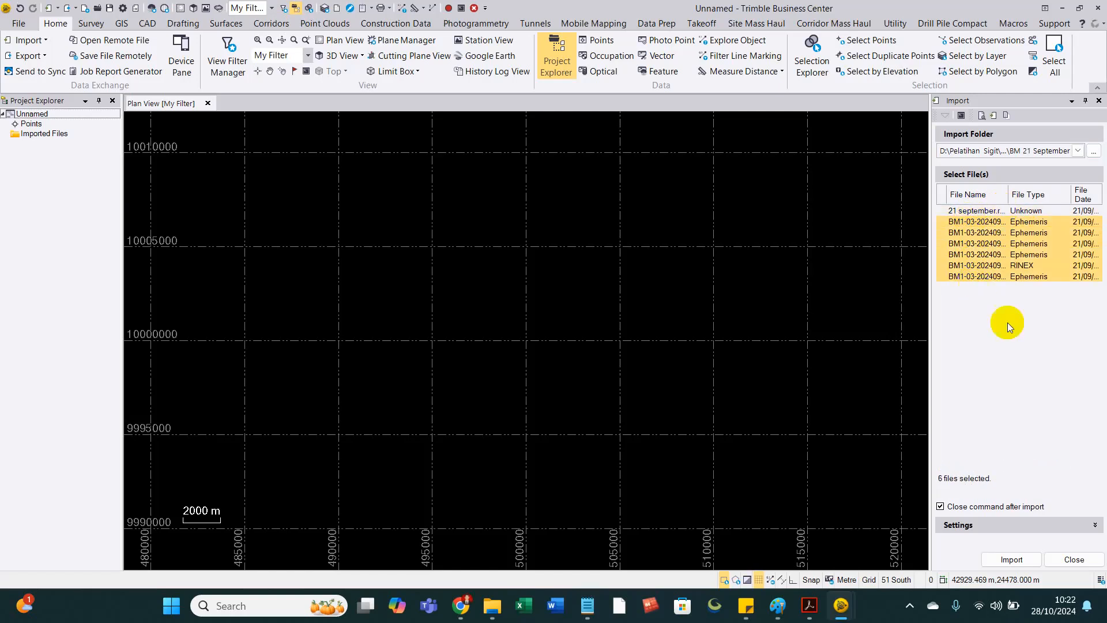
pyautogui.click(1000, 559)
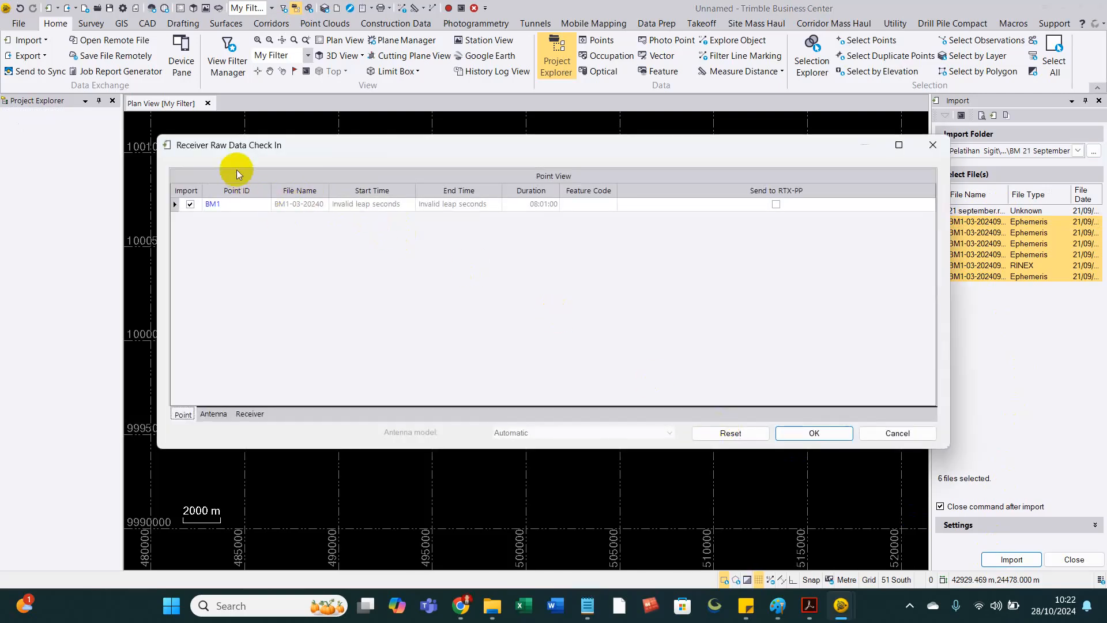
# Step: Set BM1's antenna height to 1.472 m, taken from the 21 September entry in the Note Pengukuran text file
pyautogui.click(214, 413)
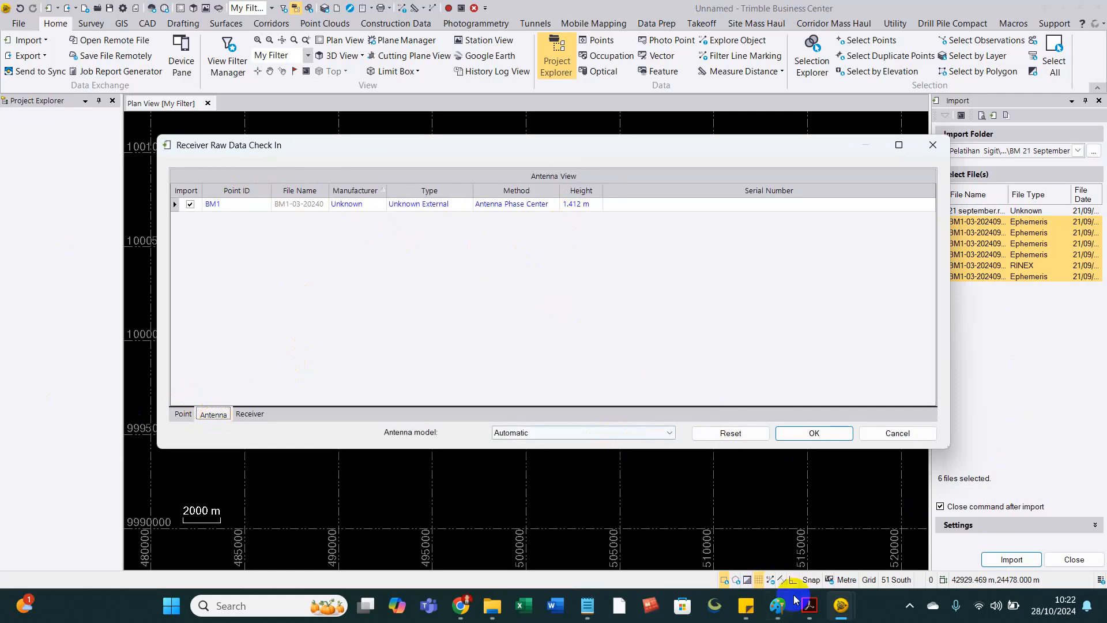
pyautogui.click(587, 606)
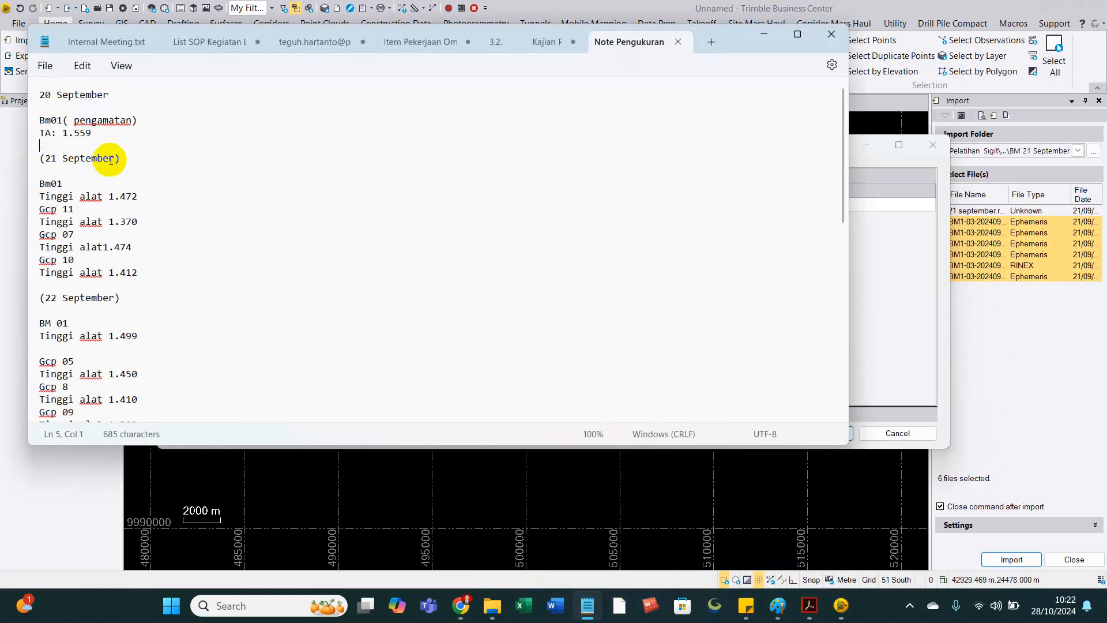
pyautogui.moveTo(111, 197); pyautogui.dragTo(127, 201)
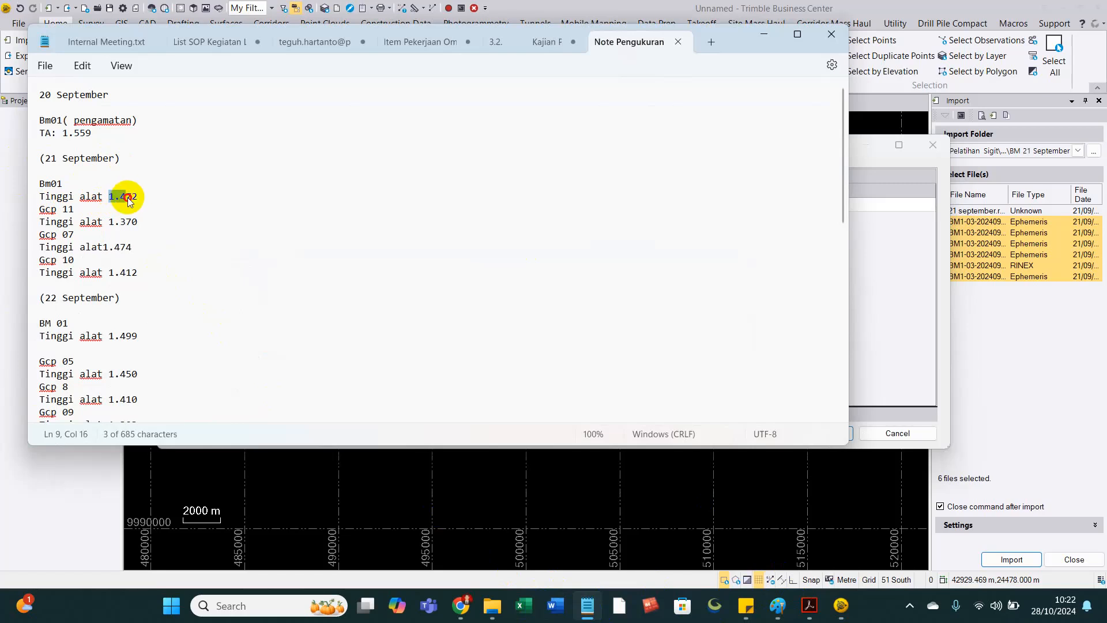
pyautogui.hotkey('alt', 'Tab')
pyautogui.click(581, 204)
pyautogui.write('72')
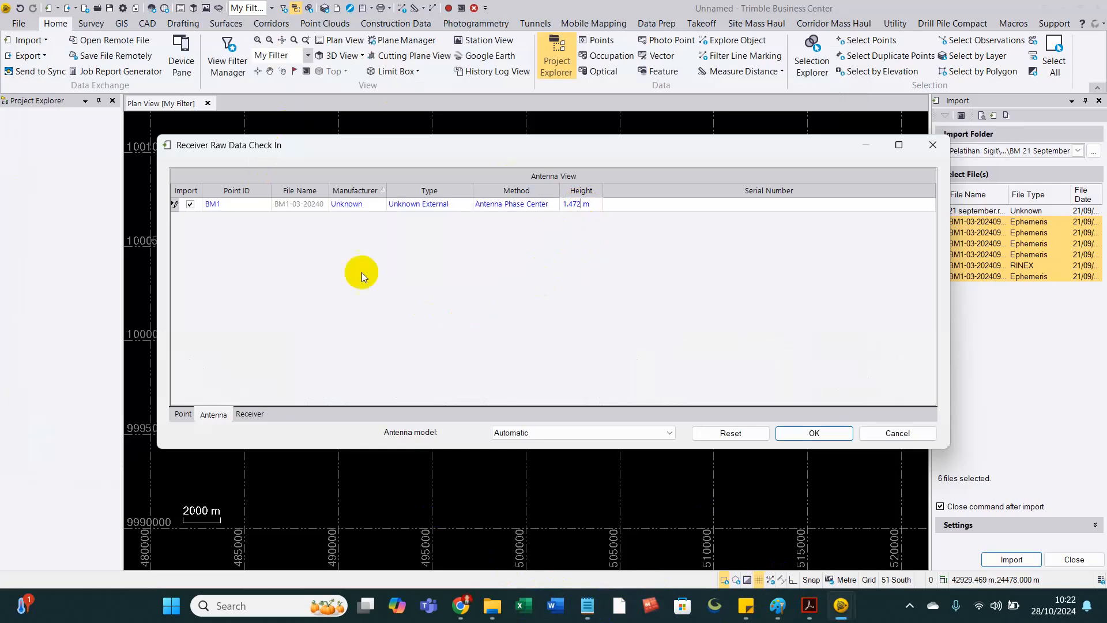
# Step: Accept the BM1 receiver data and finish its import without viewing the import summary
pyautogui.click(814, 433)
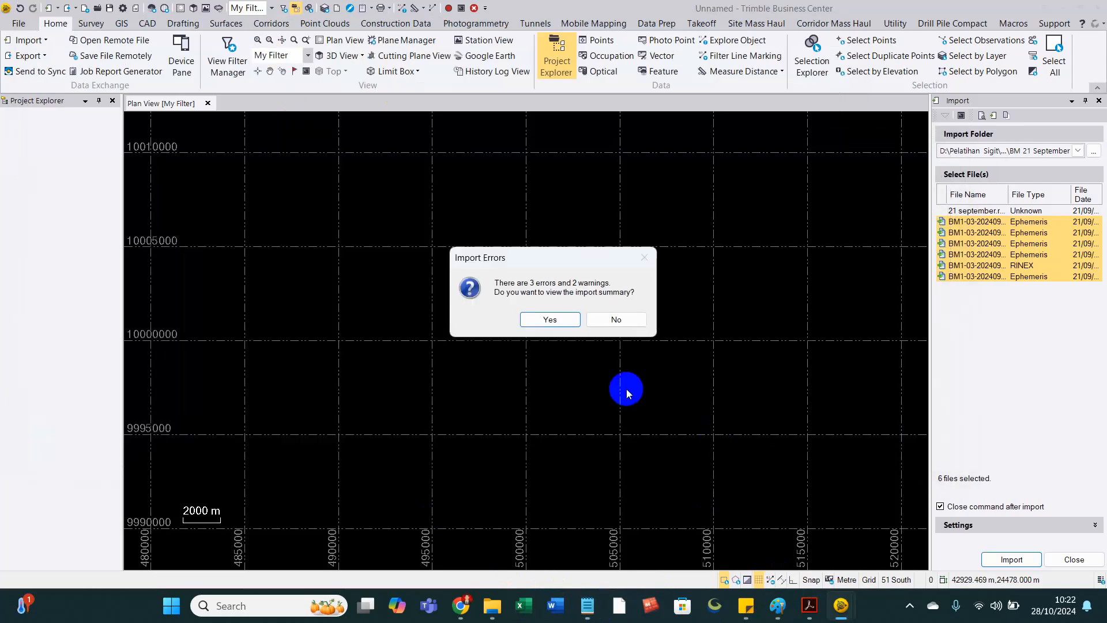
pyautogui.click(616, 320)
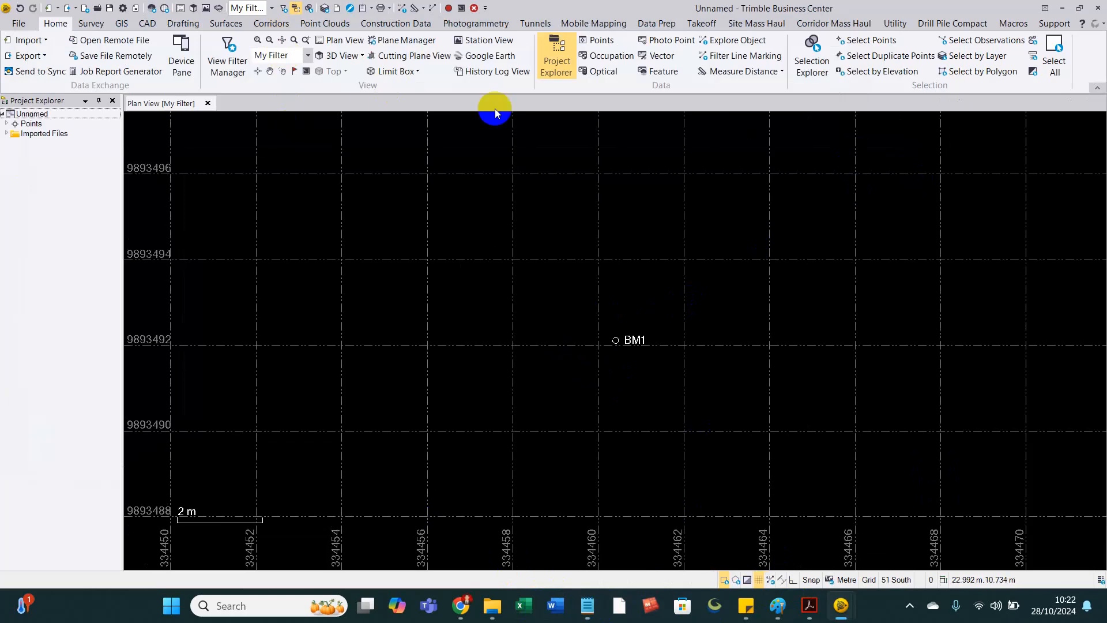
# Step: Start another import and set its folder to RInex inside GCP 7 of the 21 September raw data
pyautogui.click(52, 43)
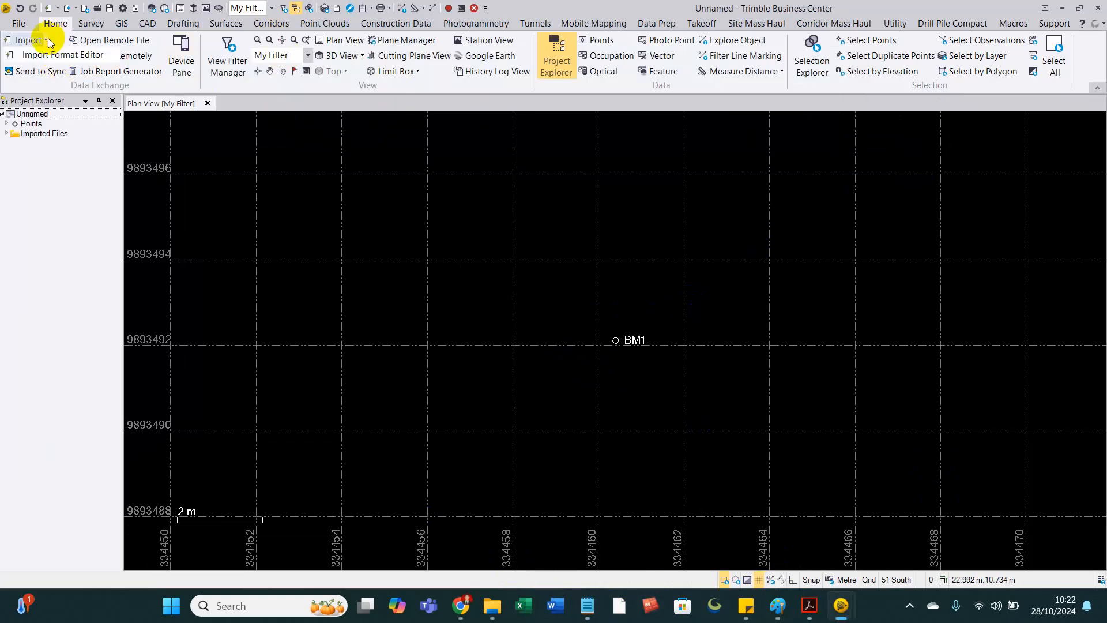
pyautogui.click(39, 48)
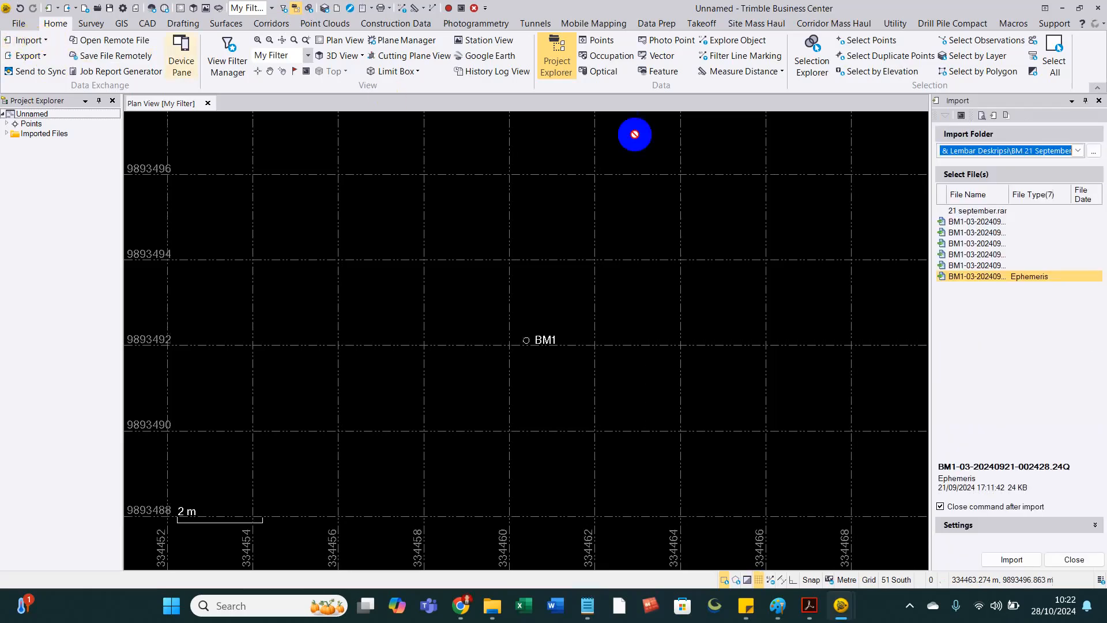
pyautogui.click(1093, 152)
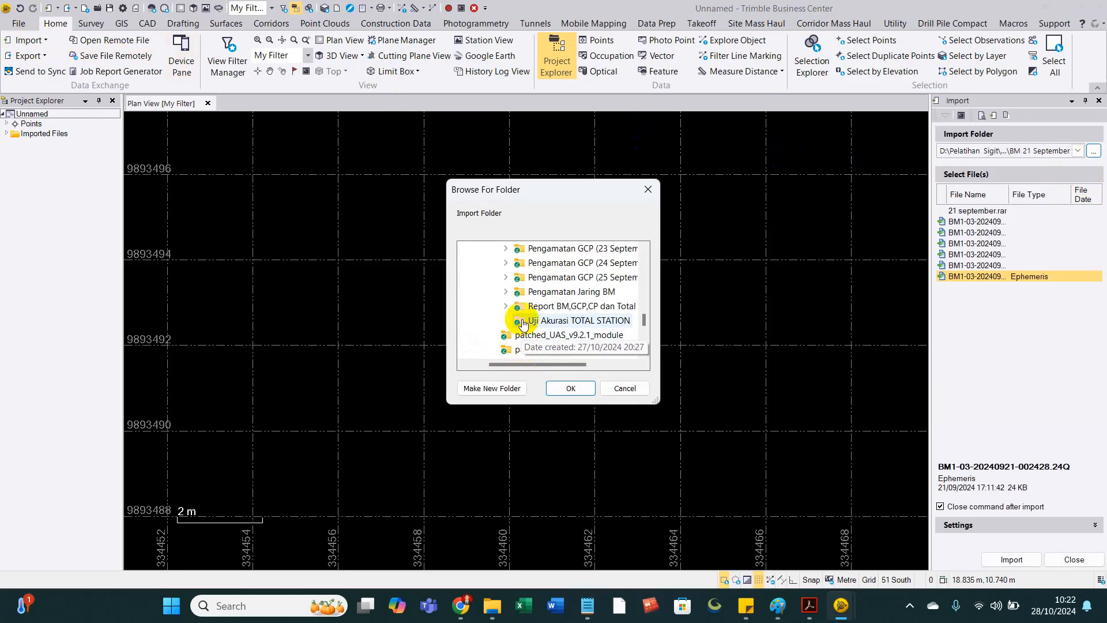
pyautogui.scroll(1, 539, 311)
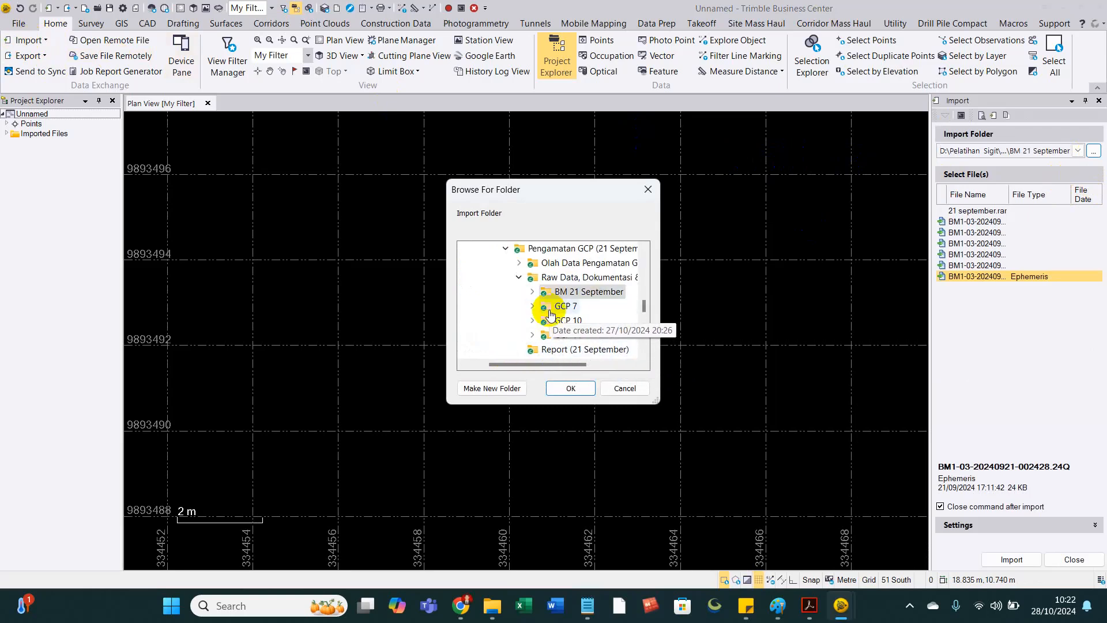
pyautogui.click(532, 305)
pyautogui.click(578, 320)
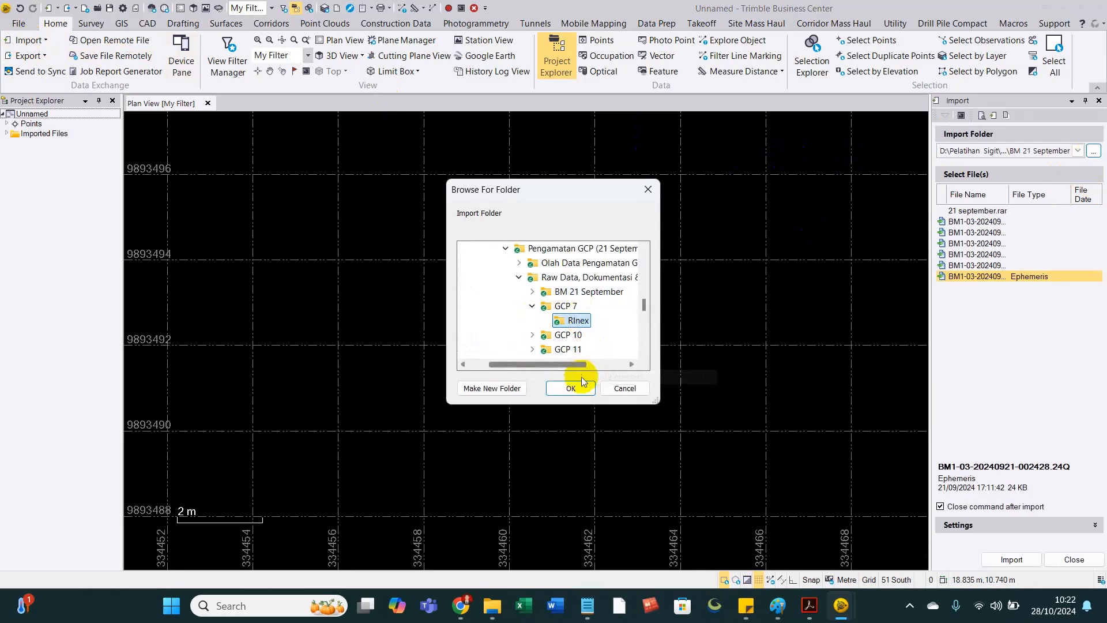
pyautogui.click(570, 388)
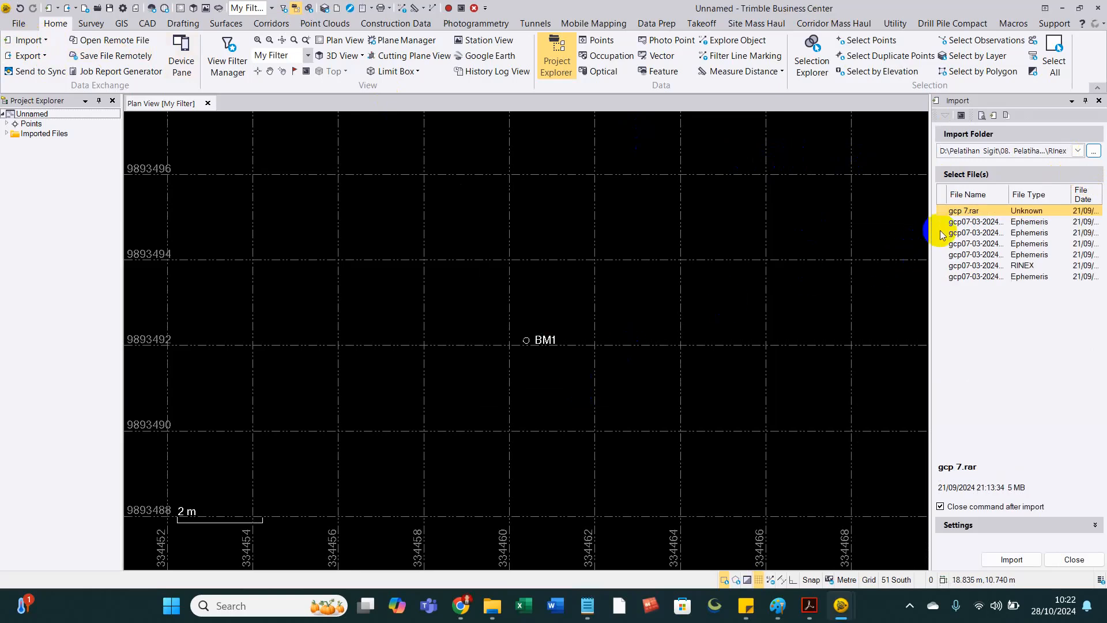
# Step: Import the six gcp07-03 ephemeris and RINEX files, leaving out the gcp 7.rar archive
pyautogui.click(958, 223)
pyautogui.keyDown('shift'); pyautogui.click(968, 277); pyautogui.keyUp('shift')
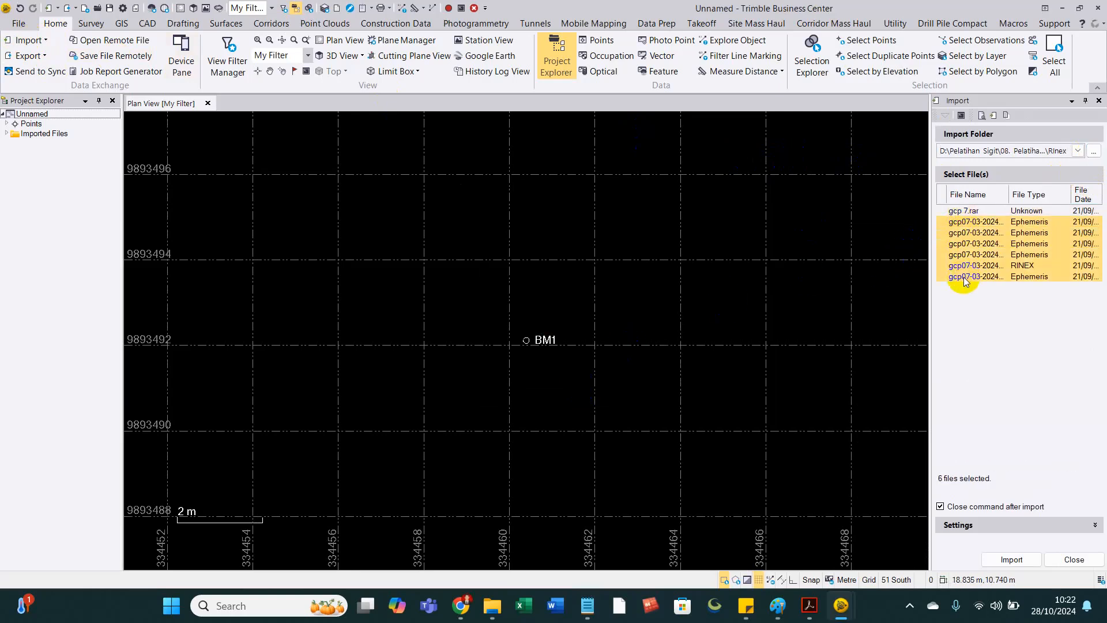
pyautogui.click(1010, 559)
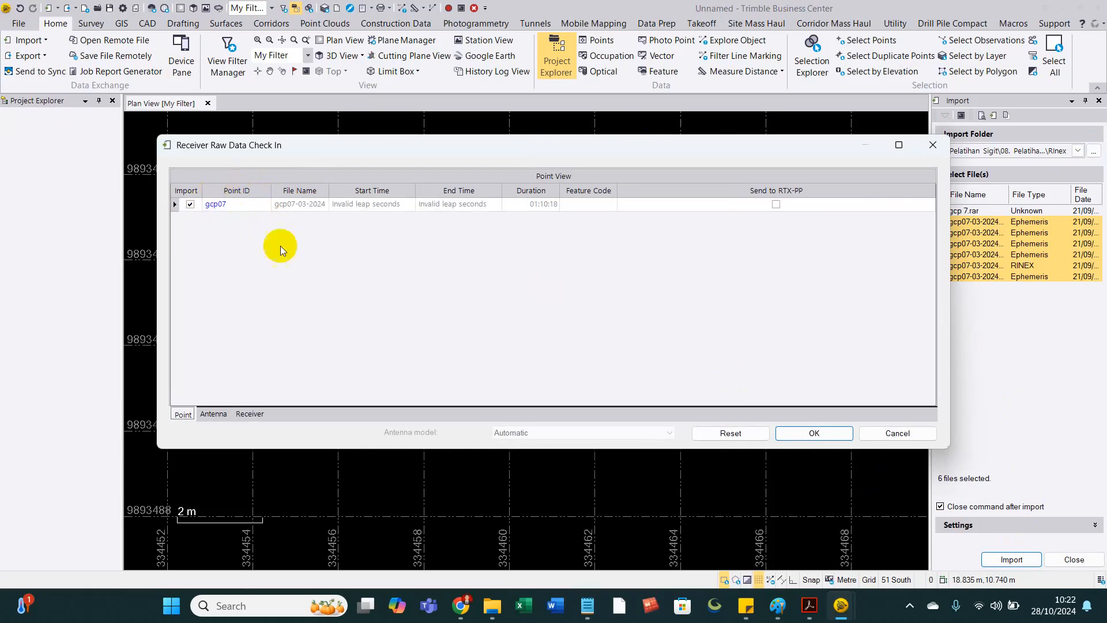
# Step: Look up the Gcp 07 instrument height under 21 September in the Note Pengukuran text file, with the antenna view ready for entry
pyautogui.click(213, 413)
pyautogui.hotkey('alt', 'Tab')
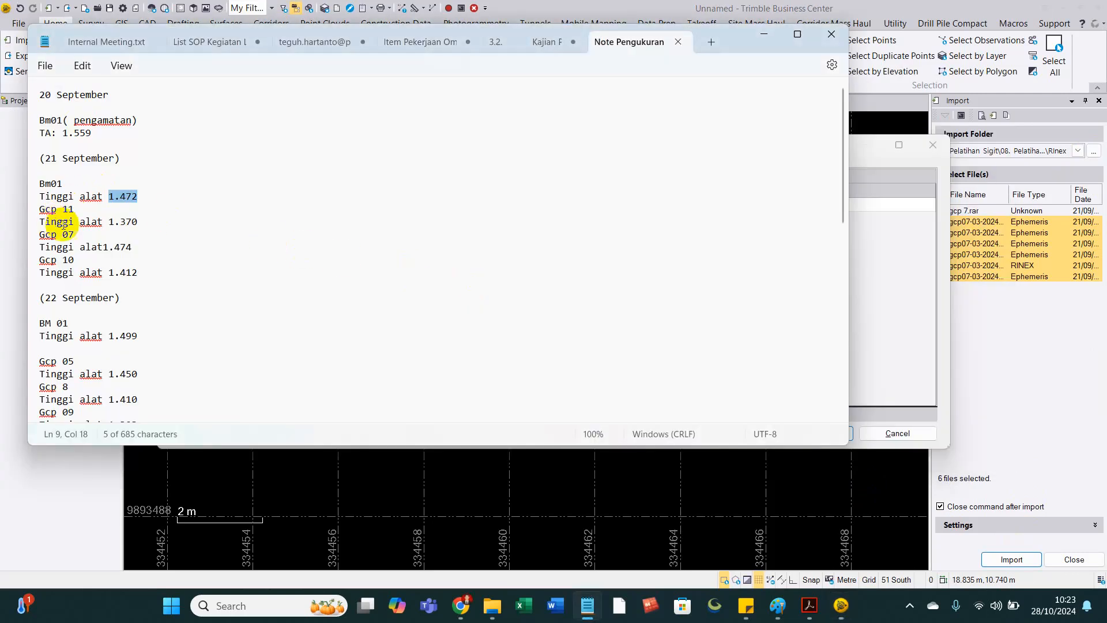
pyautogui.click(81, 247)
pyautogui.moveTo(141, 252); pyautogui.dragTo(103, 248)
pyautogui.hotkey('alt', 'Tab')
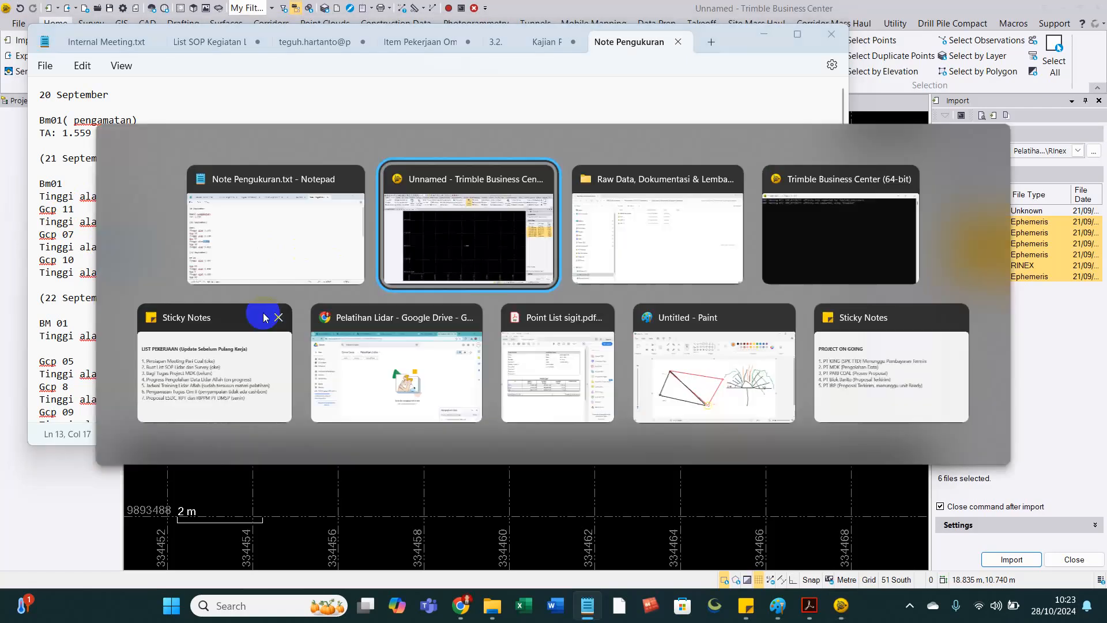
pyautogui.hotkey('alt', 'Tab')
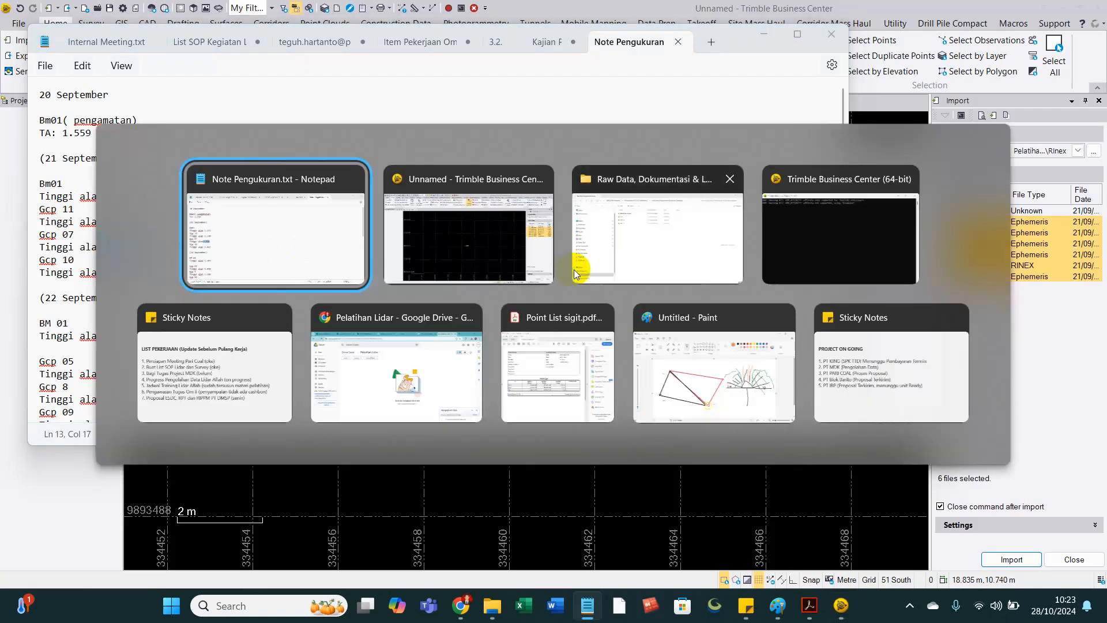
pyautogui.hotkey('alt', 'Tab')
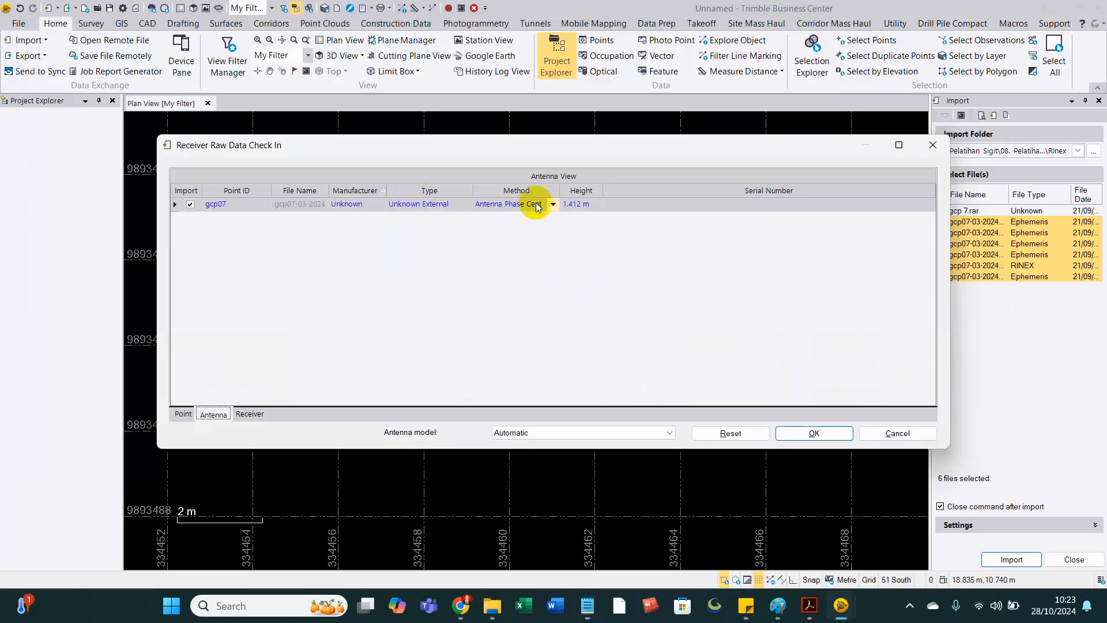
# Step: Set gcp07's antenna height to 1.474 m and finish the import without viewing the import summary
pyautogui.click(578, 203)
pyautogui.press('BackSpace')
pyautogui.press('BackSpace')
pyautogui.write('74')
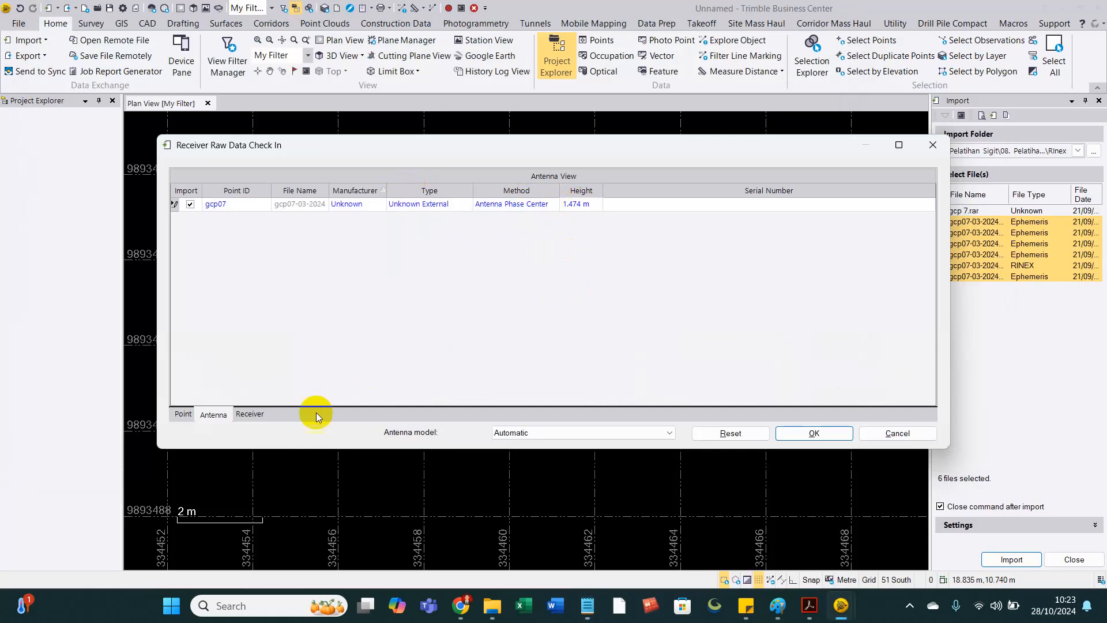
pyautogui.click(799, 436)
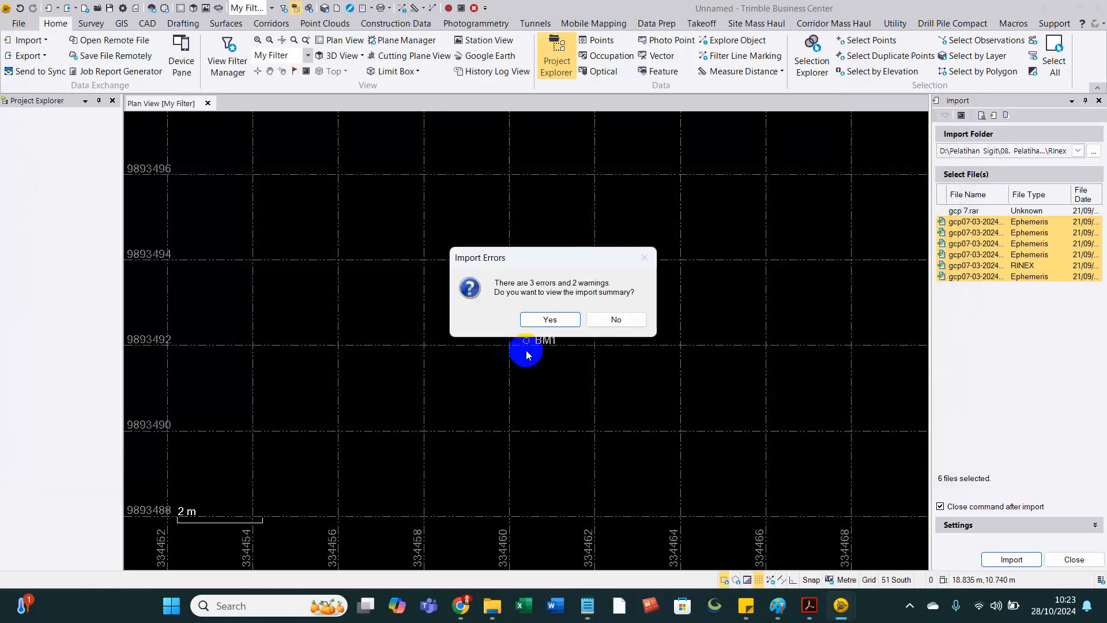
pyautogui.click(595, 319)
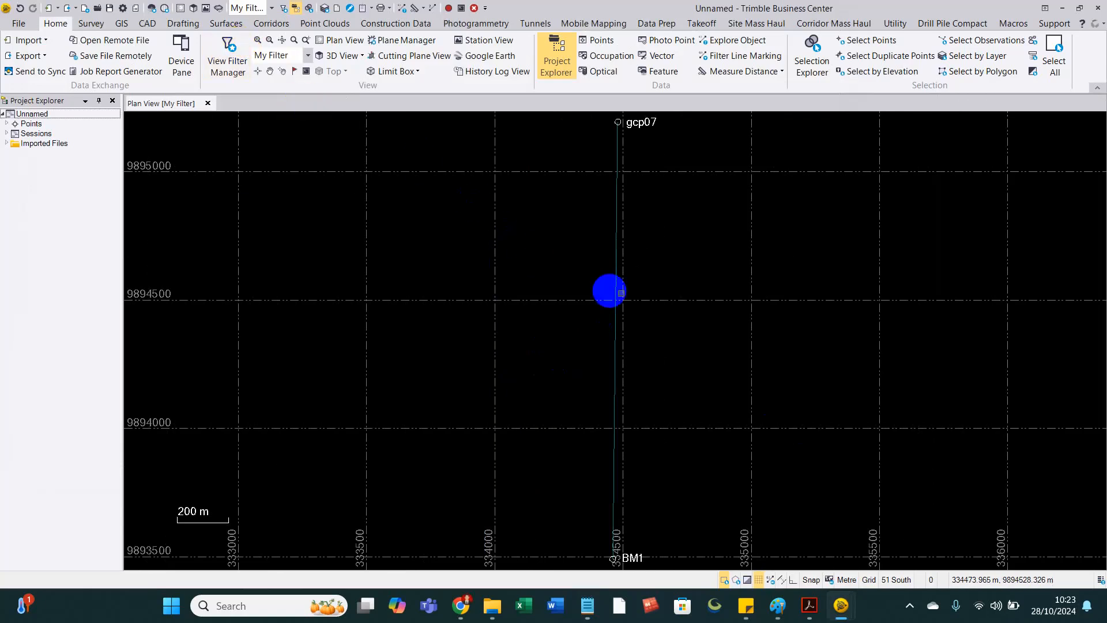
# Step: Start another import and set its folder to RInex inside GCP 10 of the 21 September raw data
pyautogui.click(40, 37)
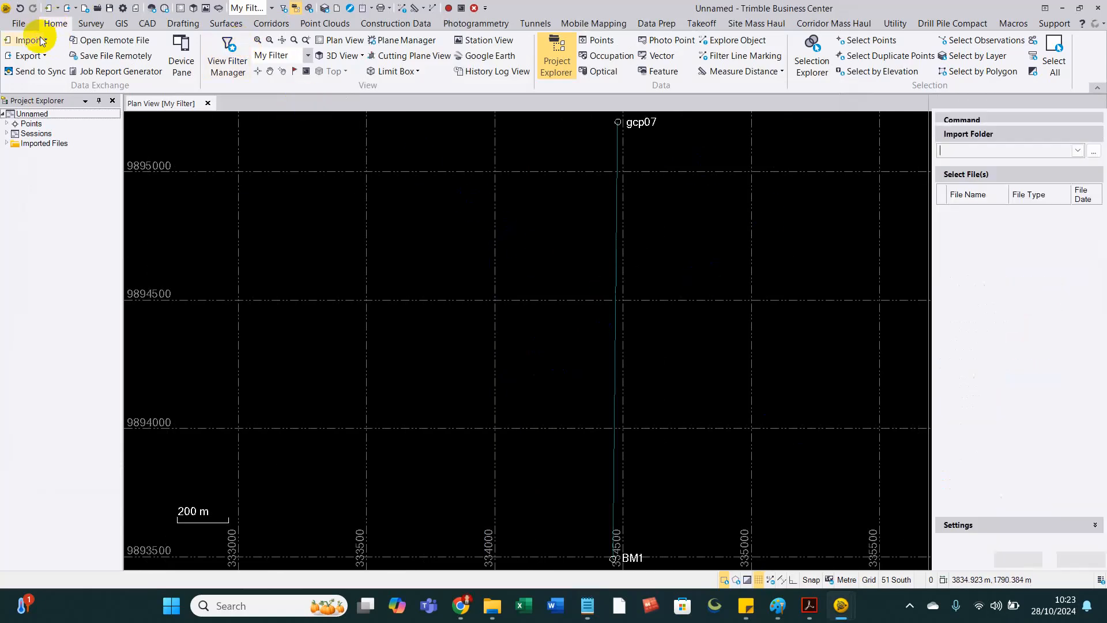
pyautogui.click(1092, 151)
pyautogui.scroll(-3, 578, 345)
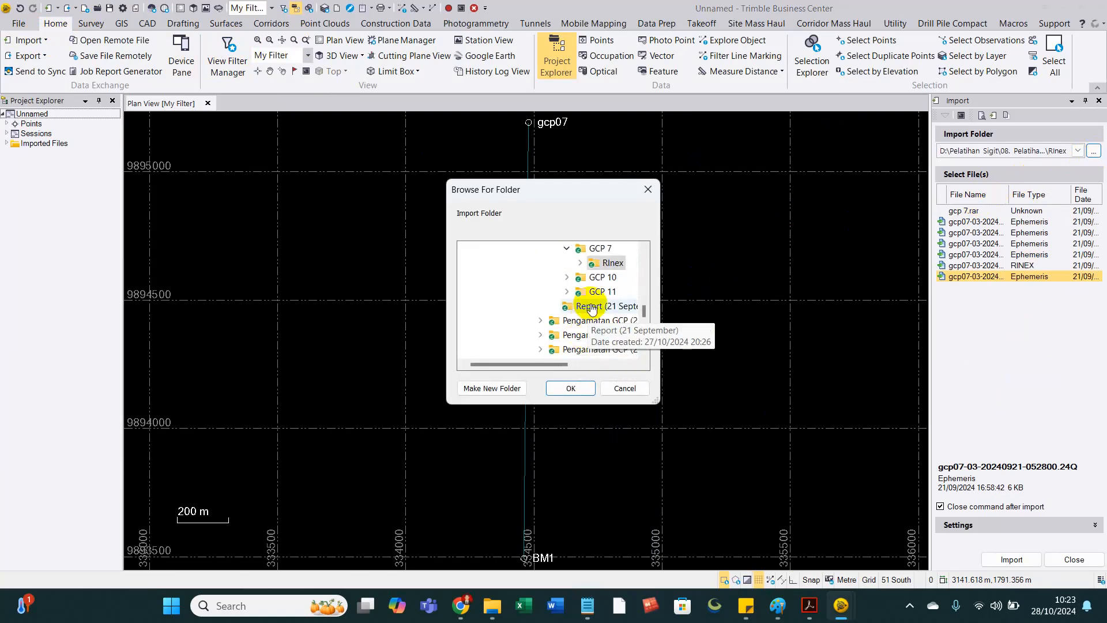
pyautogui.click(566, 277)
pyautogui.click(610, 291)
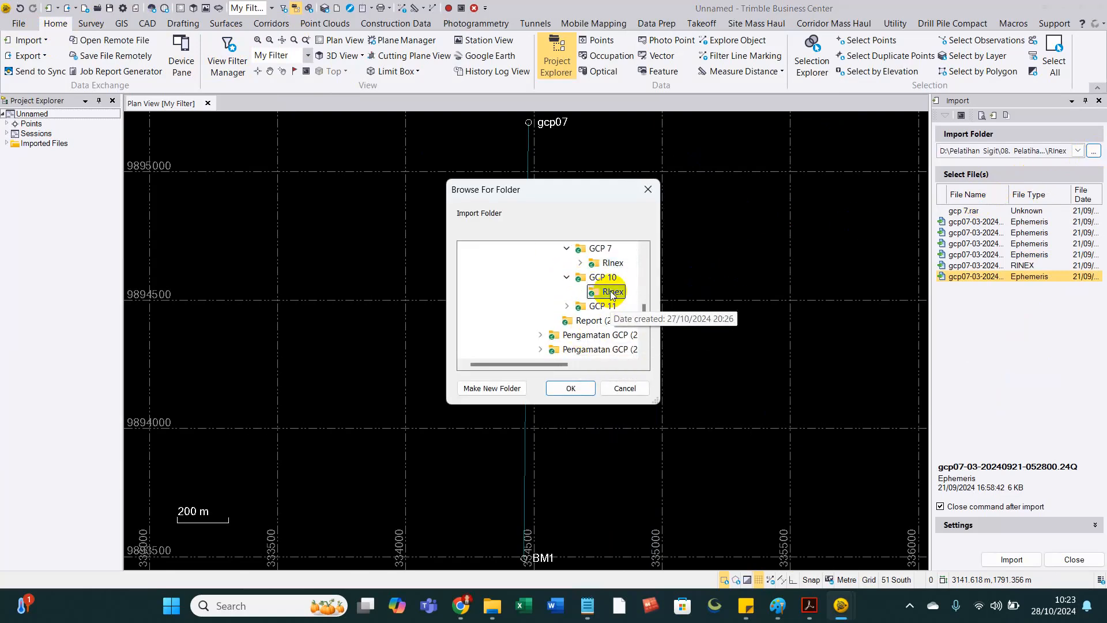
pyautogui.click(573, 387)
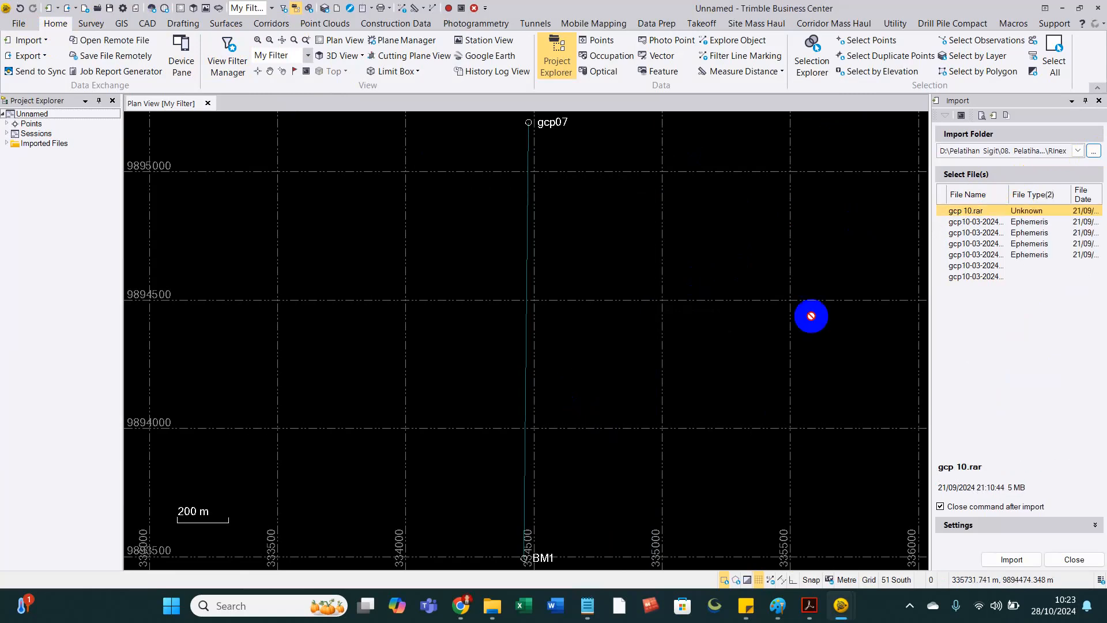
# Step: Import the six gcp10-03 ephemeris and RINEX files without the gcp 10.rar archive, and change the point ID to gcp10
pyautogui.click(990, 223)
pyautogui.keyDown('shift'); pyautogui.click(980, 277); pyautogui.keyUp('shift')
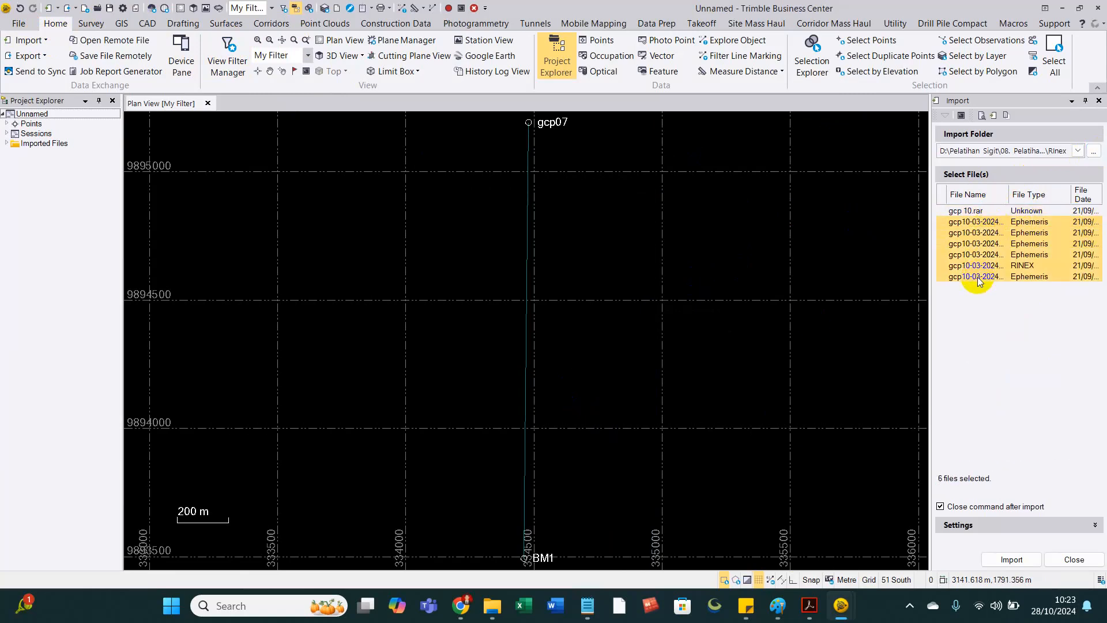
pyautogui.click(1005, 559)
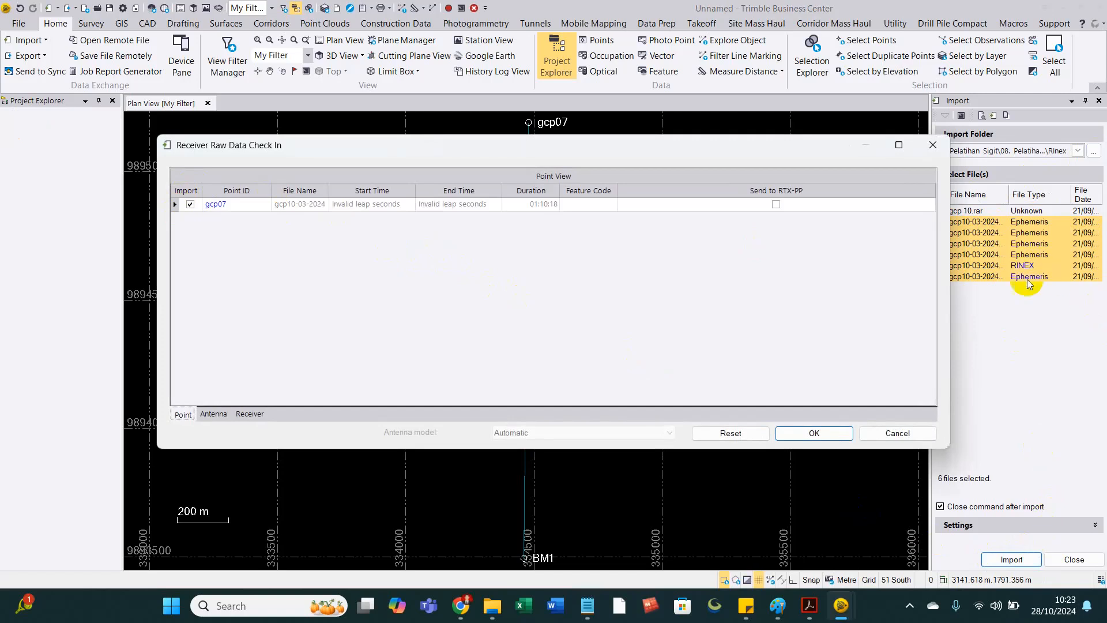
pyautogui.click(228, 204)
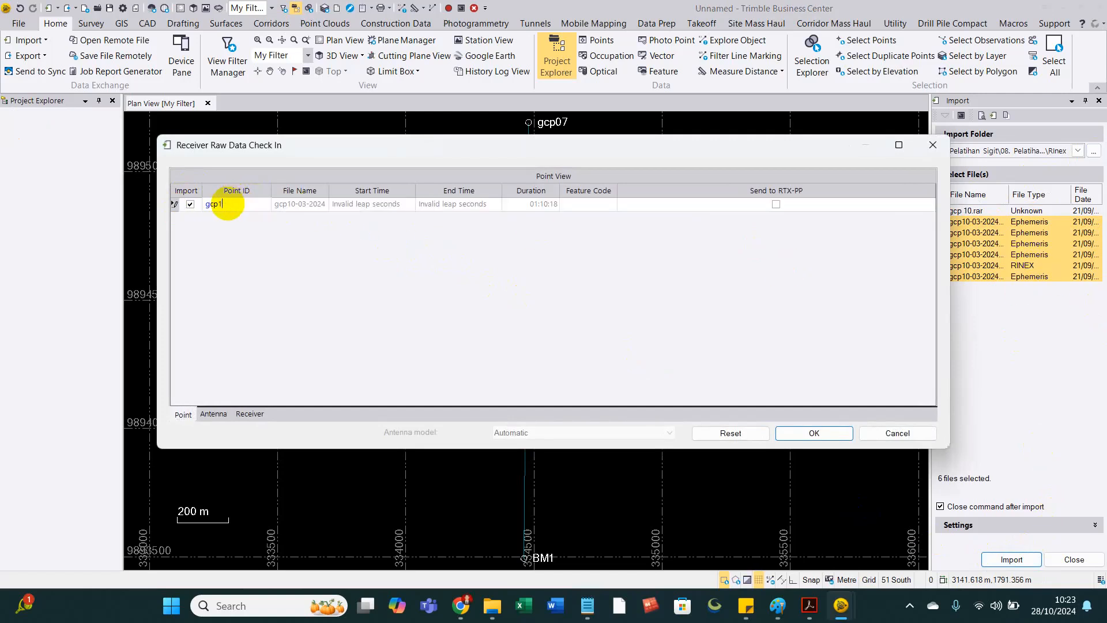
# Step: Set gcp10's antenna height to 1.412 m from the Note Pengukuran text file and finish the import without viewing the summary
pyautogui.click(213, 414)
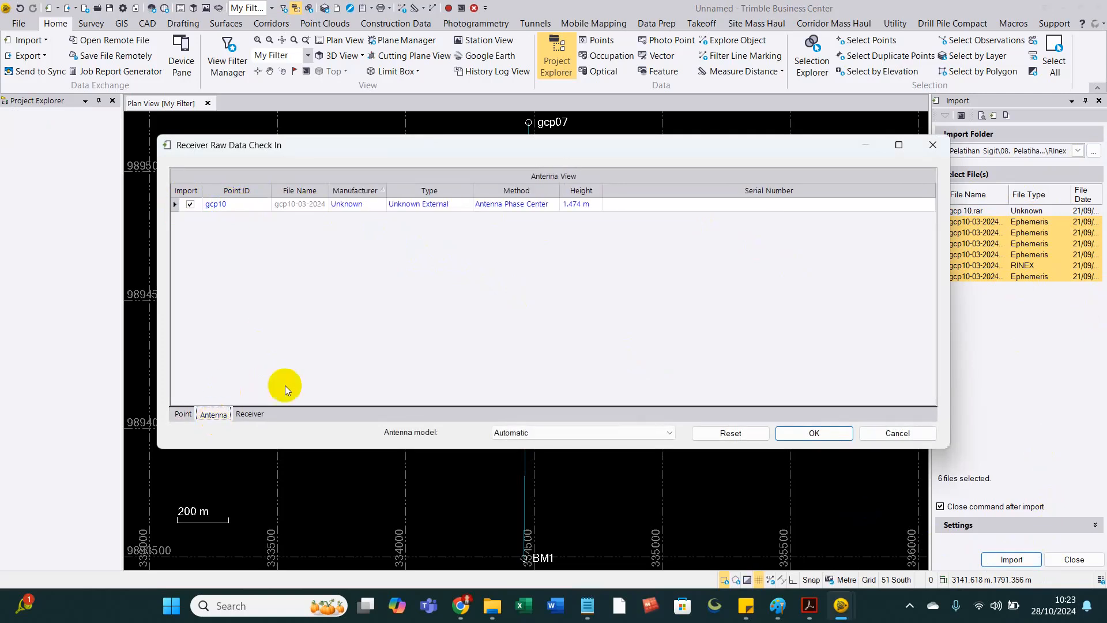
pyautogui.hotkey('alt', 'Tab')
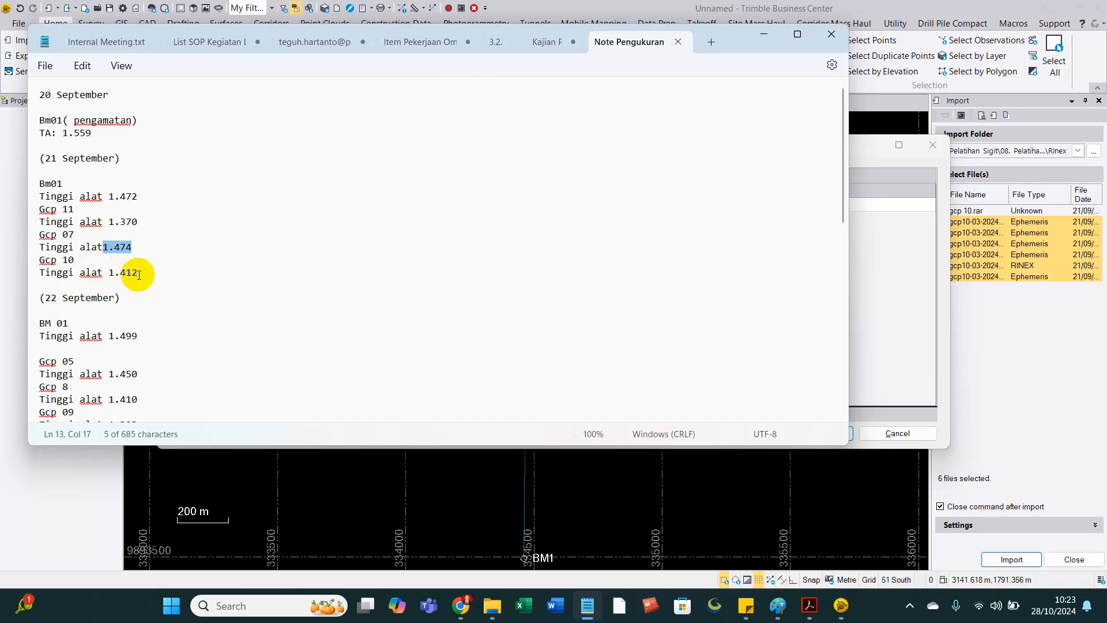
pyautogui.hotkey('alt', 'Tab')
pyautogui.click(577, 204)
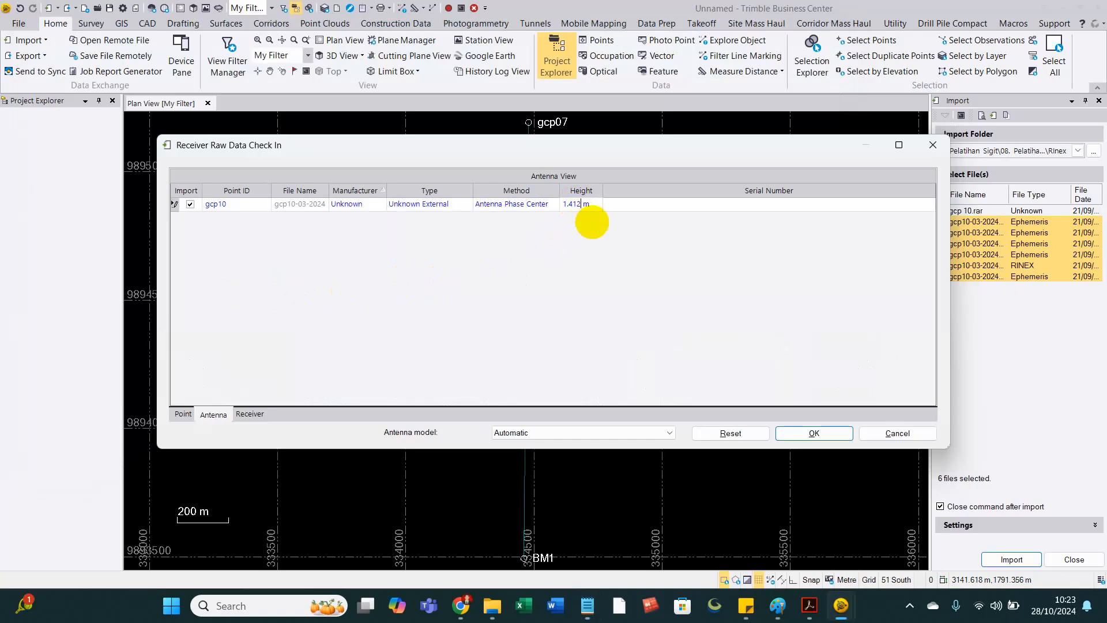
pyautogui.click(826, 433)
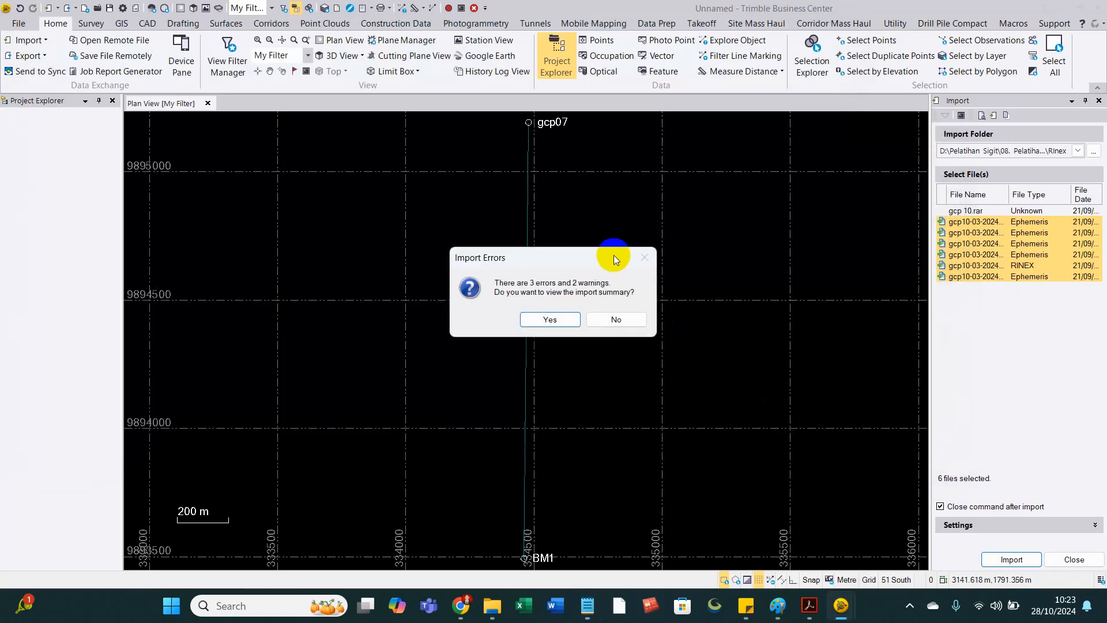
pyautogui.click(627, 320)
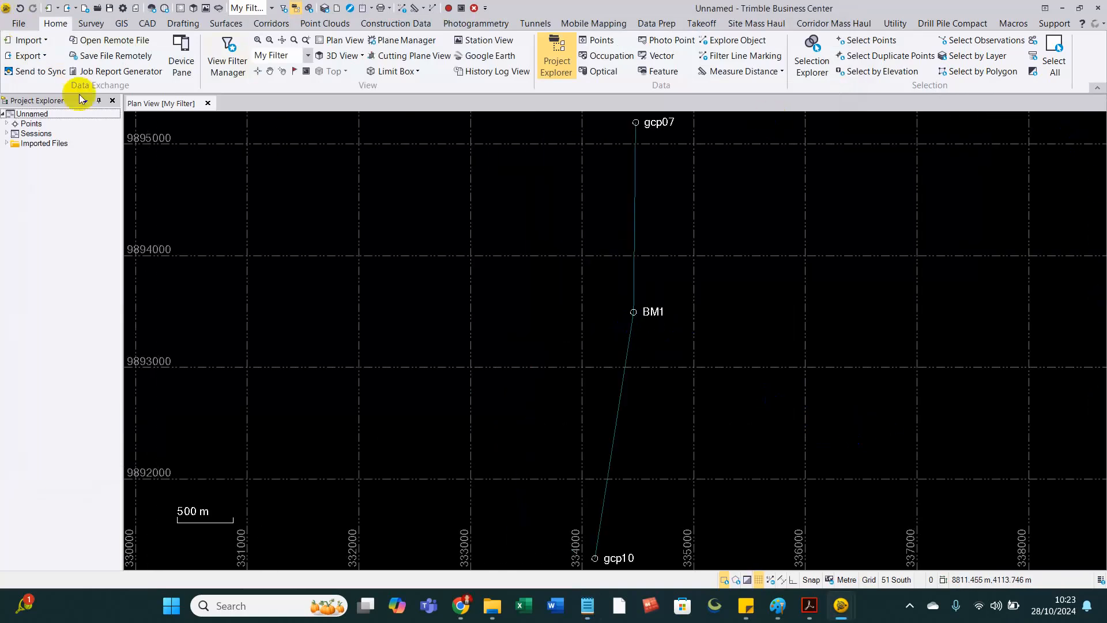
# Step: Import the six gcp11-03 ephemeris and RINEX files from GCP 11's RInex folder, leaving out the gcp11.rar archive
pyautogui.click(38, 42)
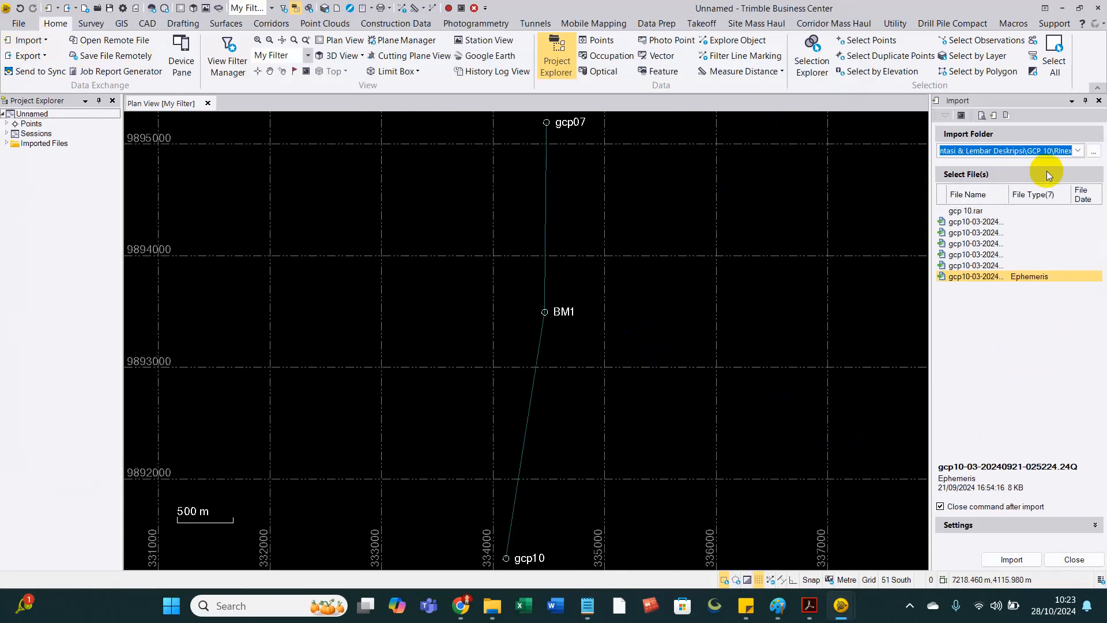
pyautogui.click(1093, 151)
pyautogui.scroll(-1, 621, 333)
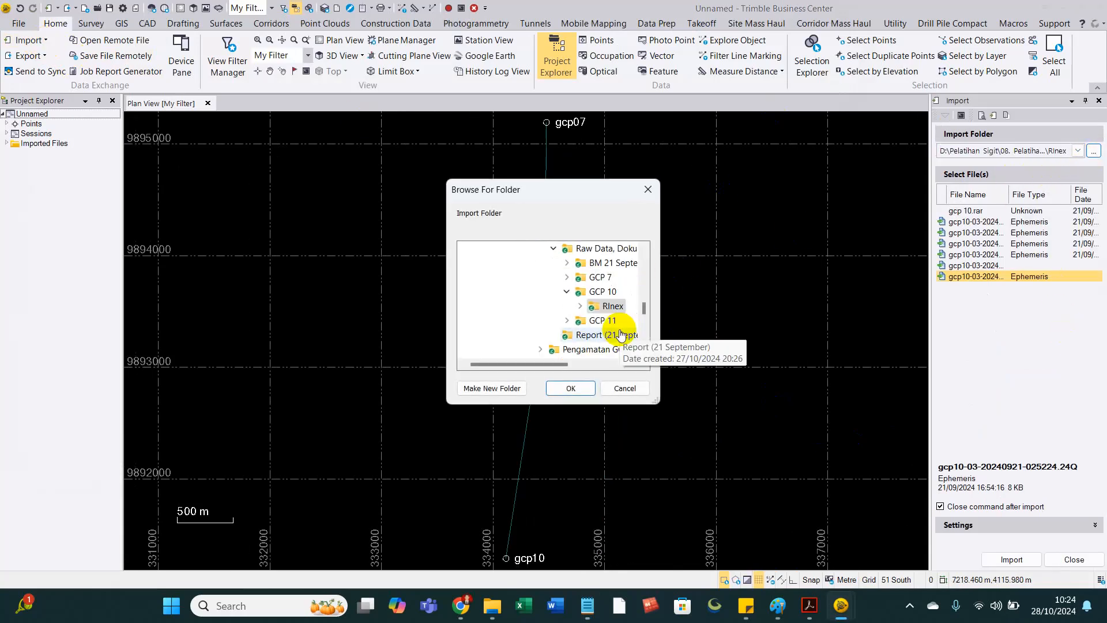
pyautogui.click(567, 320)
pyautogui.click(611, 334)
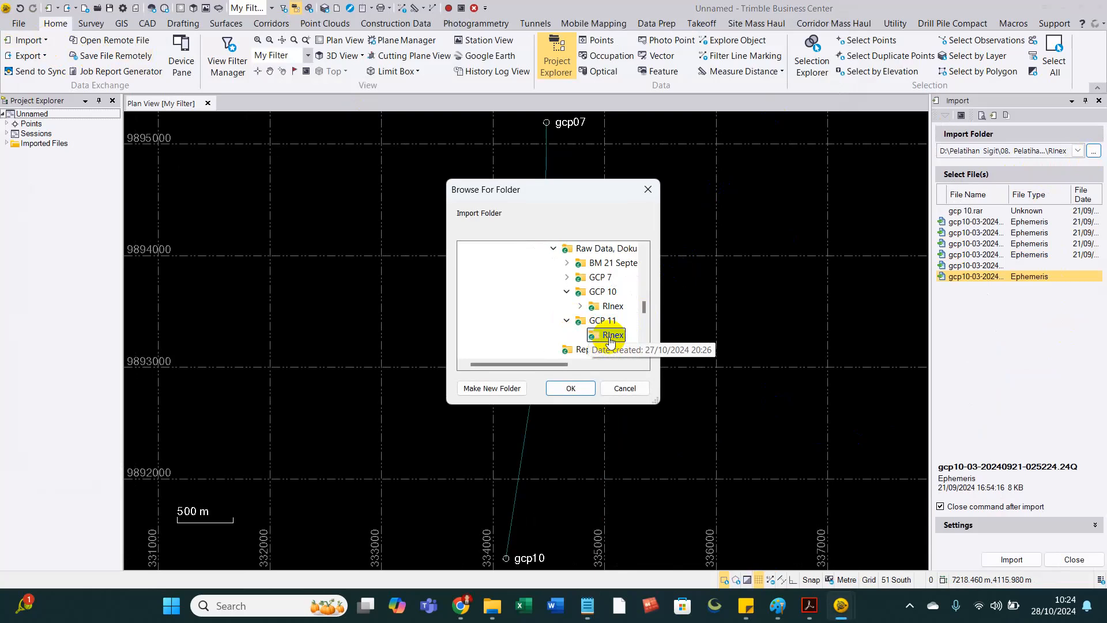
pyautogui.click(570, 388)
pyautogui.moveTo(973, 211); pyautogui.dragTo(980, 271)
pyautogui.click(1011, 559)
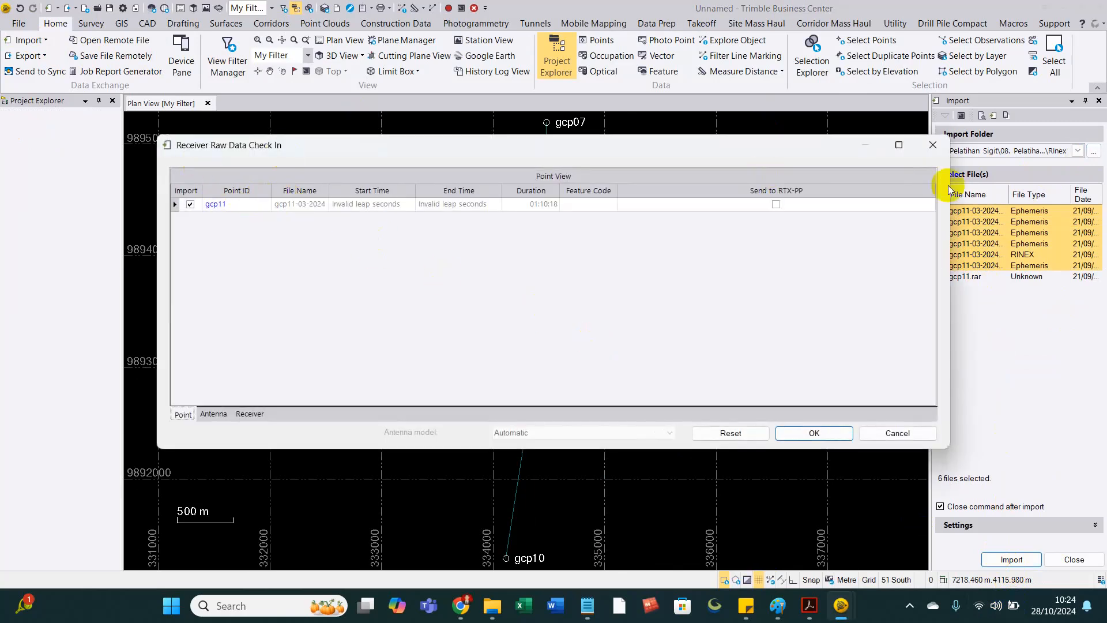
# Step: Check gcp11's antenna height against the 21 September Gcp 11 entry in the Note Pengukuran text file
pyautogui.click(212, 414)
pyautogui.hotkey('alt', 'Tab')
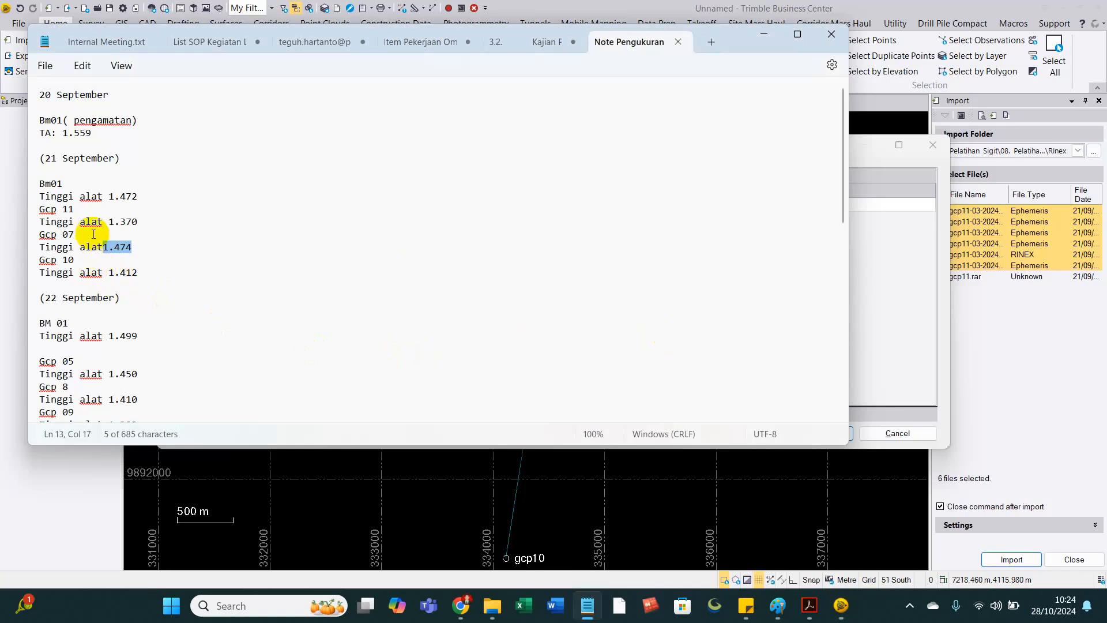
pyautogui.hotkey('alt', 'Tab')
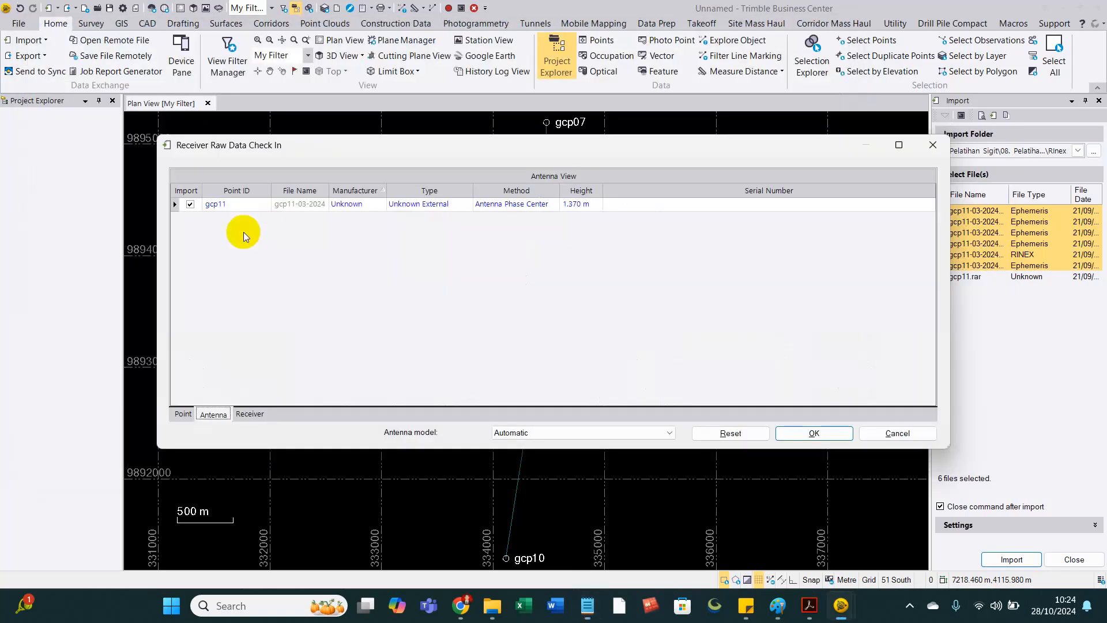
# Step: Recheck gcp11's antenna height against the Note Pengukuran text file and finish the import without viewing the summary
pyautogui.hotkey('alt', 'Tab')
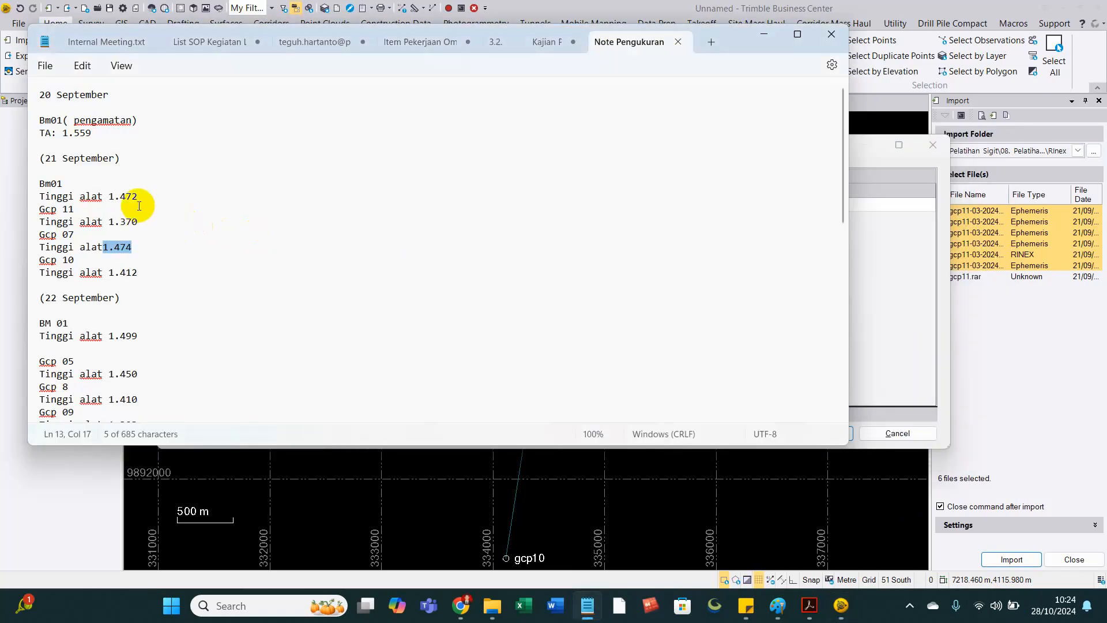
pyautogui.hotkey('alt', 'Tab')
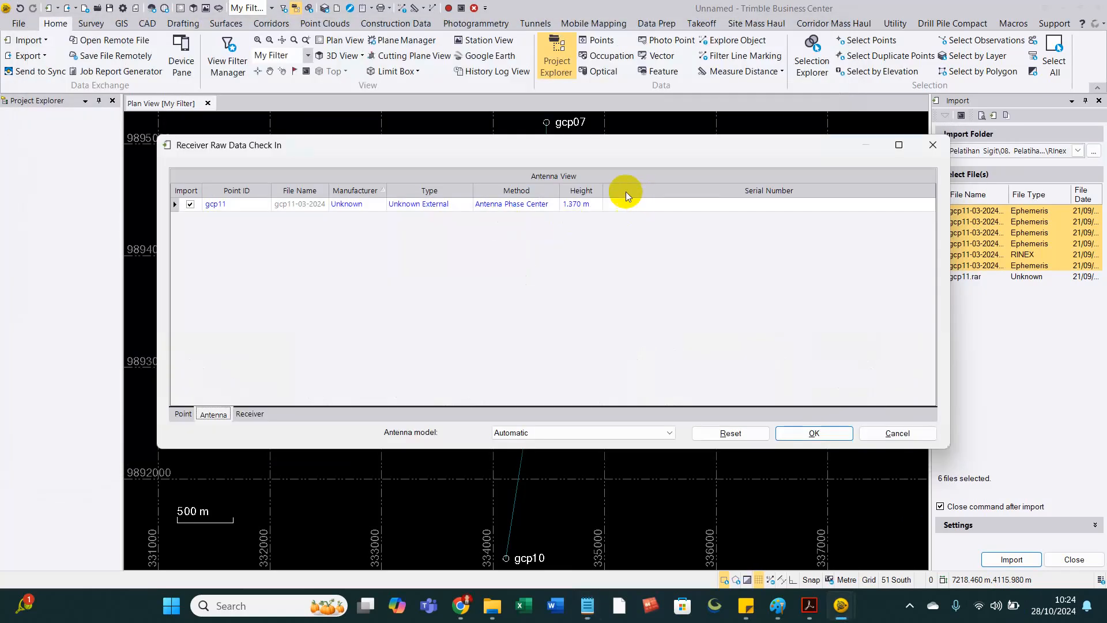
pyautogui.click(182, 415)
pyautogui.click(814, 434)
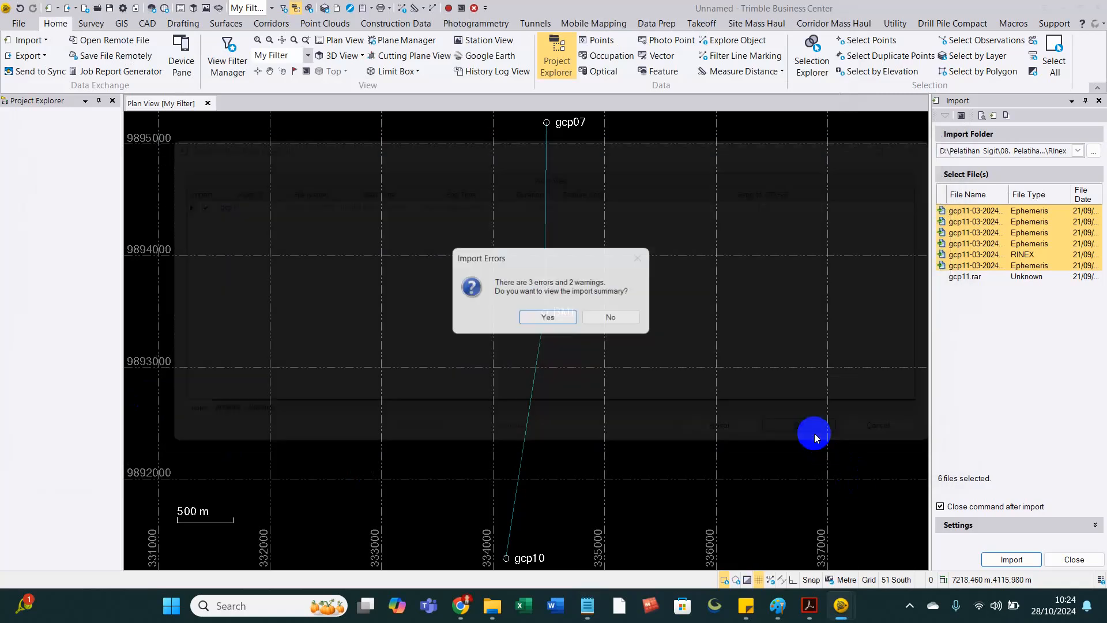
pyautogui.click(596, 319)
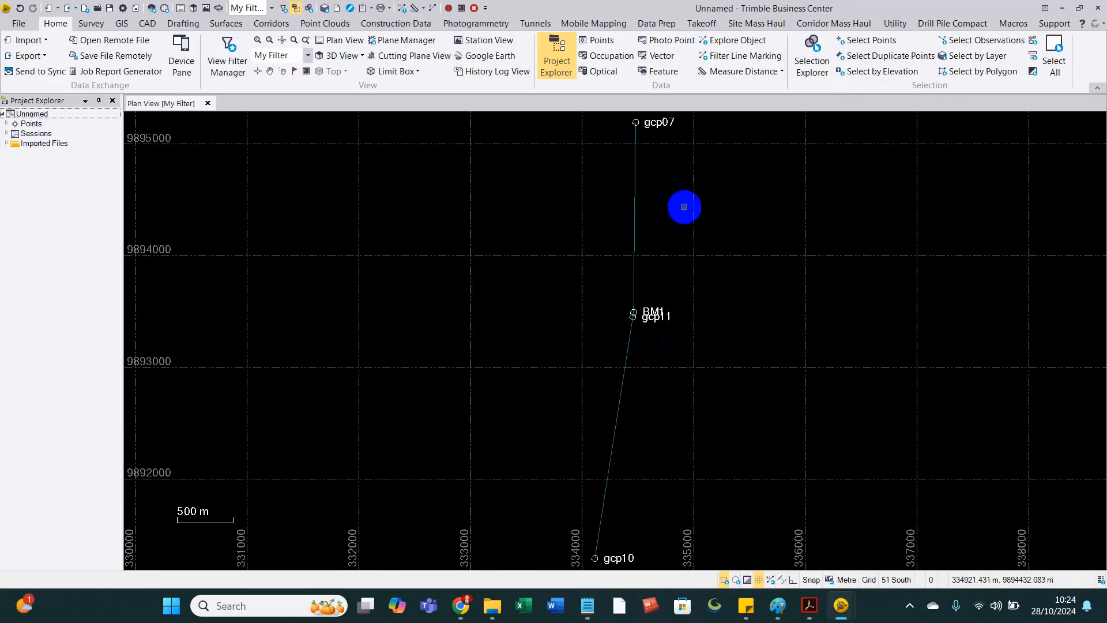
# Step: Select point BM1 in the plan view and start adding a coordinate to it
pyautogui.scroll(4, 671, 320)
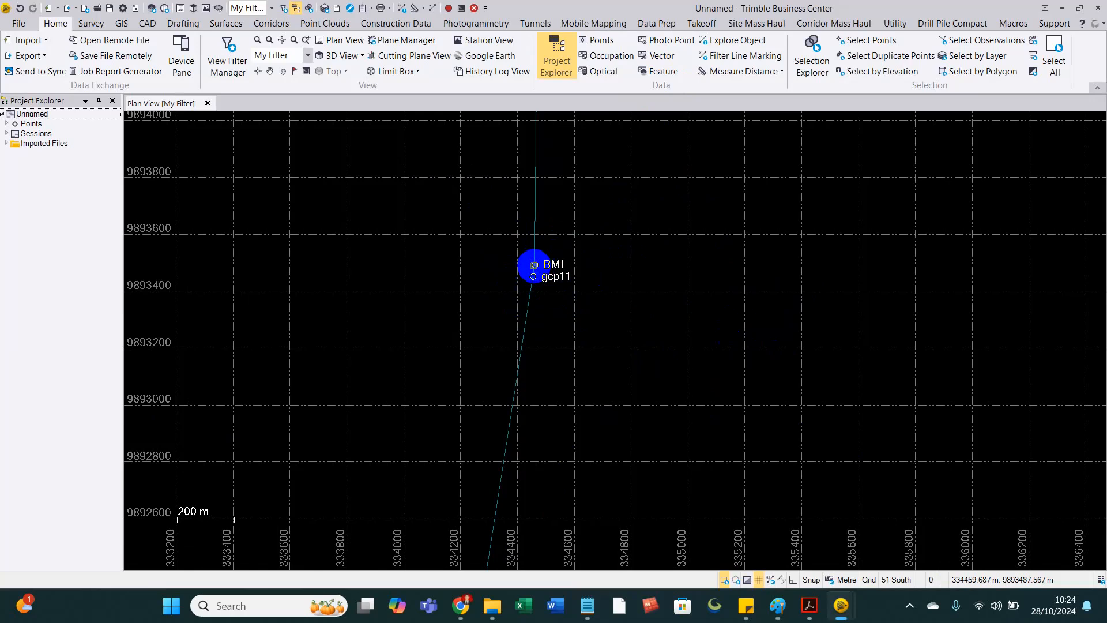
pyautogui.click(536, 269)
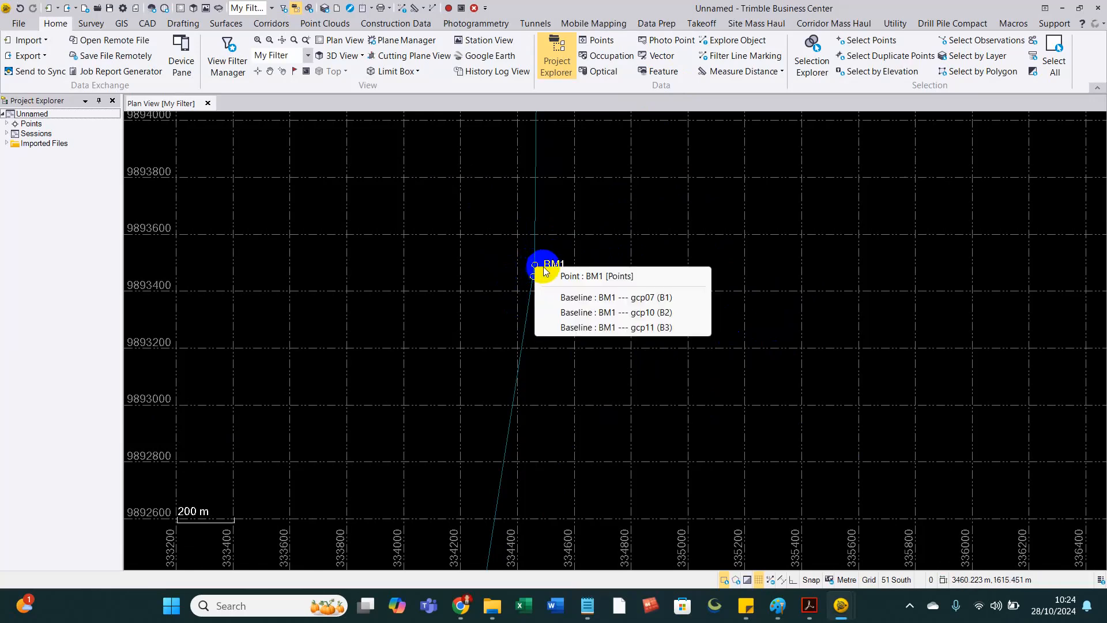
pyautogui.click(555, 275)
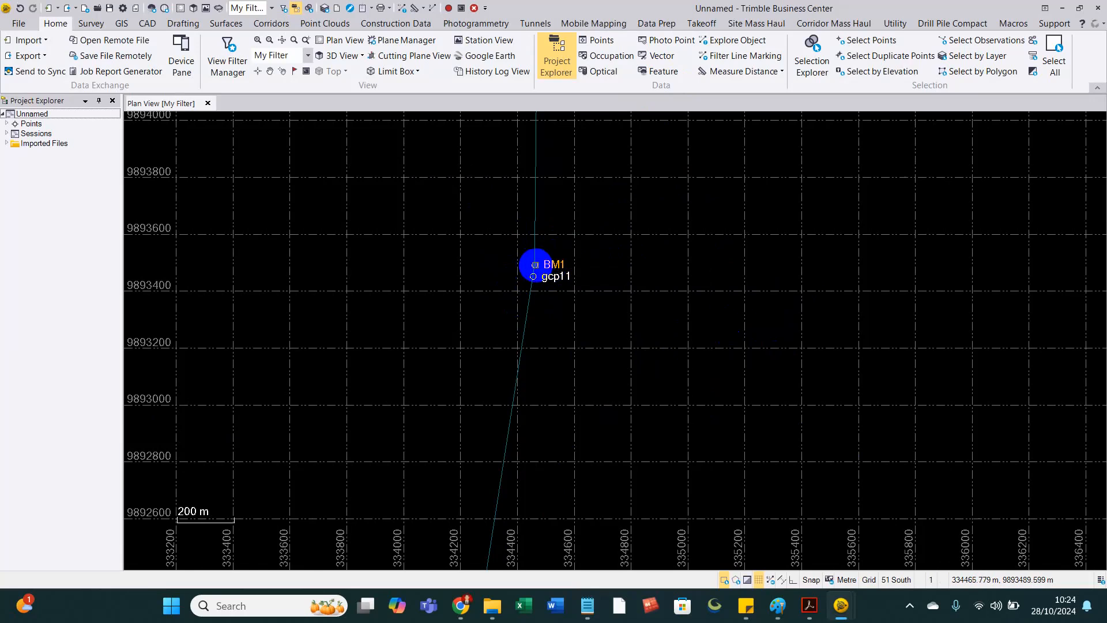
pyautogui.rightClick(536, 265)
pyautogui.click(590, 356)
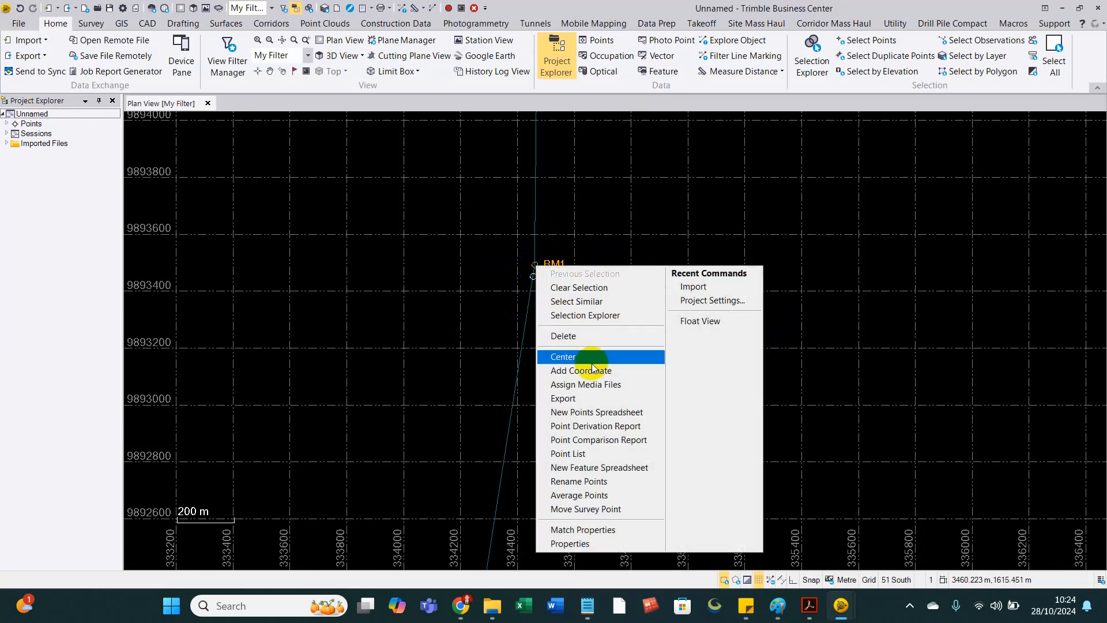
pyautogui.click(593, 369)
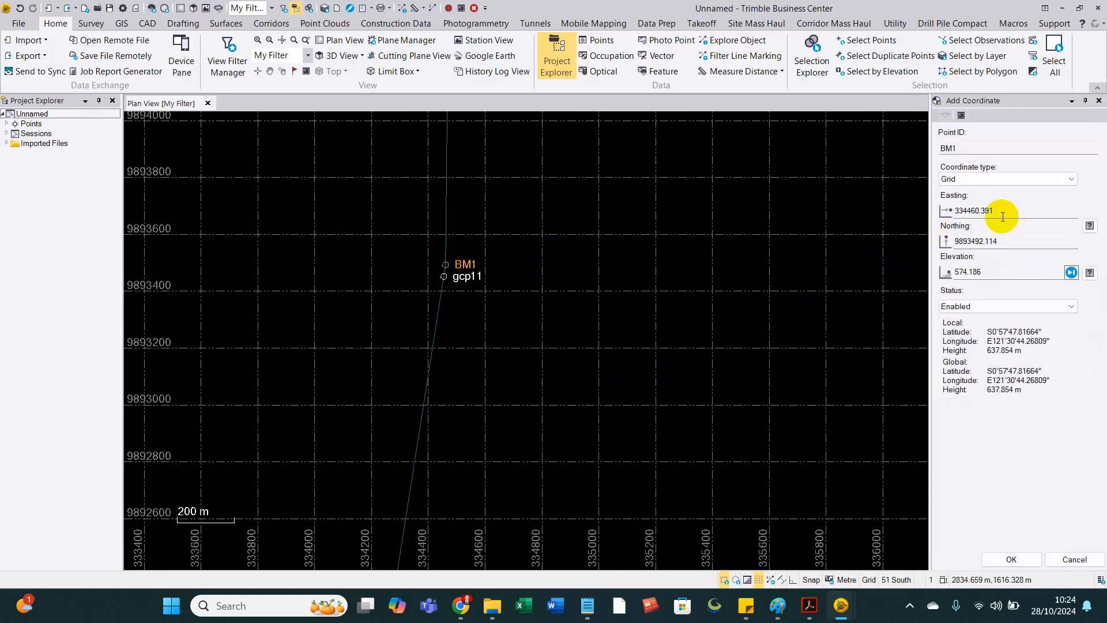
# Step: Switch to File Explorer and open the point list PDF dated 28/10/2024 10:15 in the 01. Survey folder
pyautogui.hotkey('alt', 'Tab')
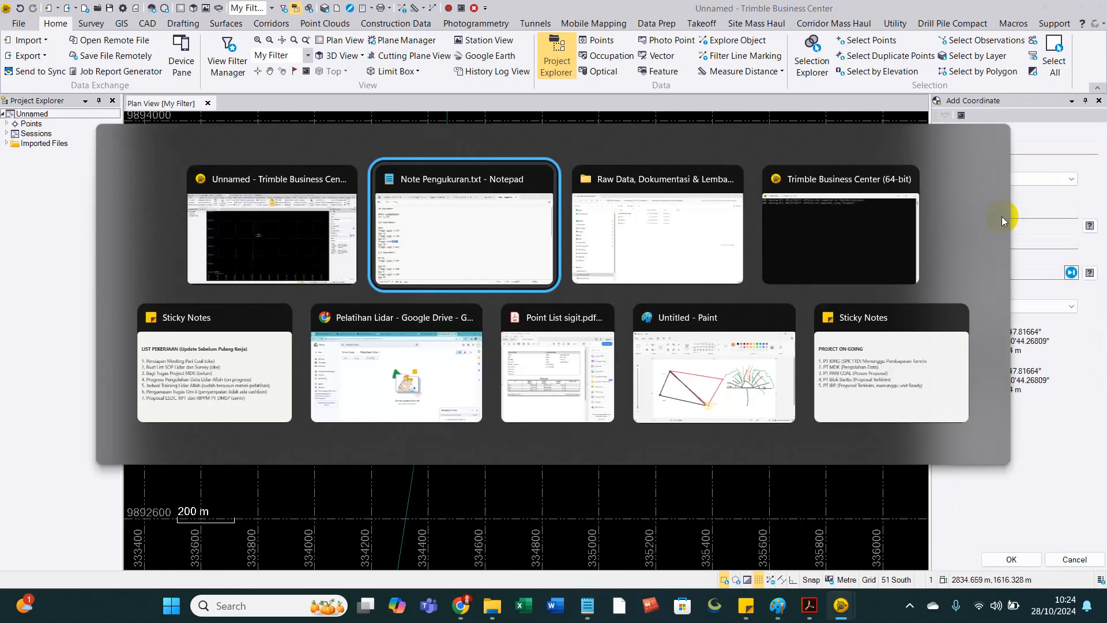
pyautogui.hotkey('alt', 'Tab')
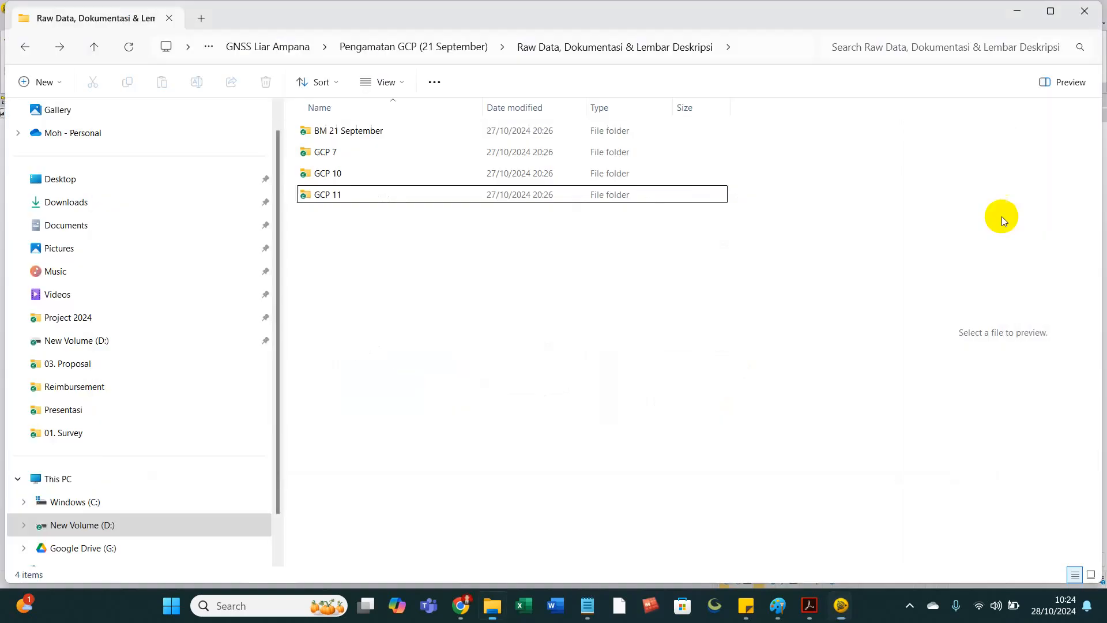
pyautogui.hotkey('alt', 'Up')
pyautogui.hotkey('alt', 'Up')
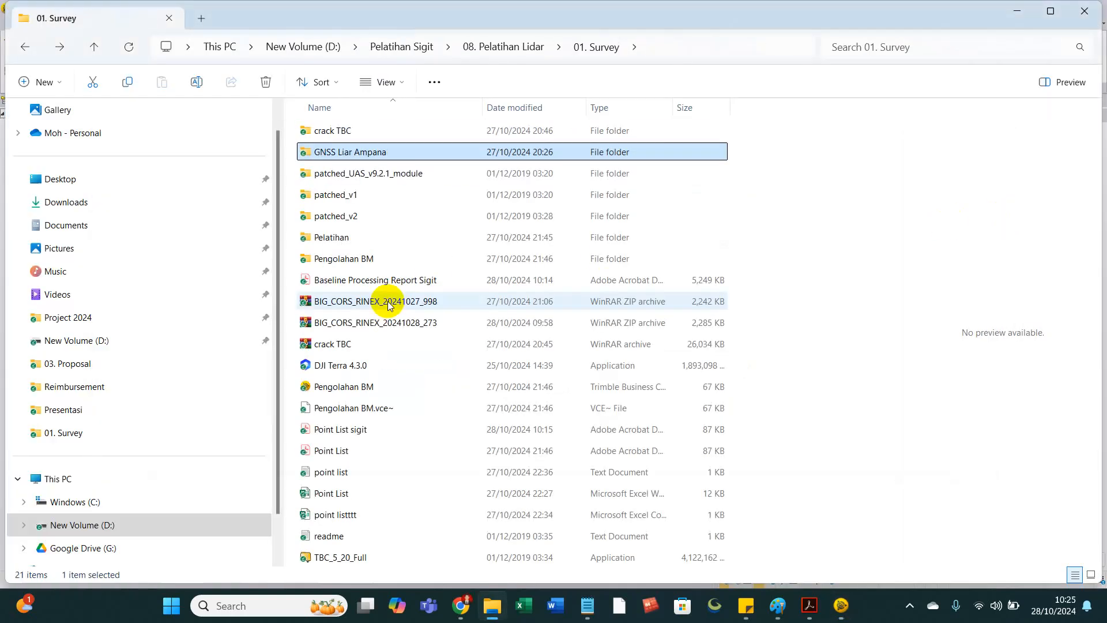
pyautogui.click(365, 429)
pyautogui.doubleClick(364, 434)
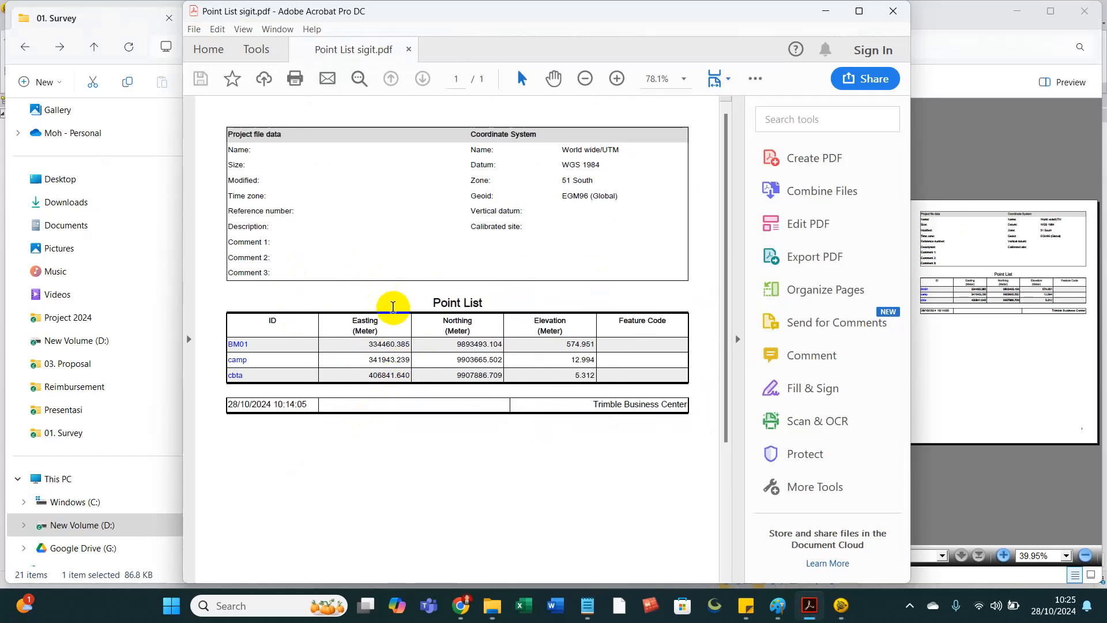
# Step: Copy BM01's coordinates from the point list PDF to set BM1's easting to 334460.385 and northing to 9893493.104
pyautogui.moveTo(360, 345); pyautogui.dragTo(411, 346)
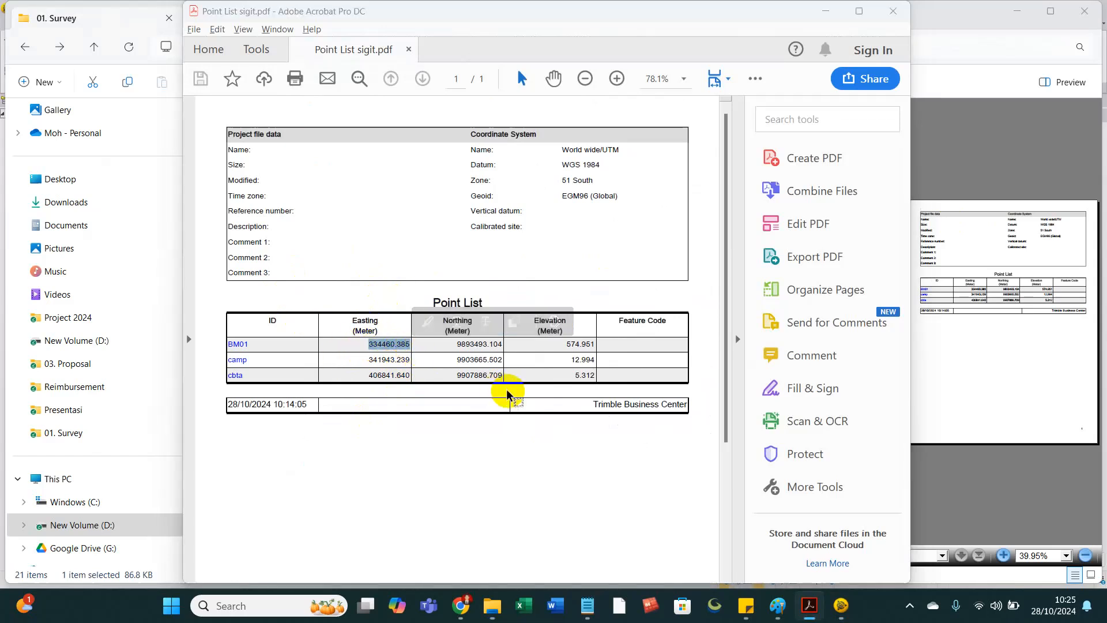
pyautogui.hotkey('alt', 'Tab')
pyautogui.hotkey('alt', 'Tab')
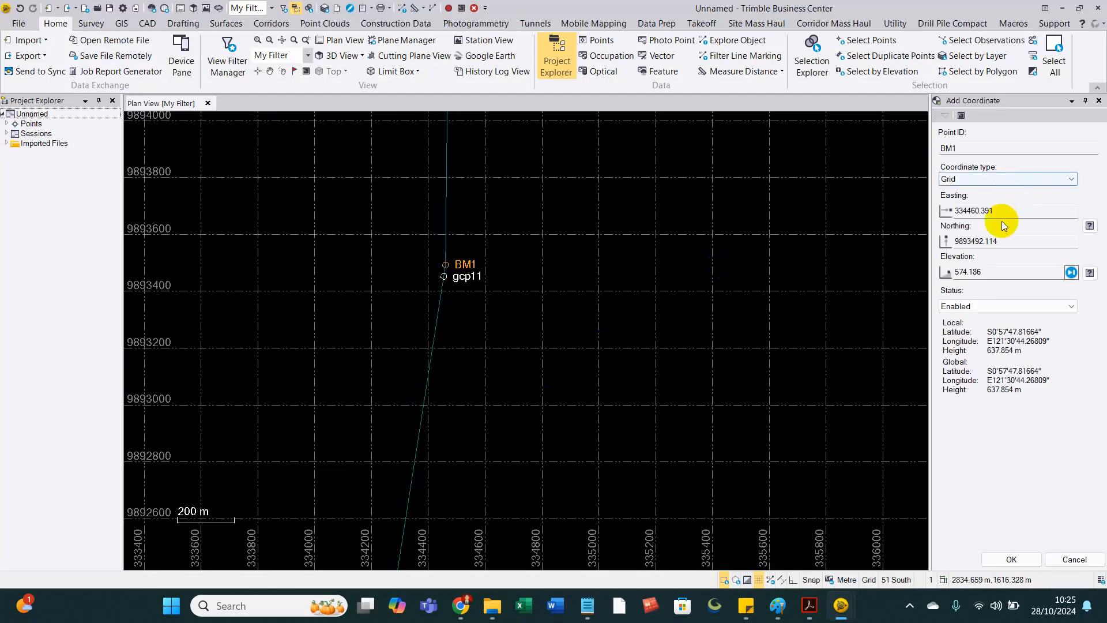
pyautogui.moveTo(1001, 215); pyautogui.dragTo(936, 221)
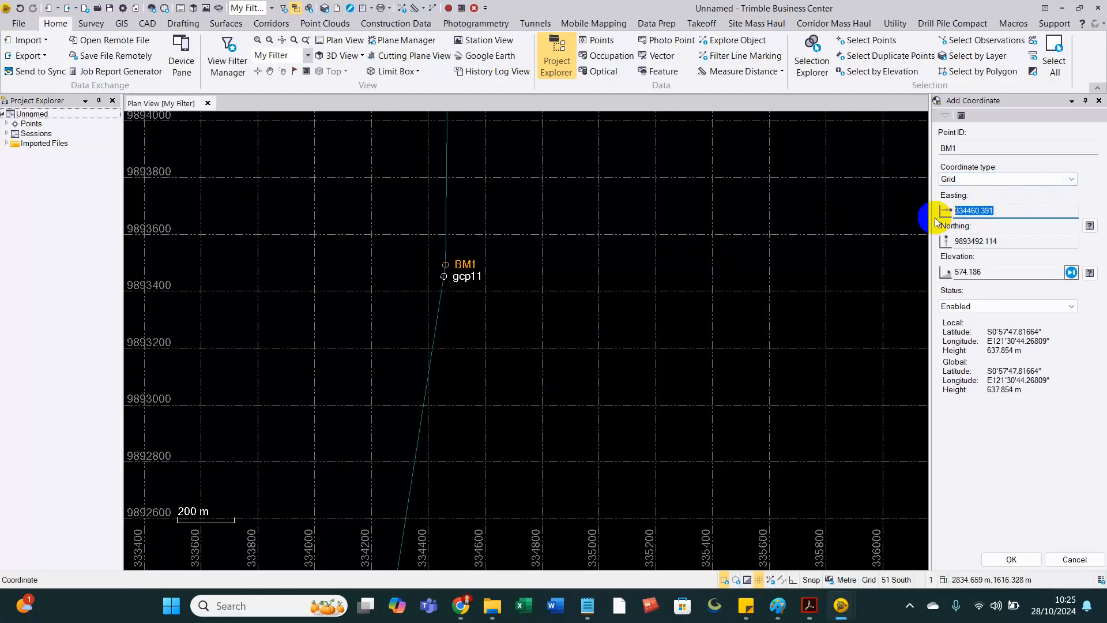
pyautogui.hotkey('alt', 'Tab')
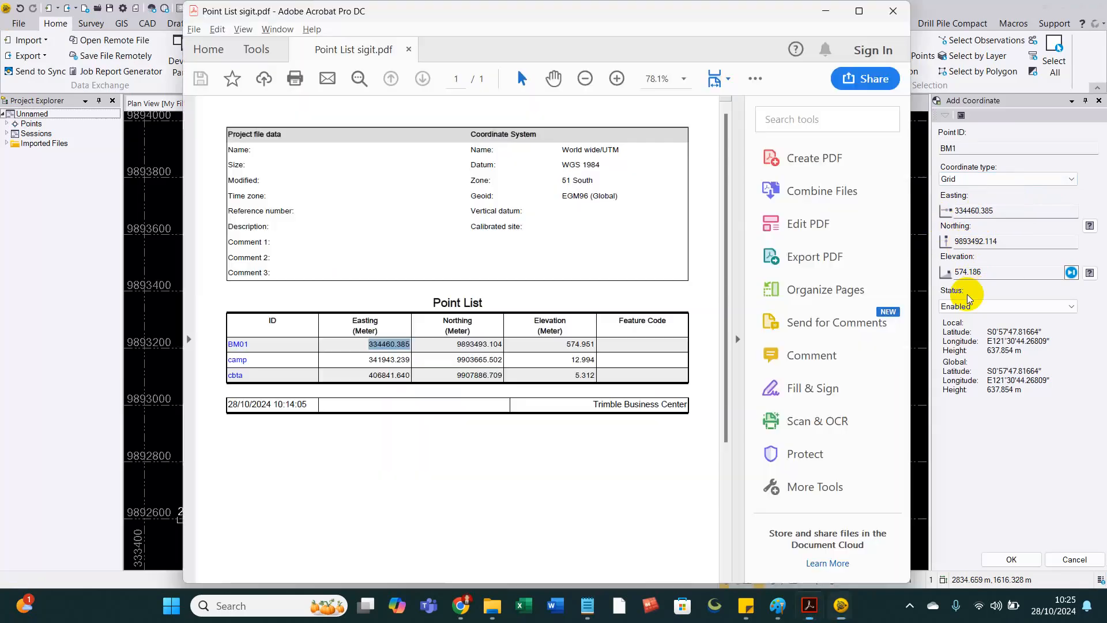
pyautogui.moveTo(454, 345)
pyautogui.mouseDown()
pyautogui.moveTo(507, 360)
pyautogui.moveTo(502, 348)
pyautogui.mouseUp()
pyautogui.hotkey('alt', 'Tab')
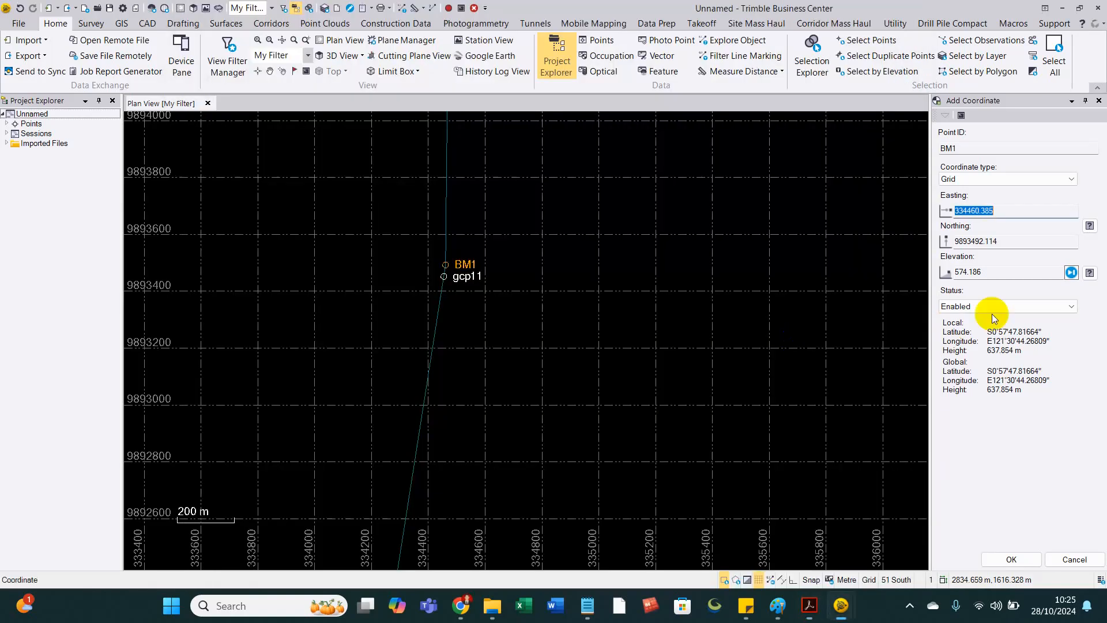
pyautogui.moveTo(1009, 241); pyautogui.dragTo(922, 241)
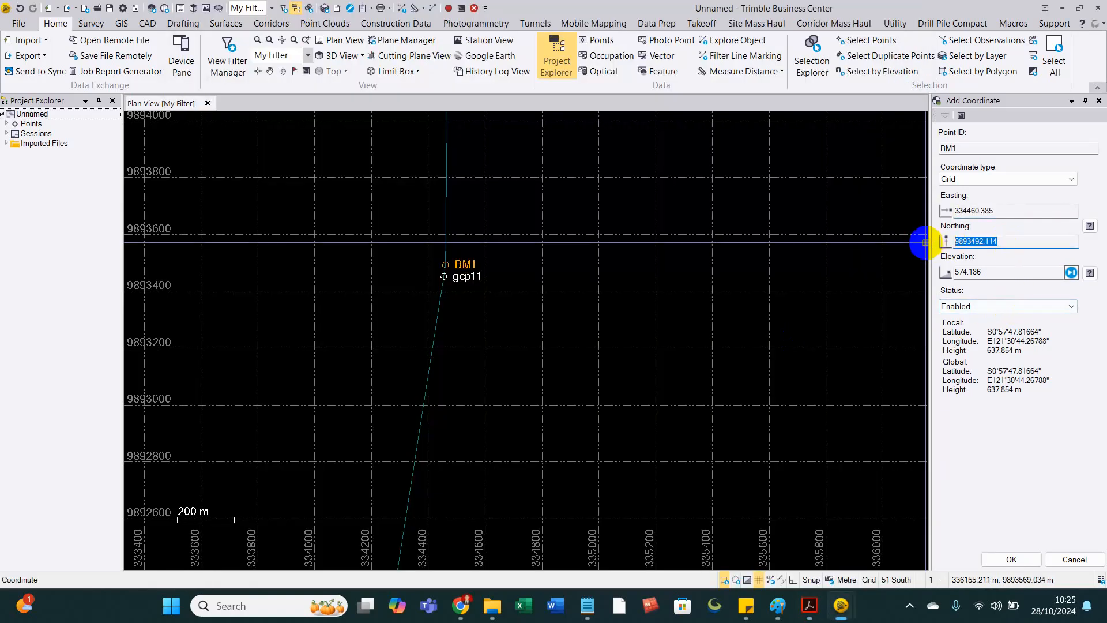
# Step: Set BM1's elevation to 574.951 by copying the BM01 elevation from the point list PDF
pyautogui.hotkey('alt', 'Tab')
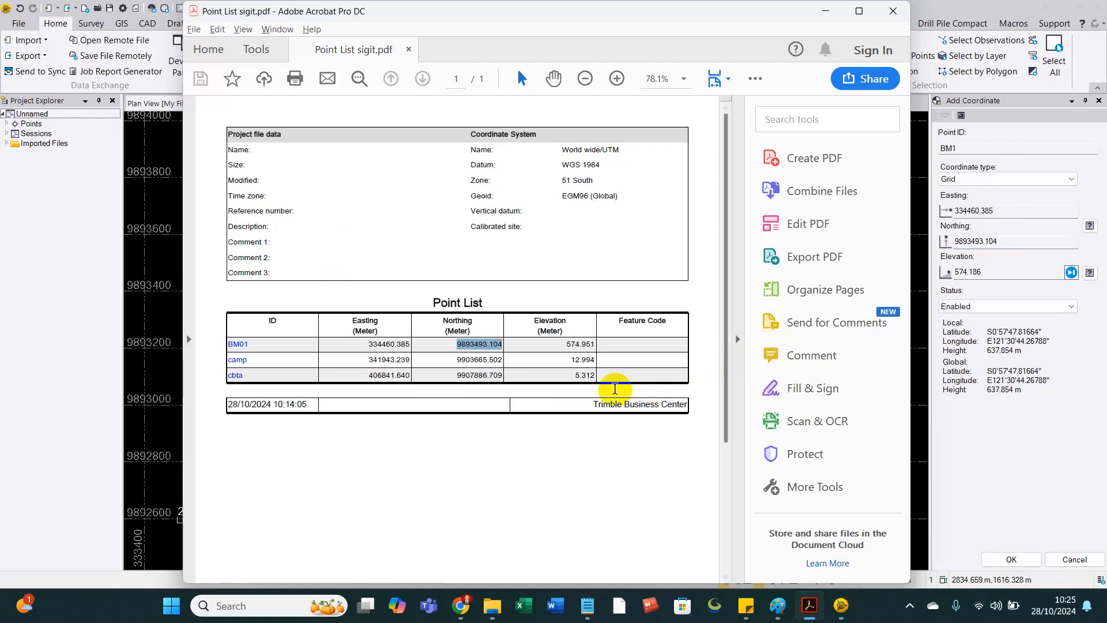
pyautogui.moveTo(558, 347); pyautogui.dragTo(596, 346)
pyautogui.hotkey('ctrl', 'c')
pyautogui.hotkey('alt', 'Tab')
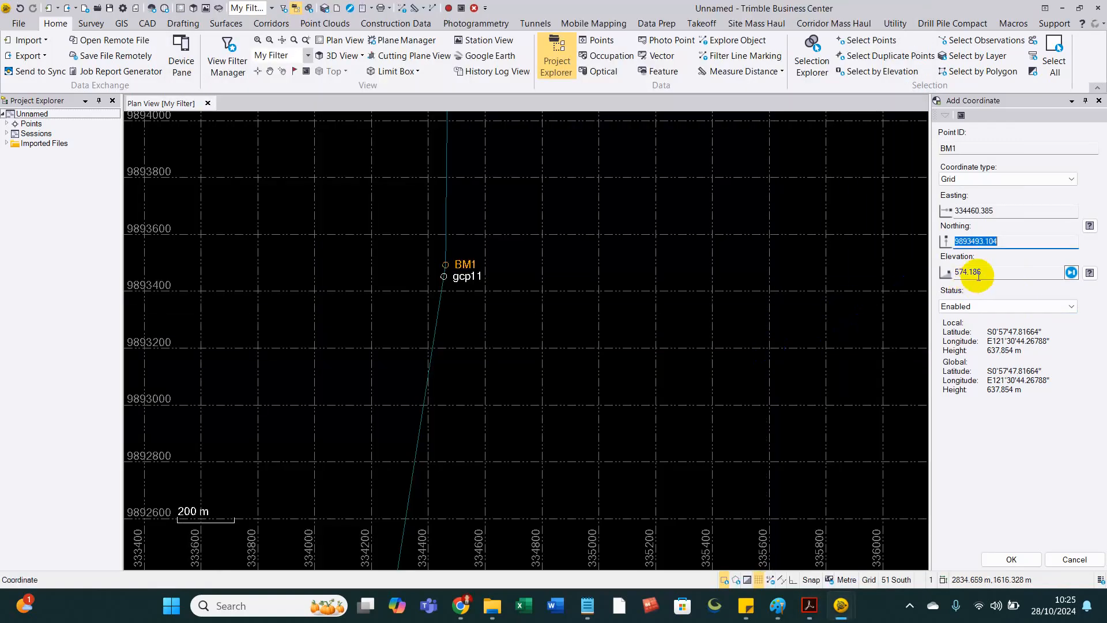
pyautogui.moveTo(989, 276); pyautogui.dragTo(956, 276)
pyautogui.hotkey('ctrl', 'v')
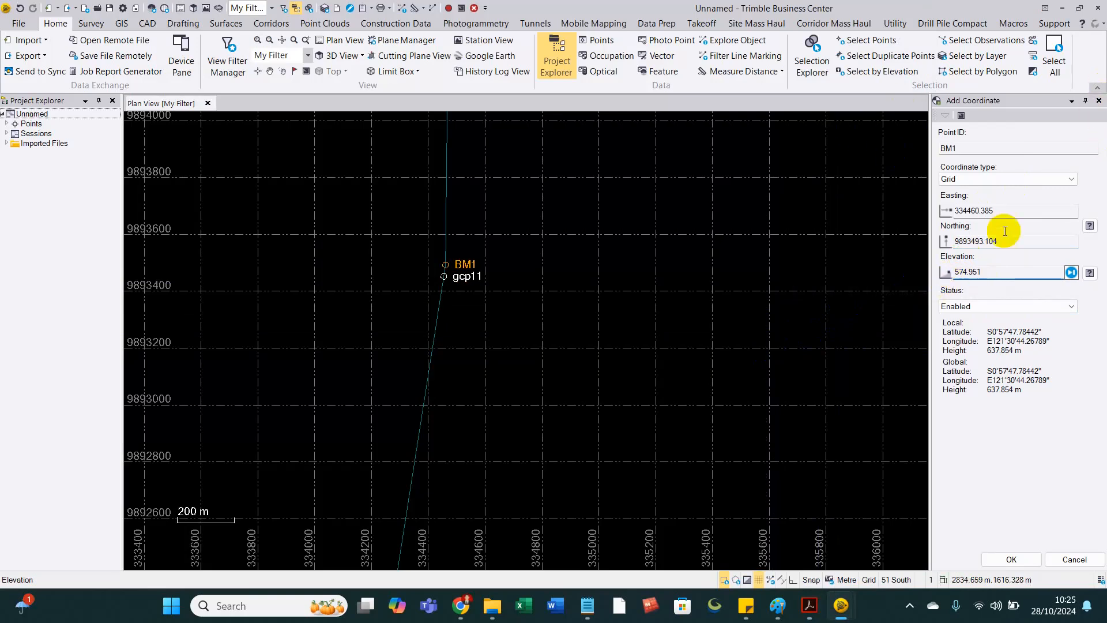
# Step: Set both the horizontal and elevation quality of BM1's coordinate to Control Quality and keep its status Enabled
pyautogui.click(1089, 226)
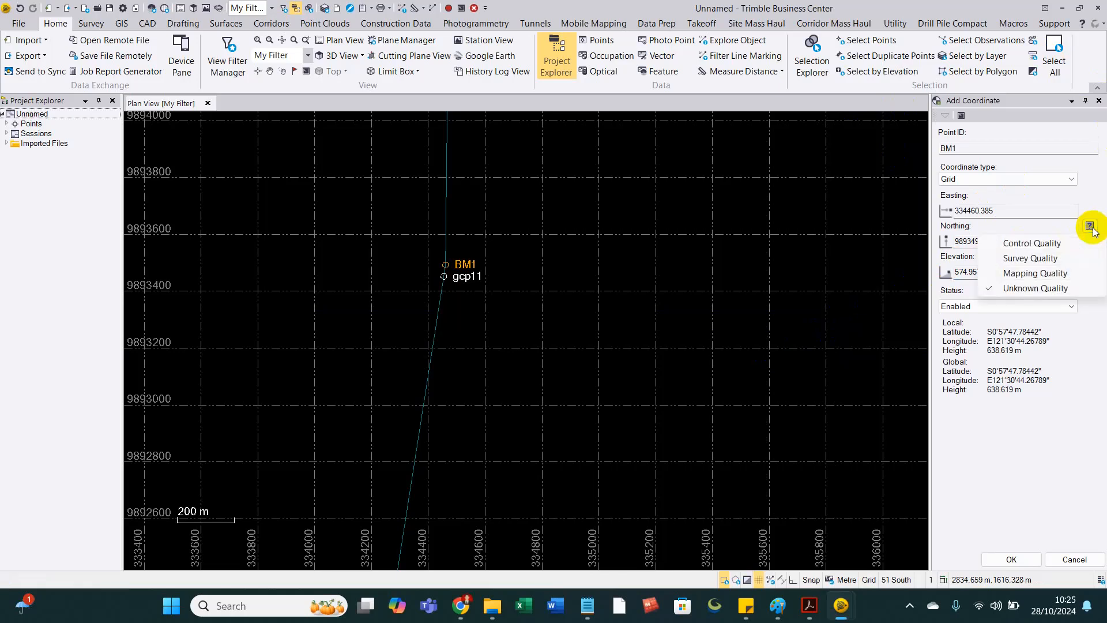
pyautogui.click(1043, 244)
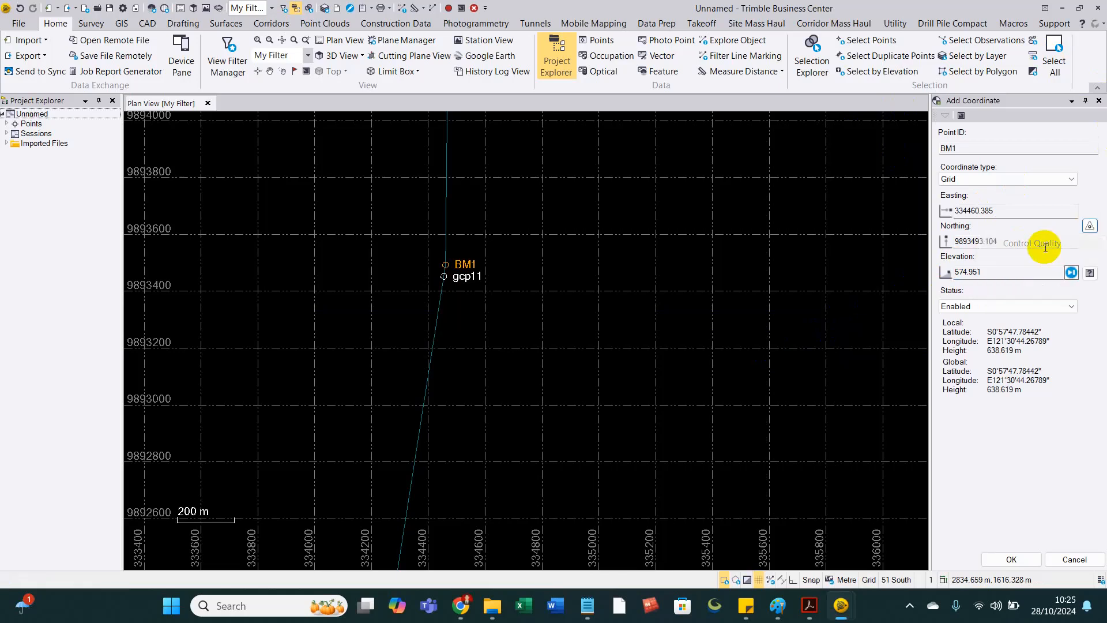
pyautogui.click(1090, 273)
pyautogui.click(1021, 291)
pyautogui.click(1040, 306)
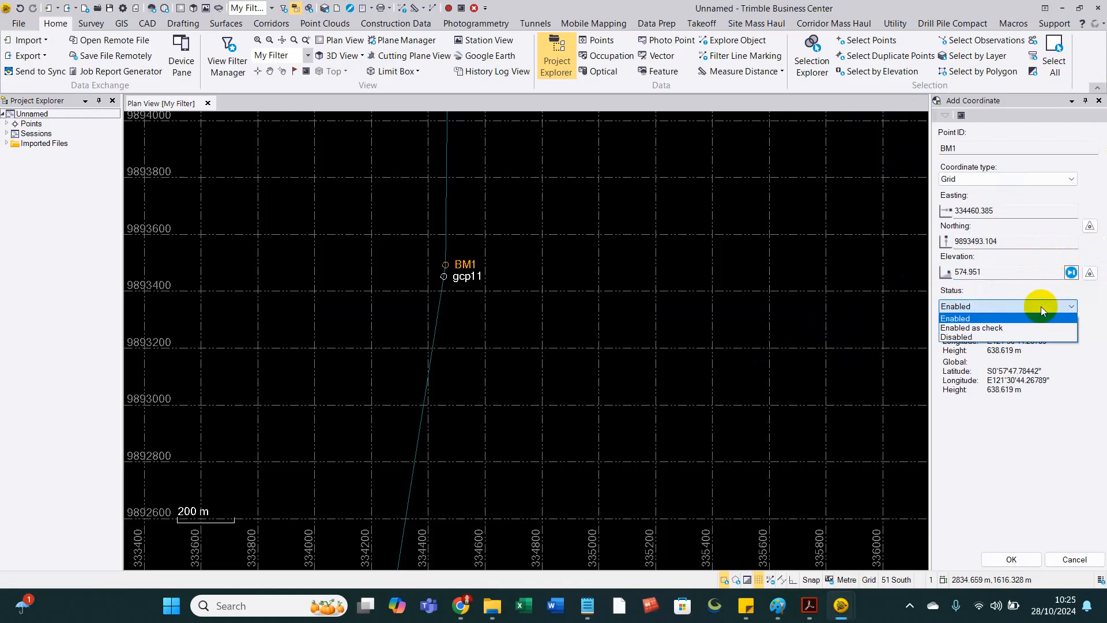
pyautogui.click(984, 317)
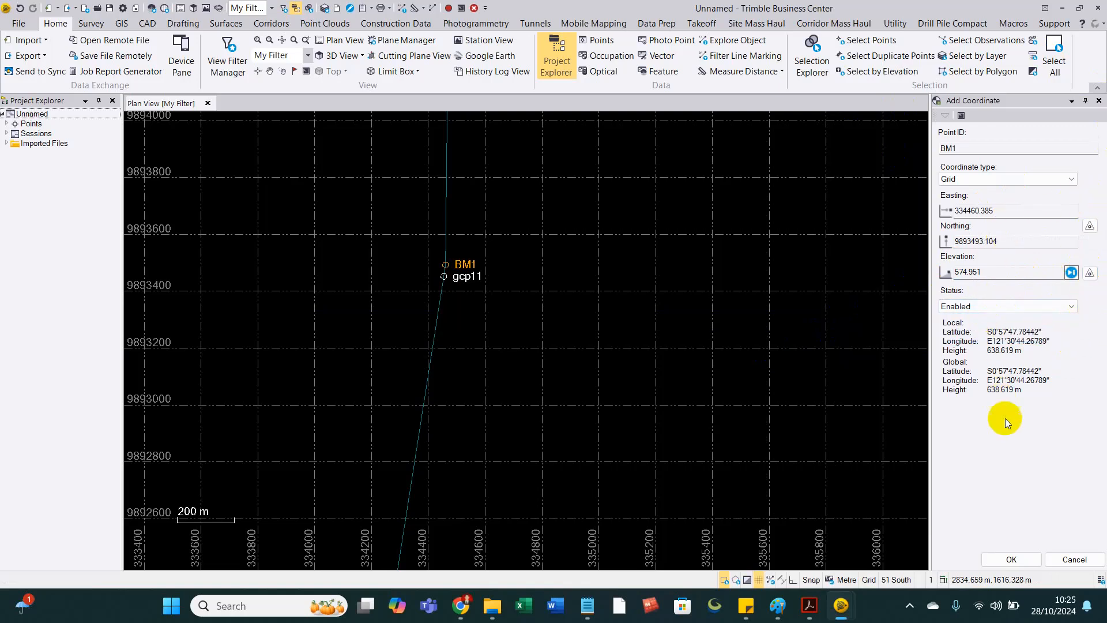
# Step: Compare the entered BM1 coordinates with the point list PDF and add the coordinate to the point
pyautogui.hotkey('alt', 'Tab')
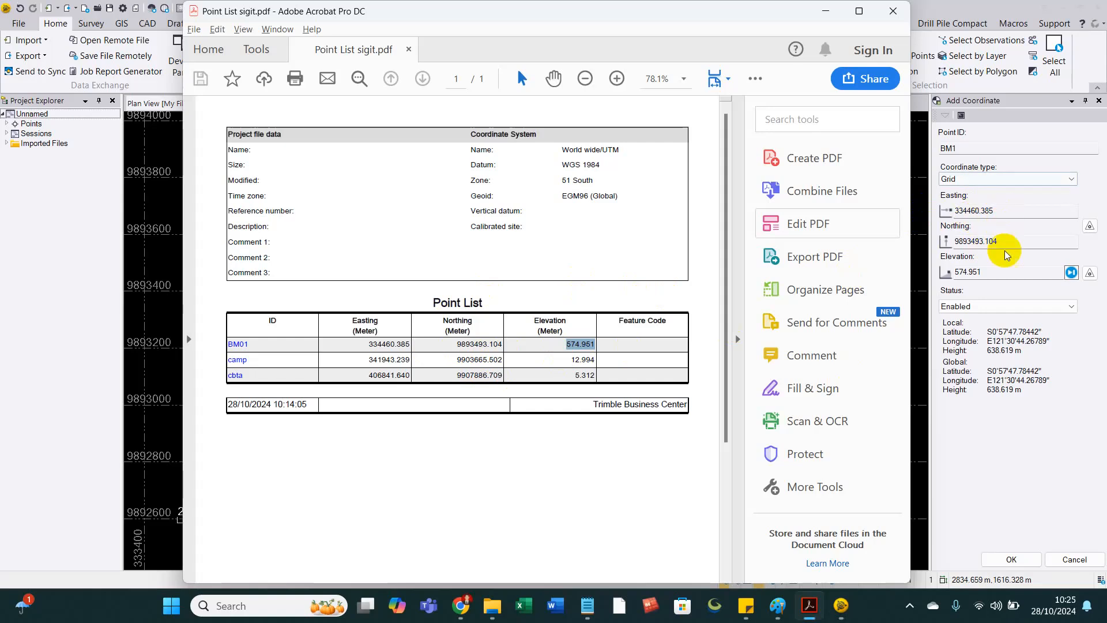
pyautogui.hotkey('alt', 'Tab')
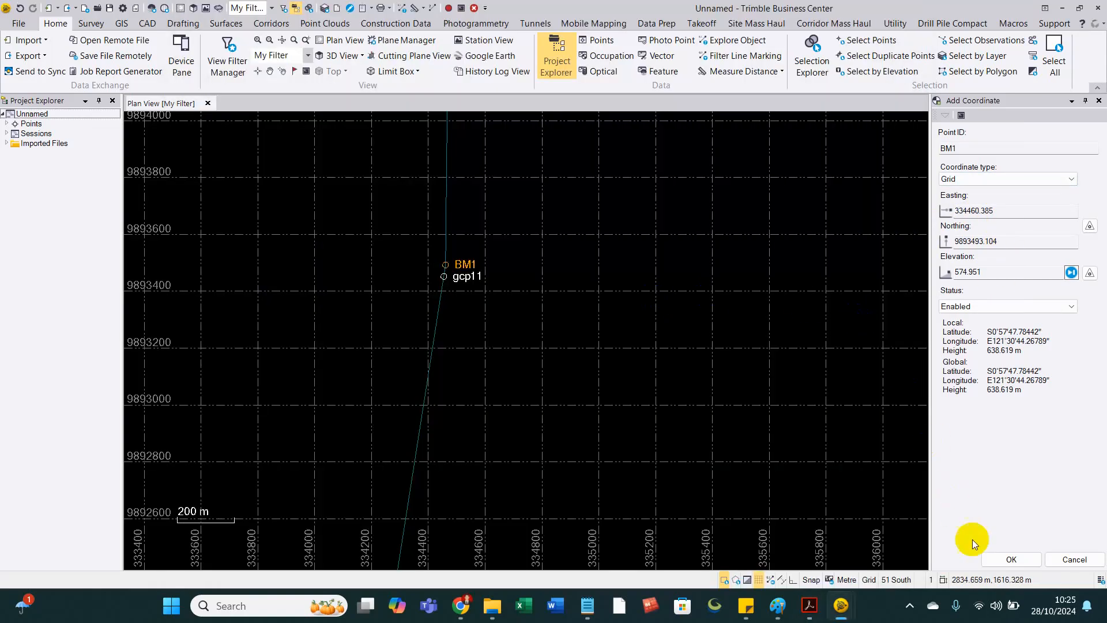
pyautogui.click(997, 559)
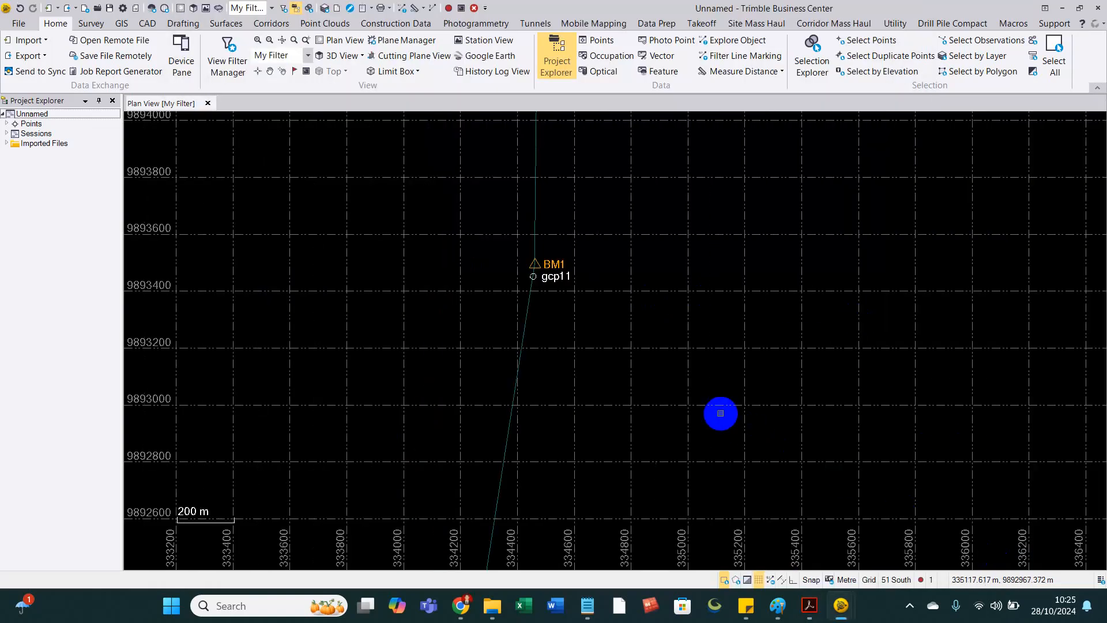
# Step: Select all points and baselines from gcp07 to gcp10, process the baselines and save the three results
pyautogui.scroll(-3, 560, 372)
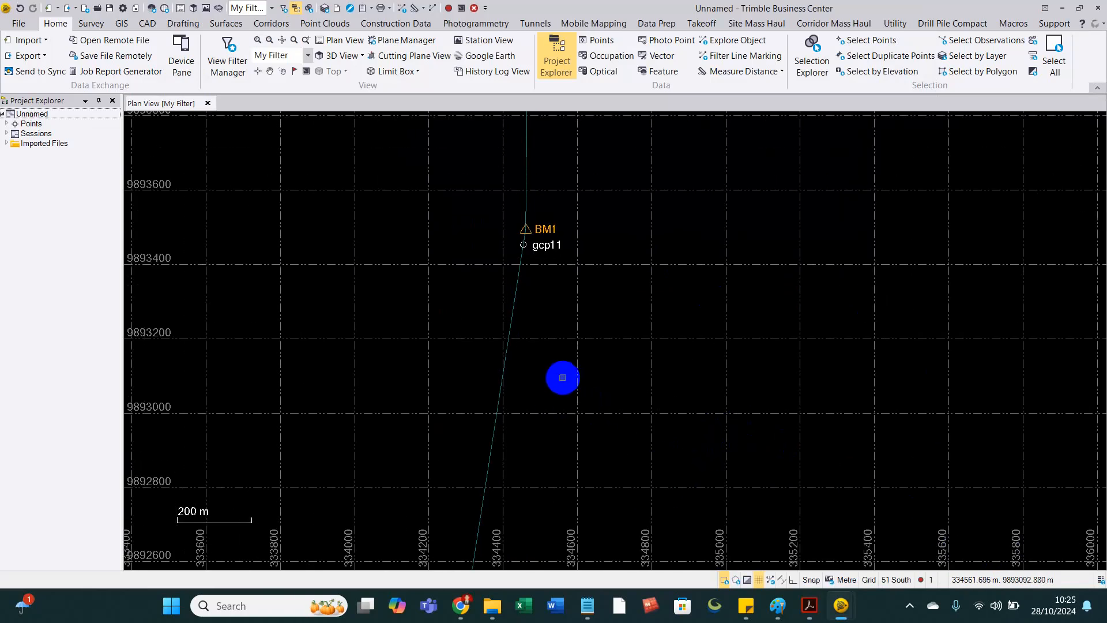
pyautogui.scroll(-2, 556, 365)
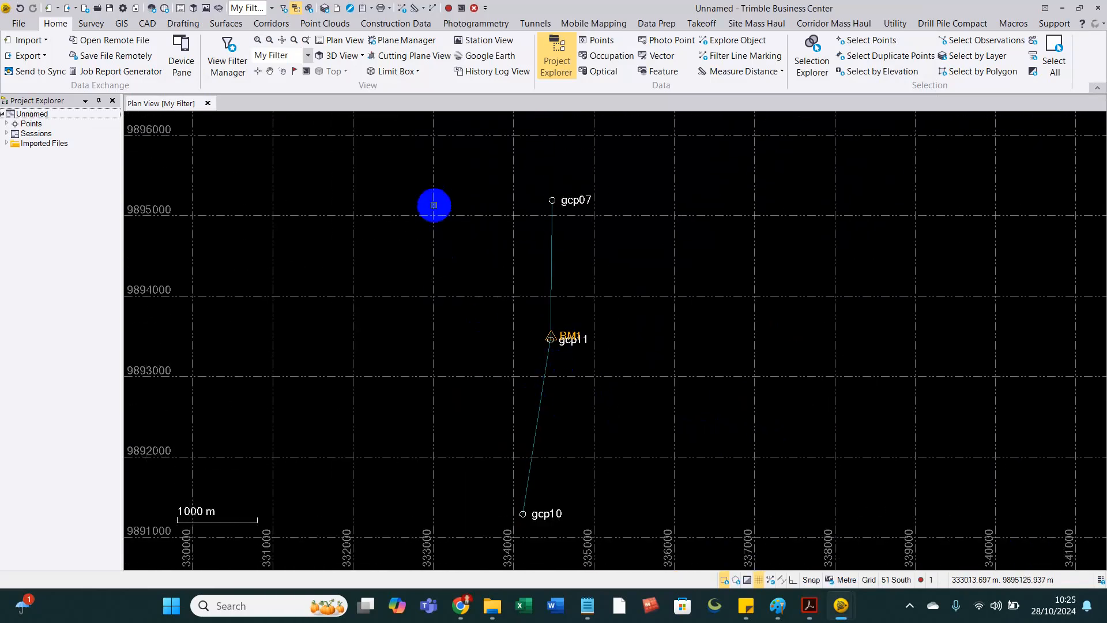
pyautogui.moveTo(450, 160); pyautogui.dragTo(611, 536)
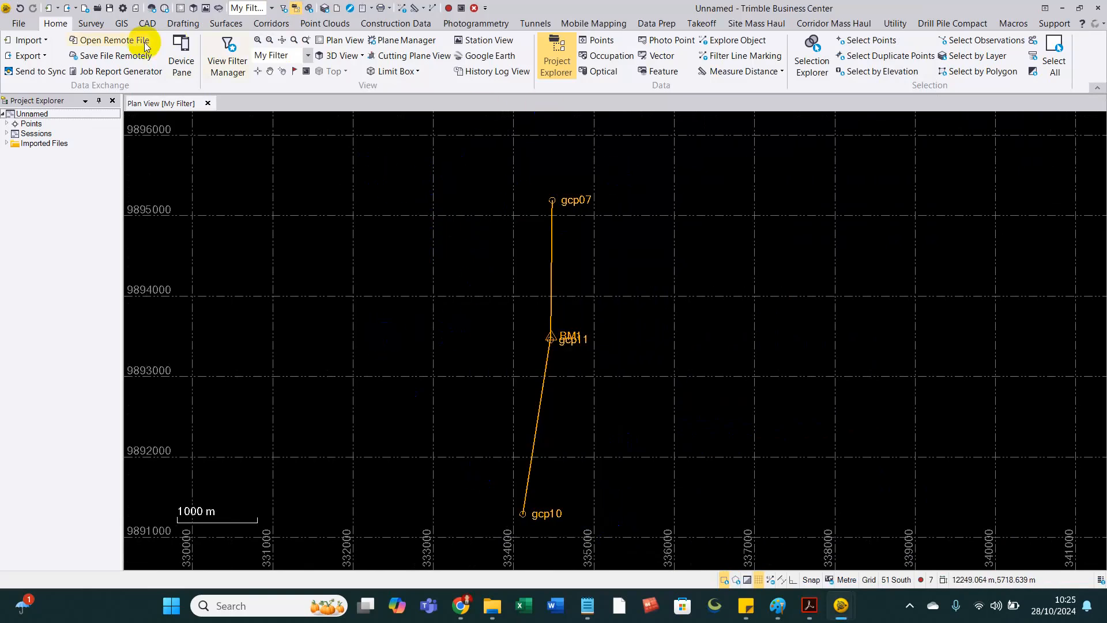
pyautogui.click(91, 24)
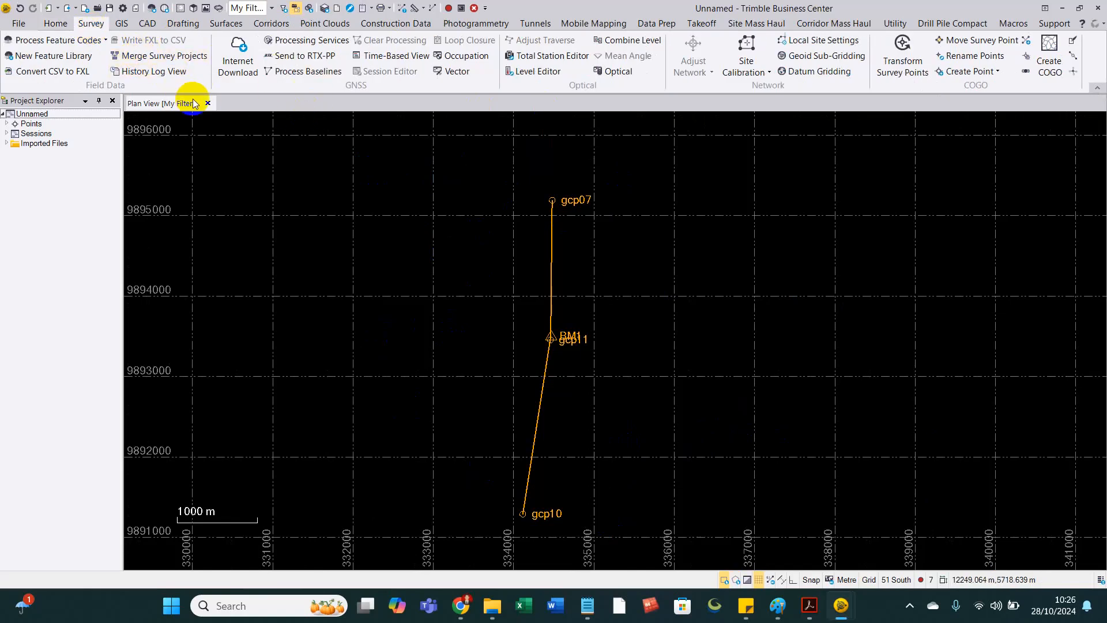
pyautogui.click(304, 71)
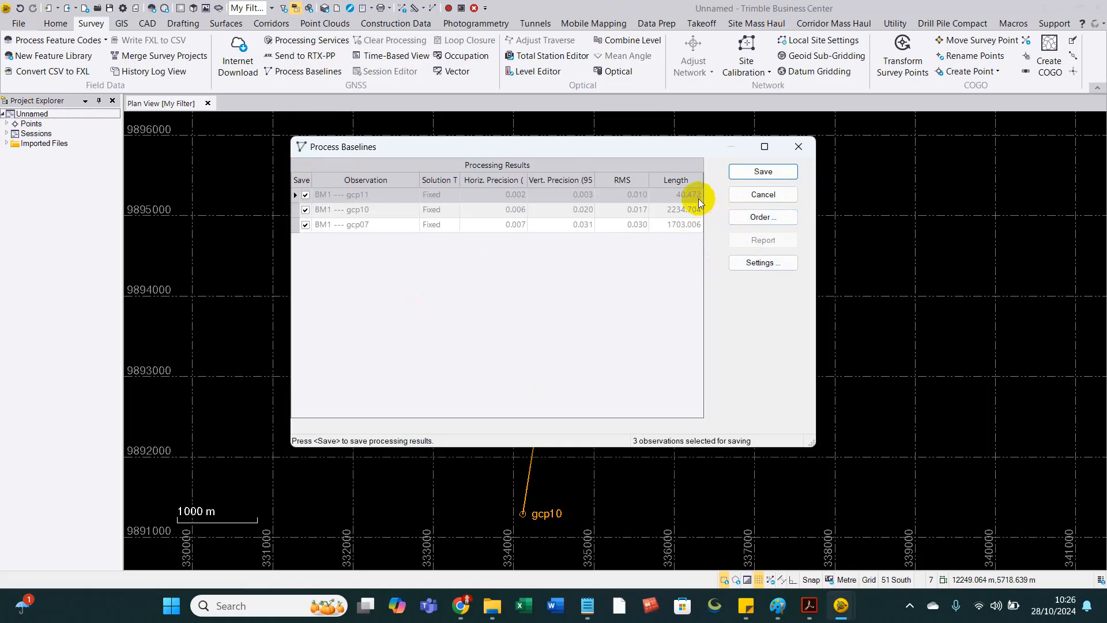
pyautogui.click(786, 175)
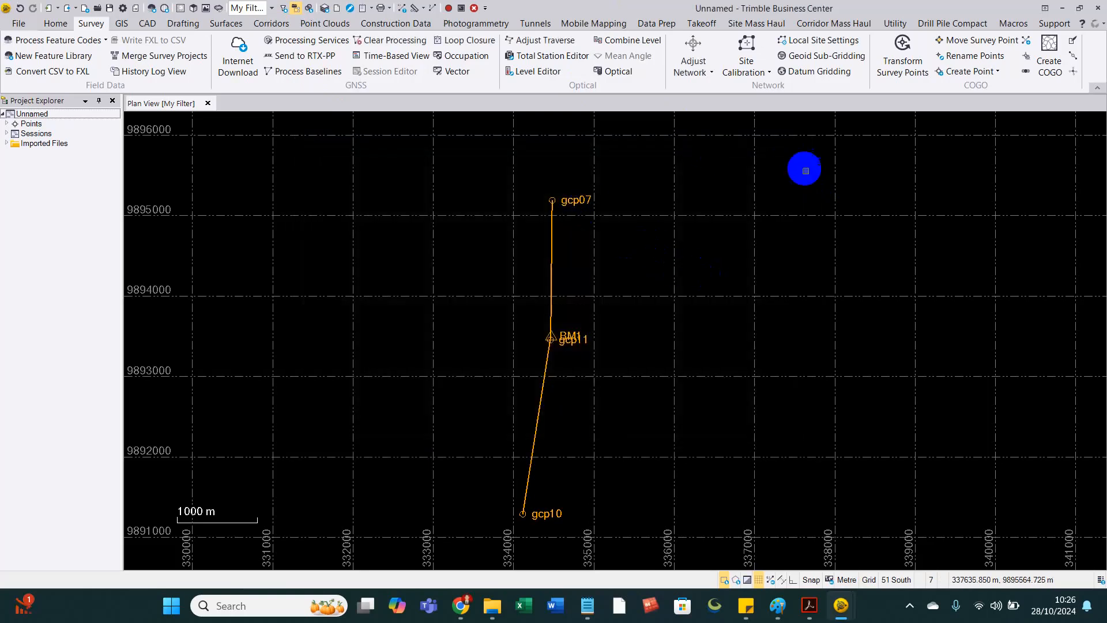
# Step: Try to run a network adjustment with BM1 fixed in 2D, and close the adjustment settings
pyautogui.click(682, 72)
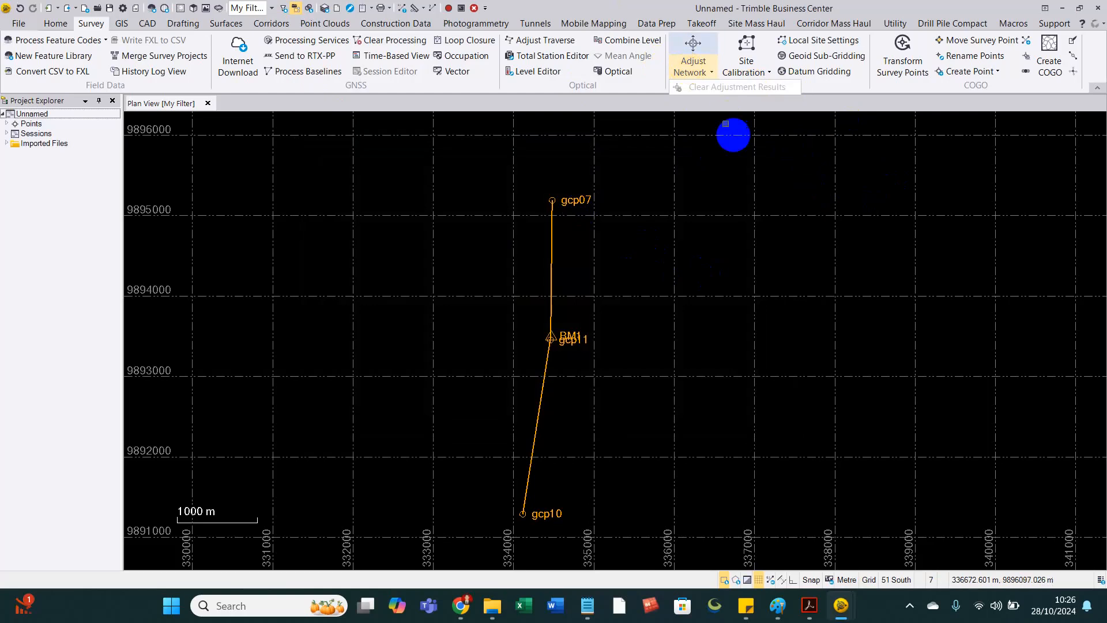
pyautogui.click(687, 49)
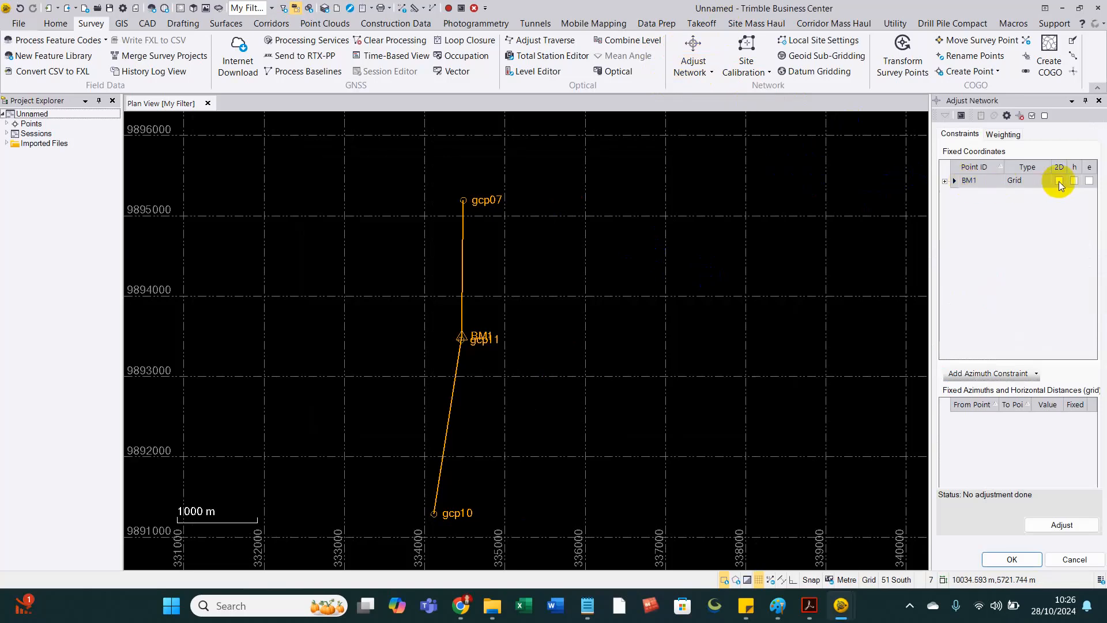
pyautogui.click(1058, 180)
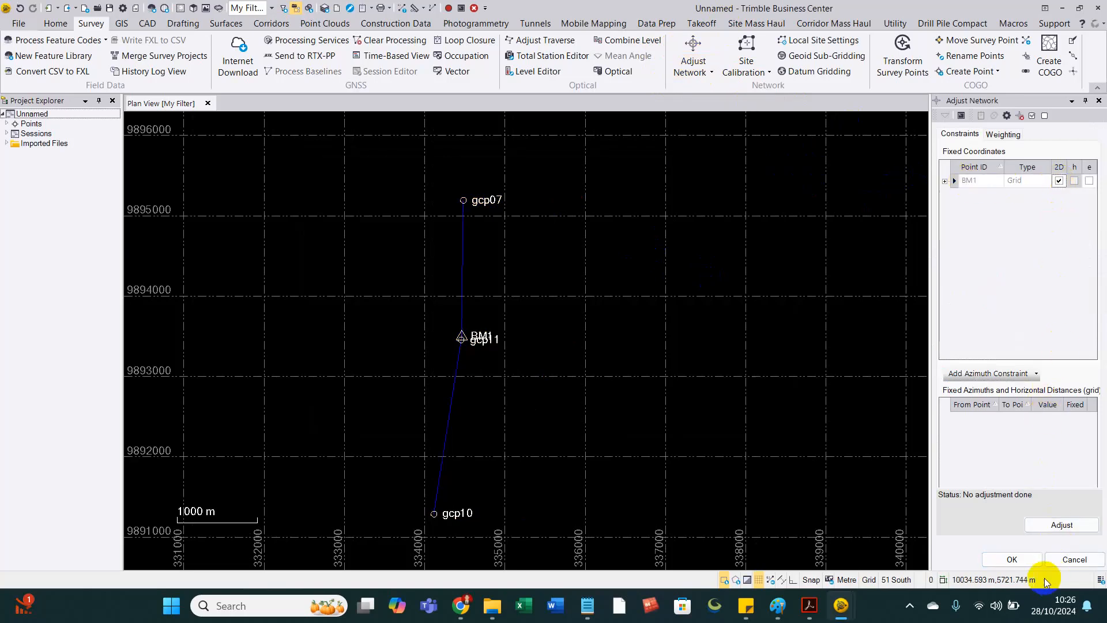
pyautogui.click(1055, 527)
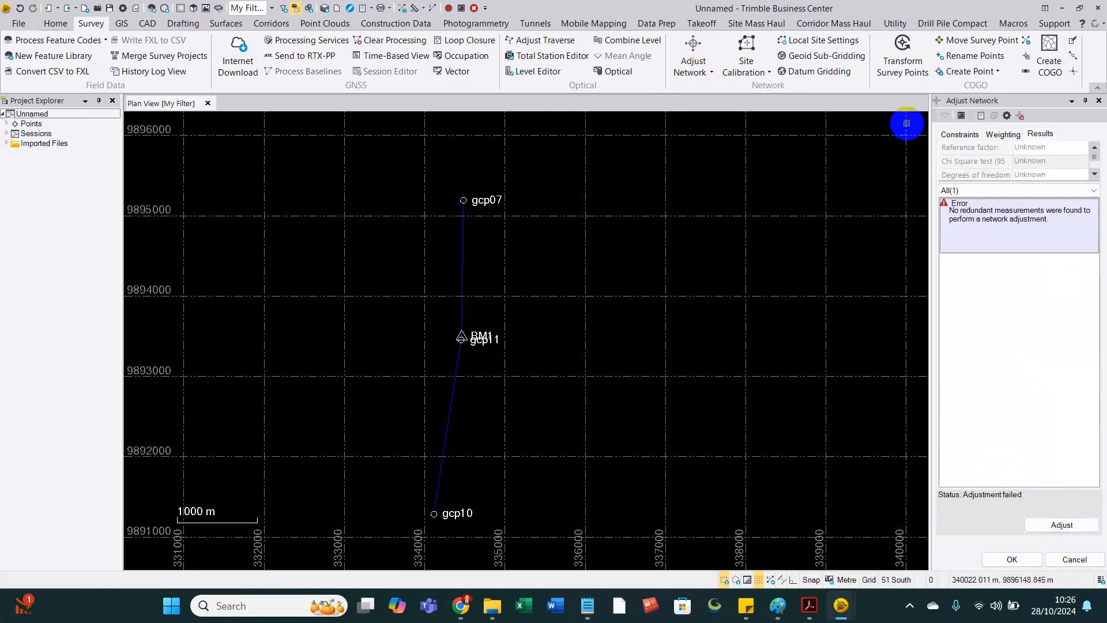
pyautogui.click(1099, 101)
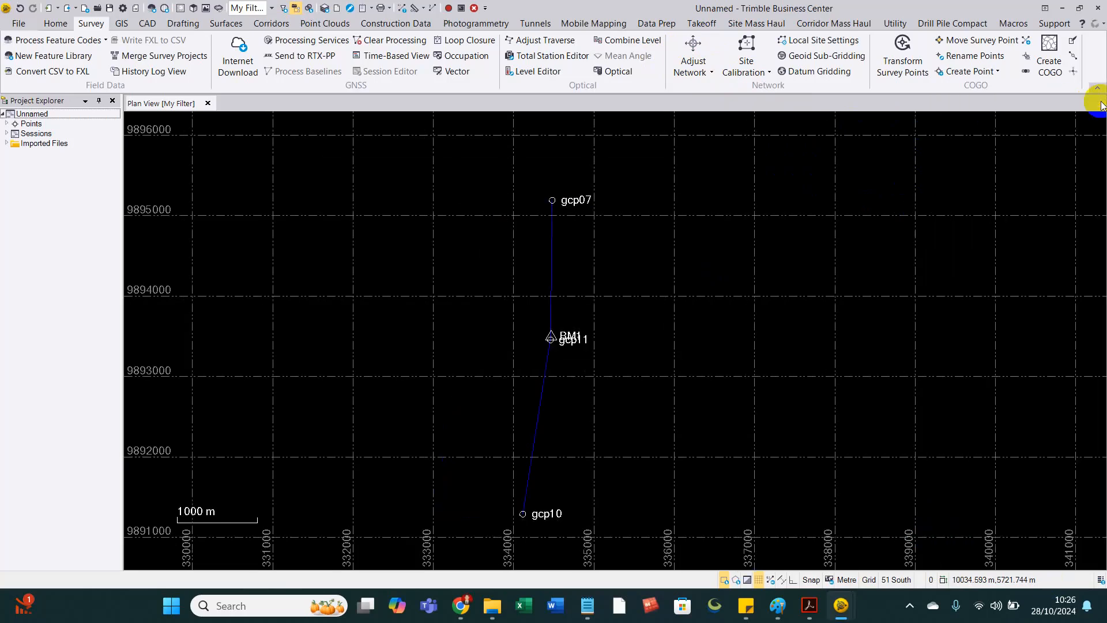
# Step: Select all points and baselines from gcp07 to gcp10 and generate the Baseline Processing Report
pyautogui.moveTo(475, 175); pyautogui.dragTo(652, 525)
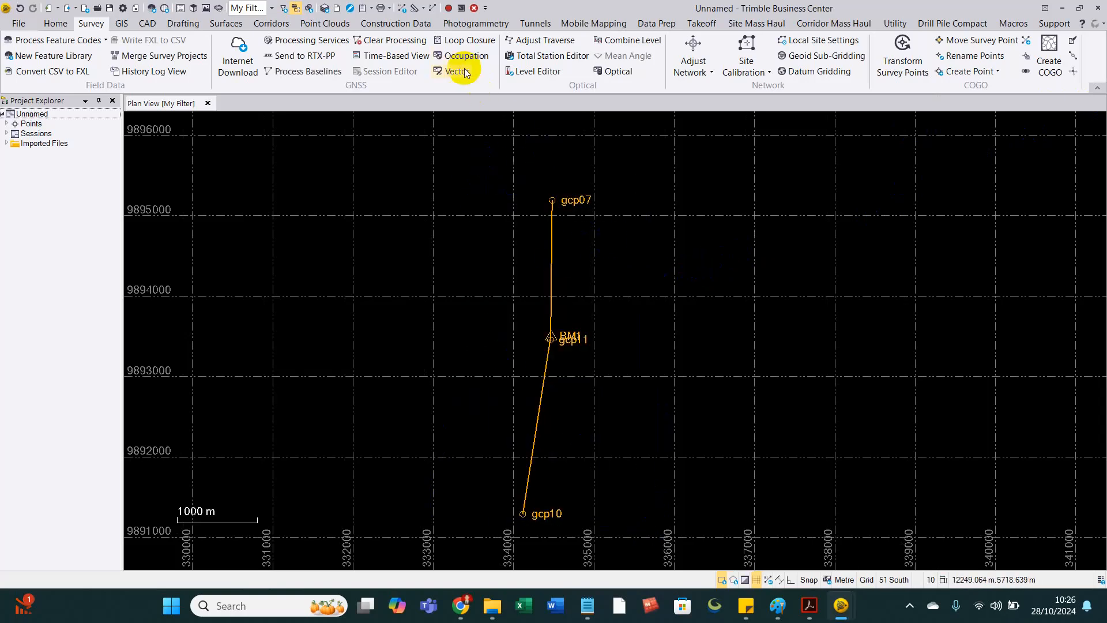
pyautogui.click(372, 8)
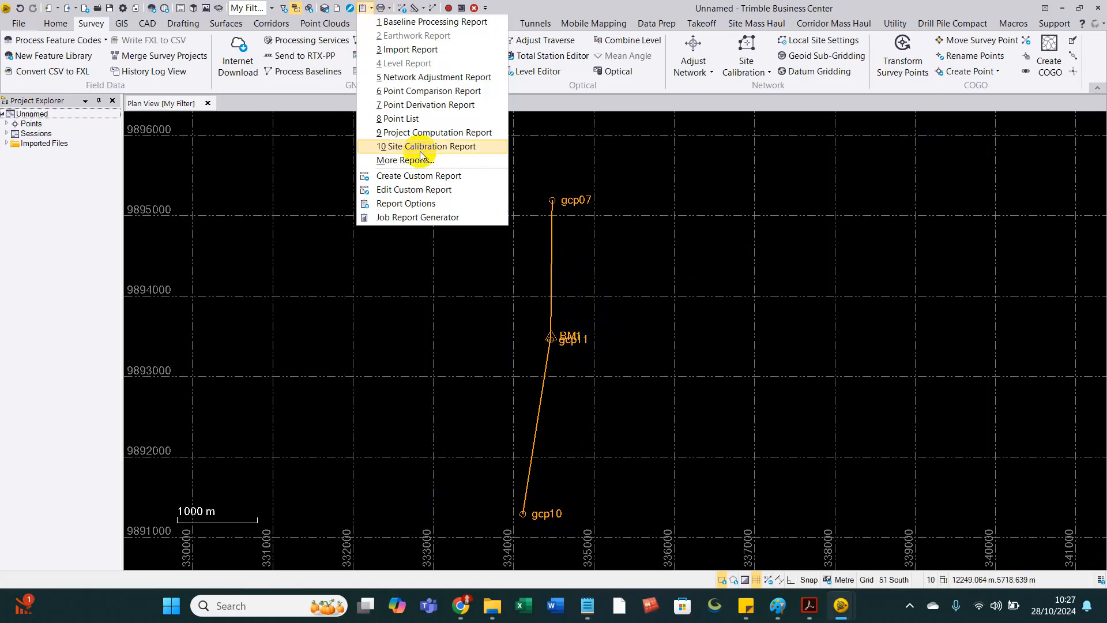
pyautogui.click(463, 22)
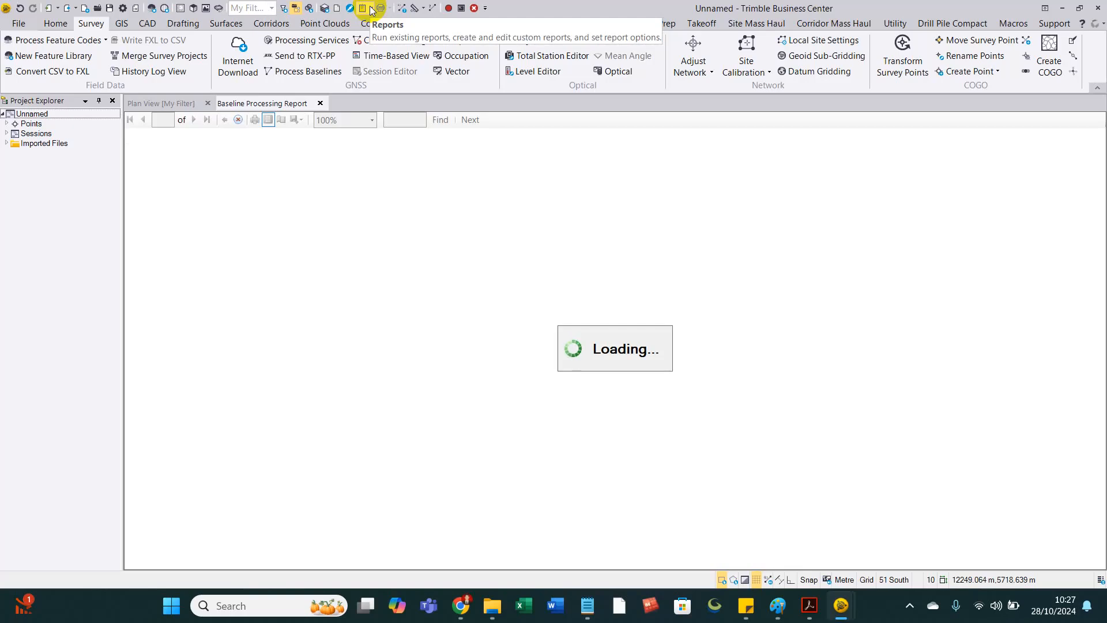
# Step: Generate the Point List report and review the coordinates of BM1, gcp07, gcp10 and gcp11
pyautogui.click(371, 8)
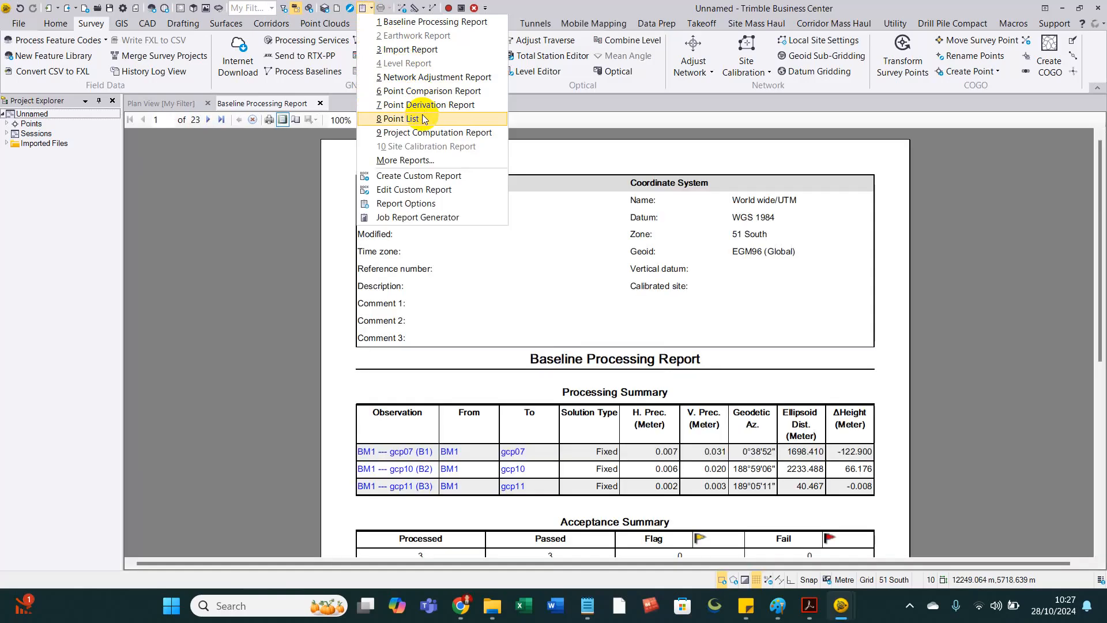
pyautogui.scroll(-3, 481, 427)
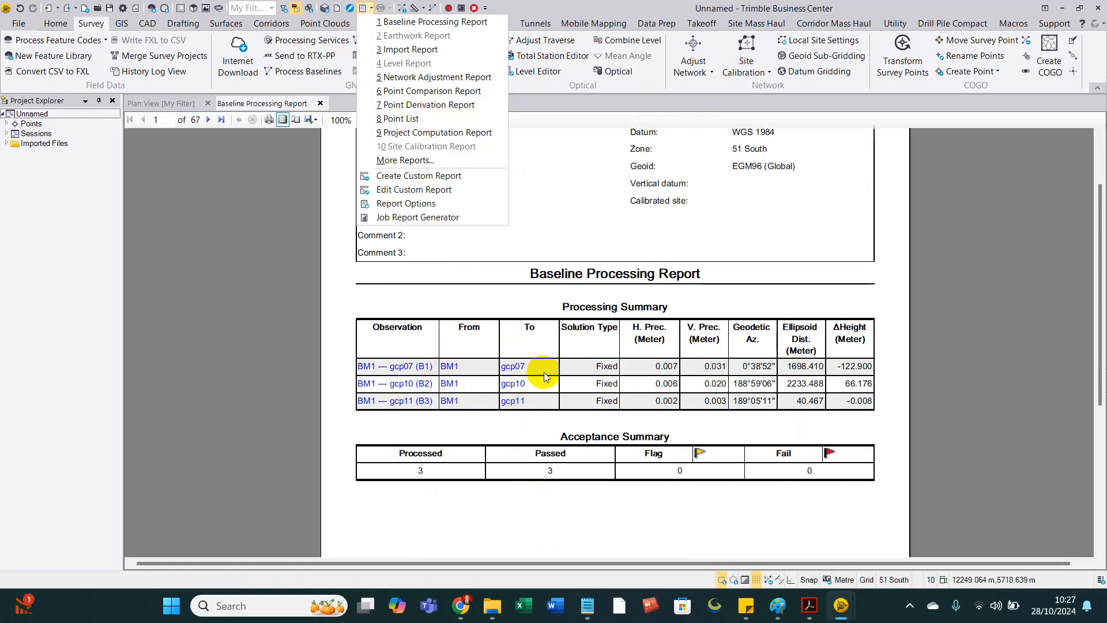
pyautogui.scroll(3, 494, 283)
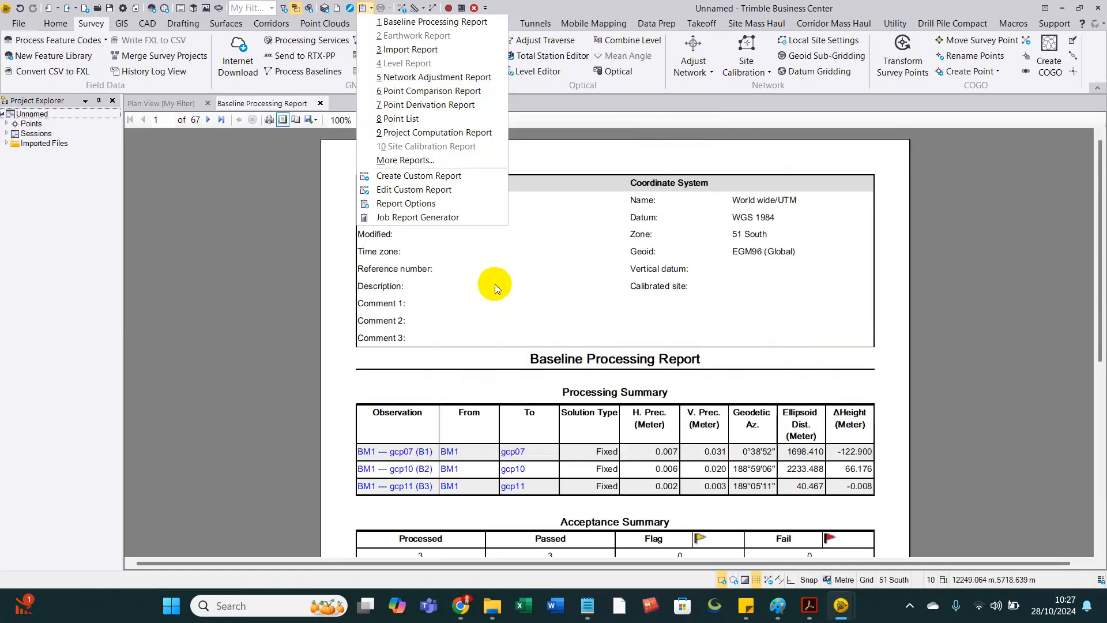
pyautogui.click(422, 119)
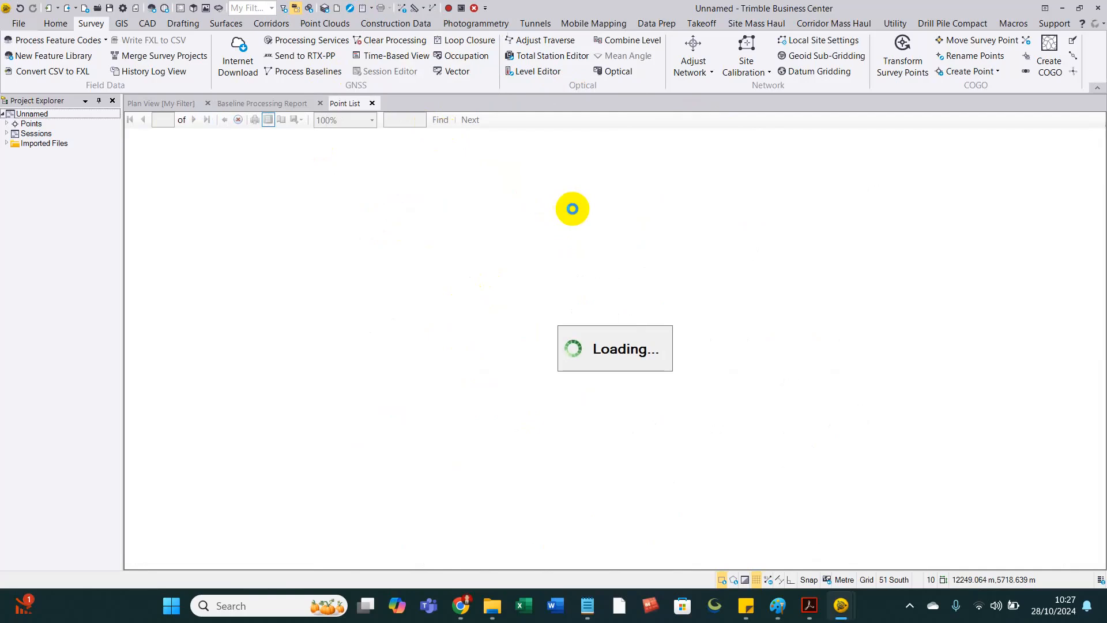
pyautogui.scroll(-2, 627, 296)
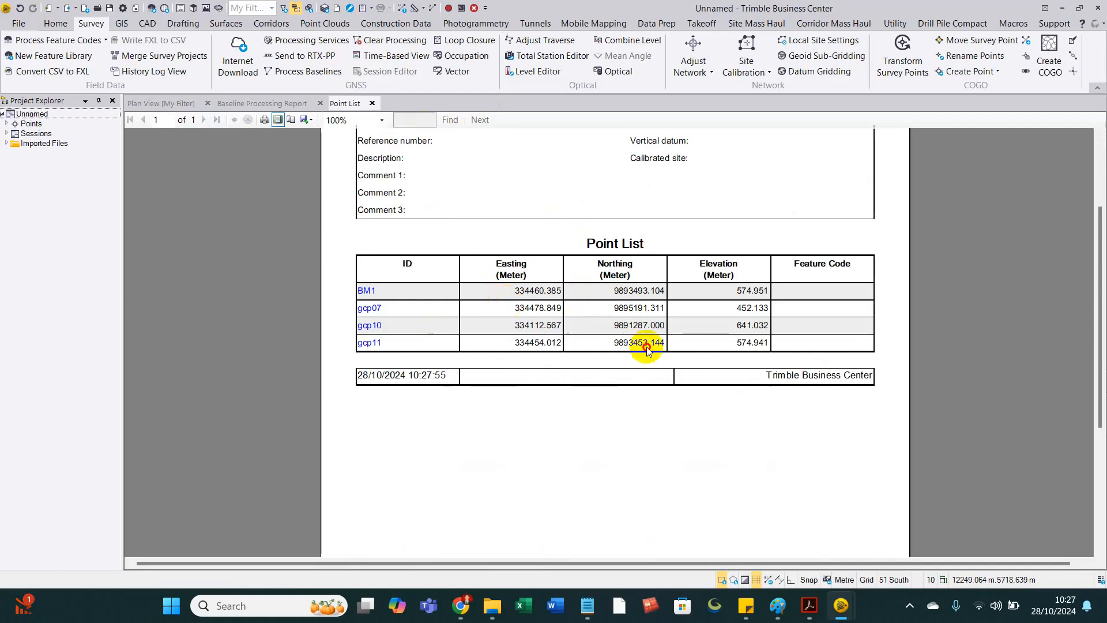
pyautogui.scroll(2, 437, 272)
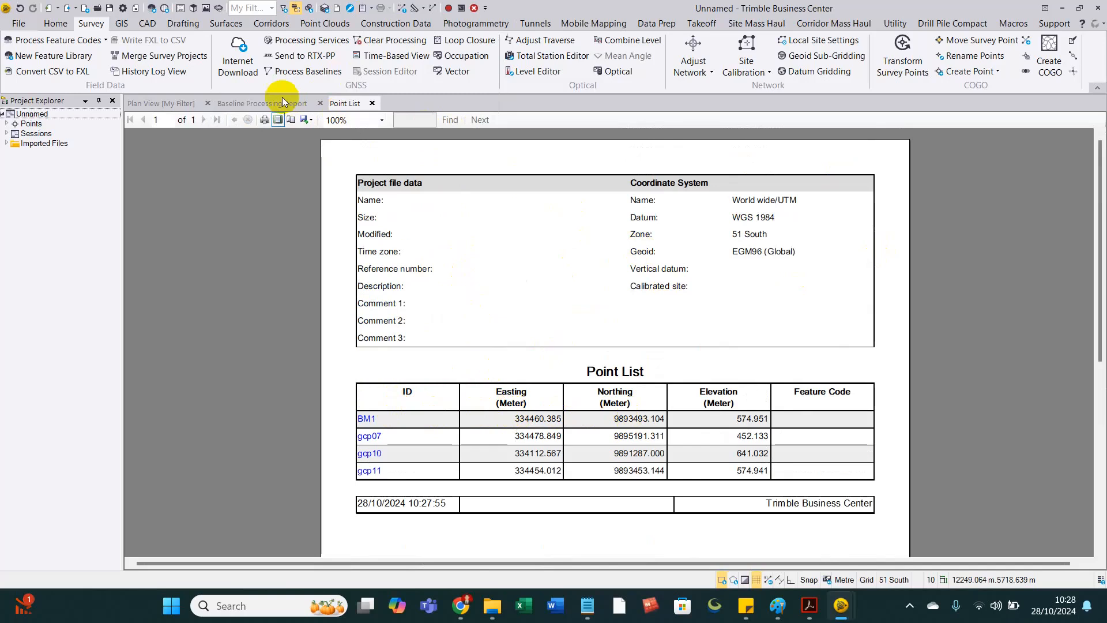
# Step: Export the Baseline Processing Report as a PDF named Baseline Processing Report GCP in the 01. Survey folder
pyautogui.click(258, 103)
pyautogui.click(341, 104)
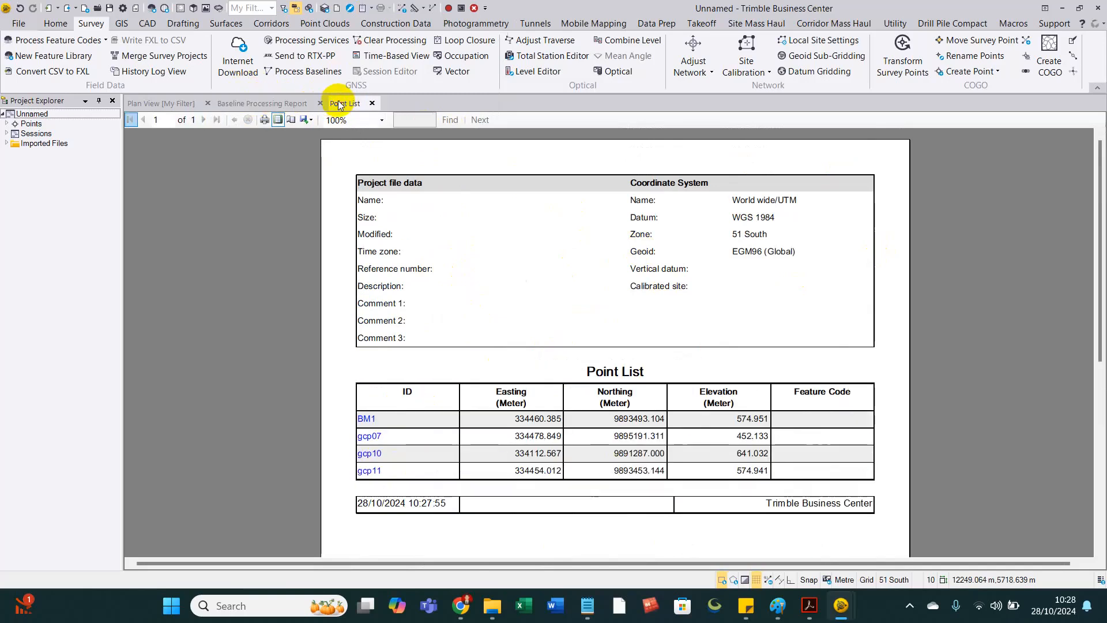
pyautogui.click(298, 105)
pyautogui.click(339, 105)
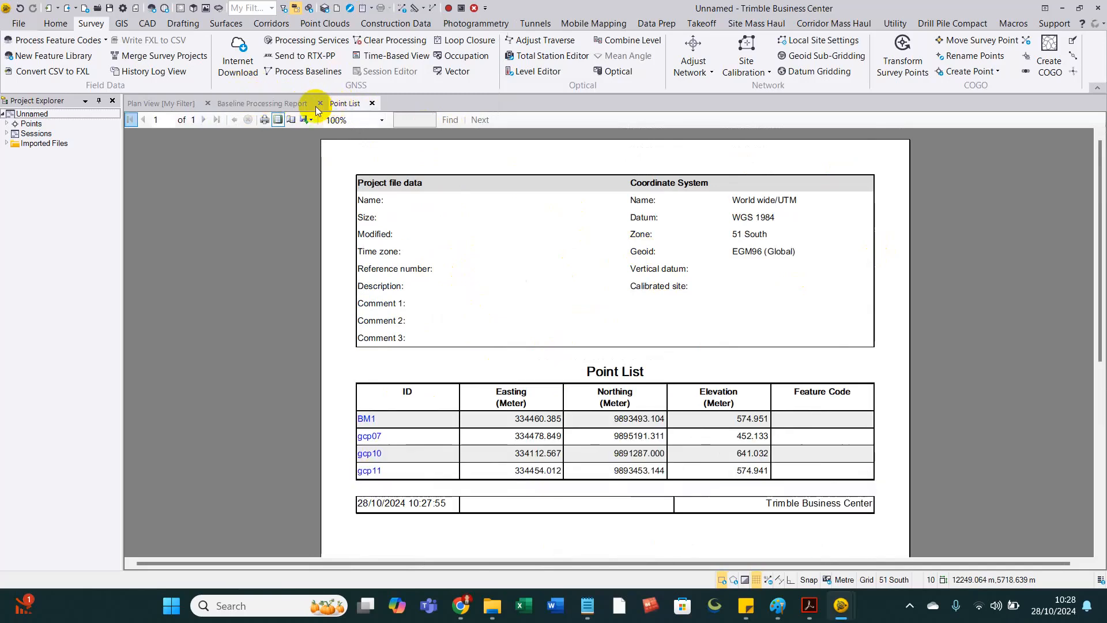
pyautogui.click(304, 108)
pyautogui.click(315, 120)
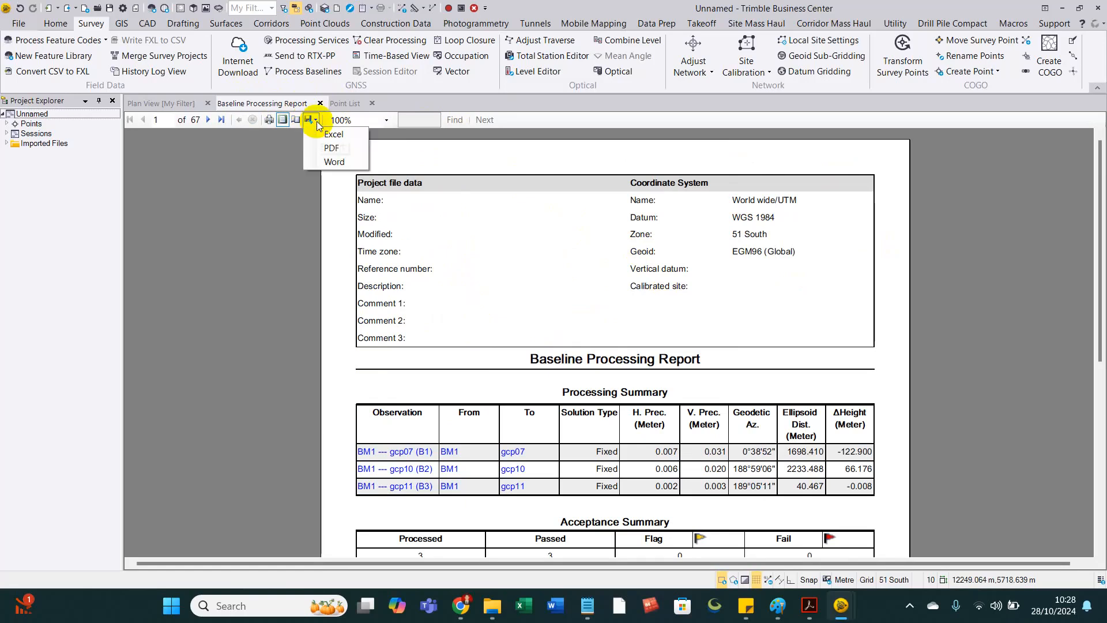
pyautogui.click(339, 146)
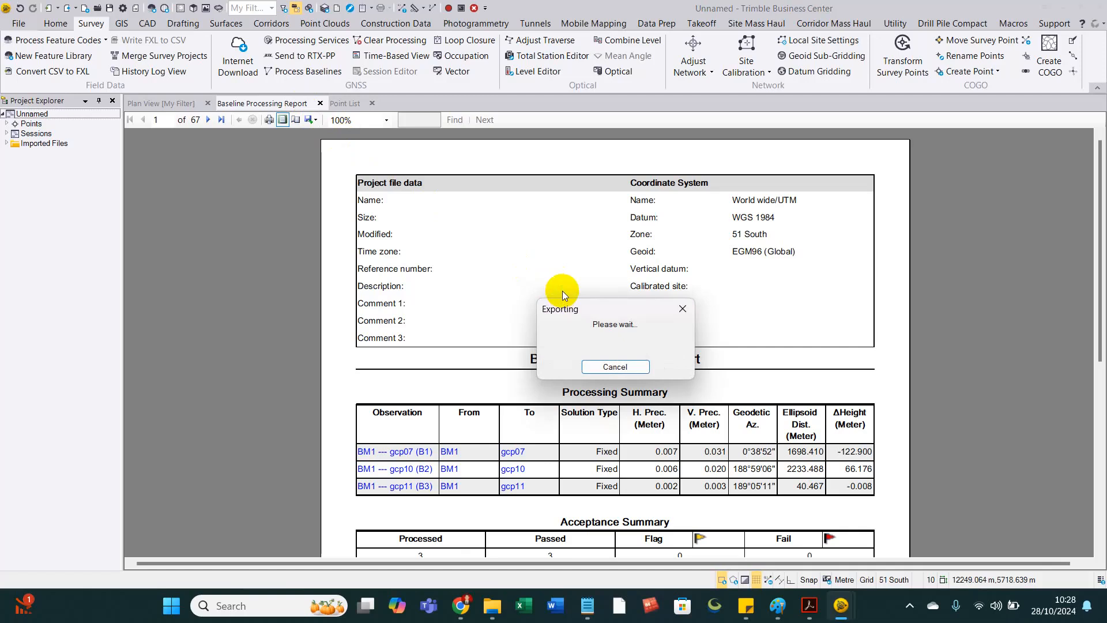
pyautogui.click(770, 462)
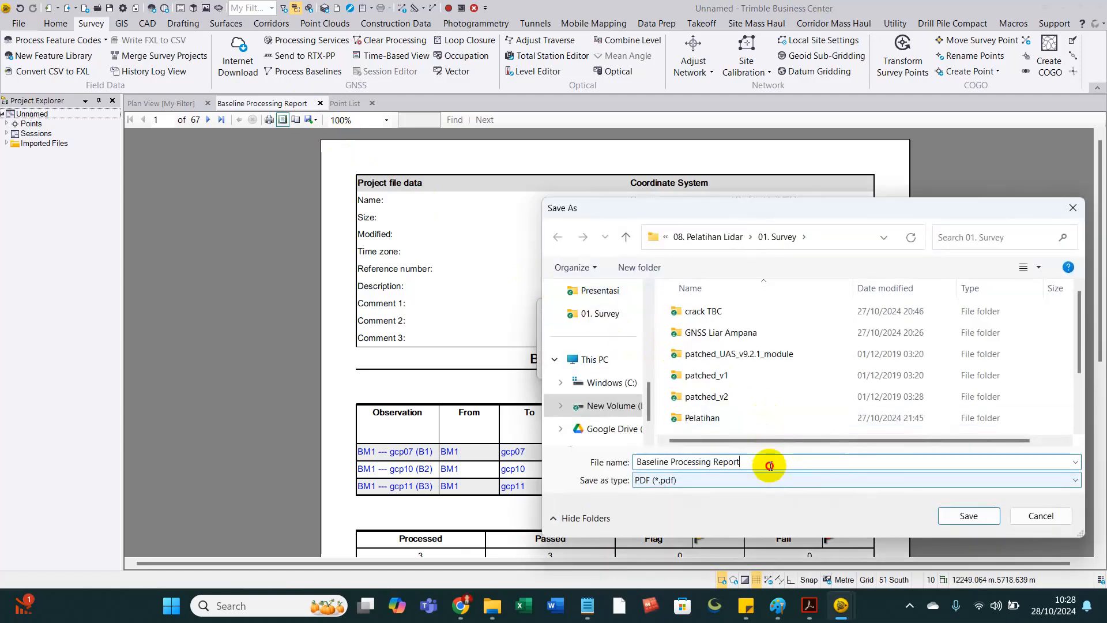
pyautogui.write('GCP')
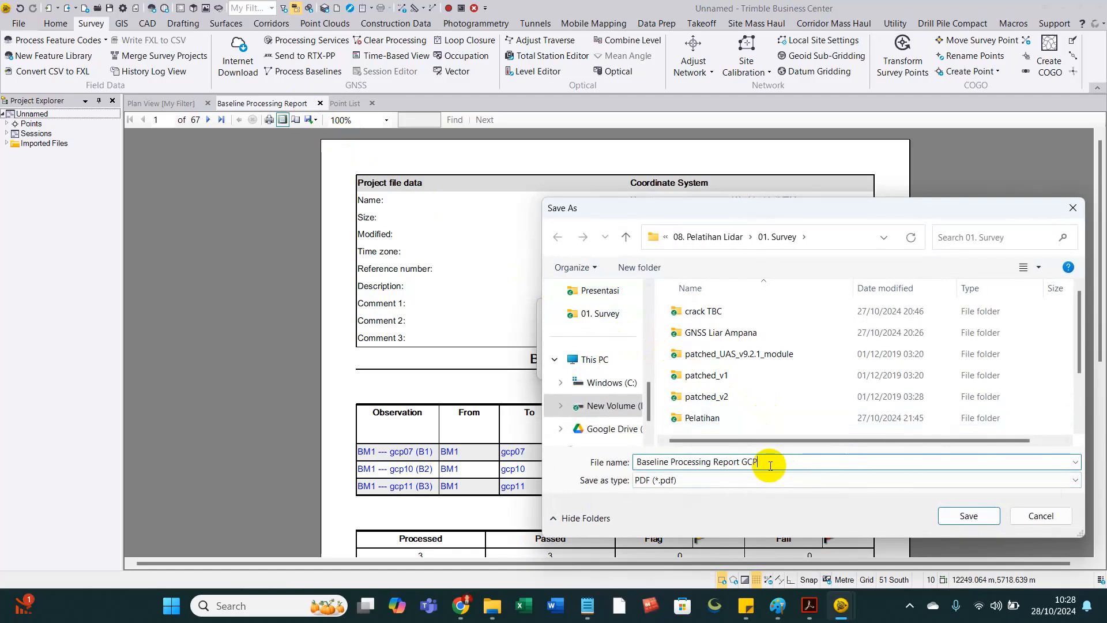
pyautogui.press('Return')
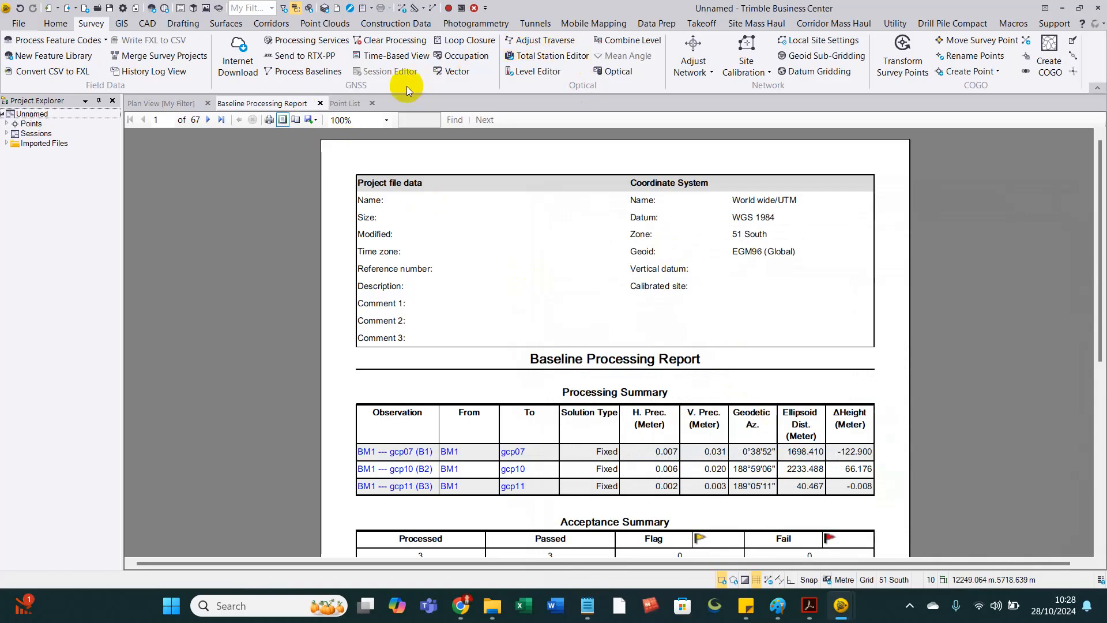
# Step: Export the Point List report to Excel as Point List GCP in the 01. Survey folder
pyautogui.click(360, 105)
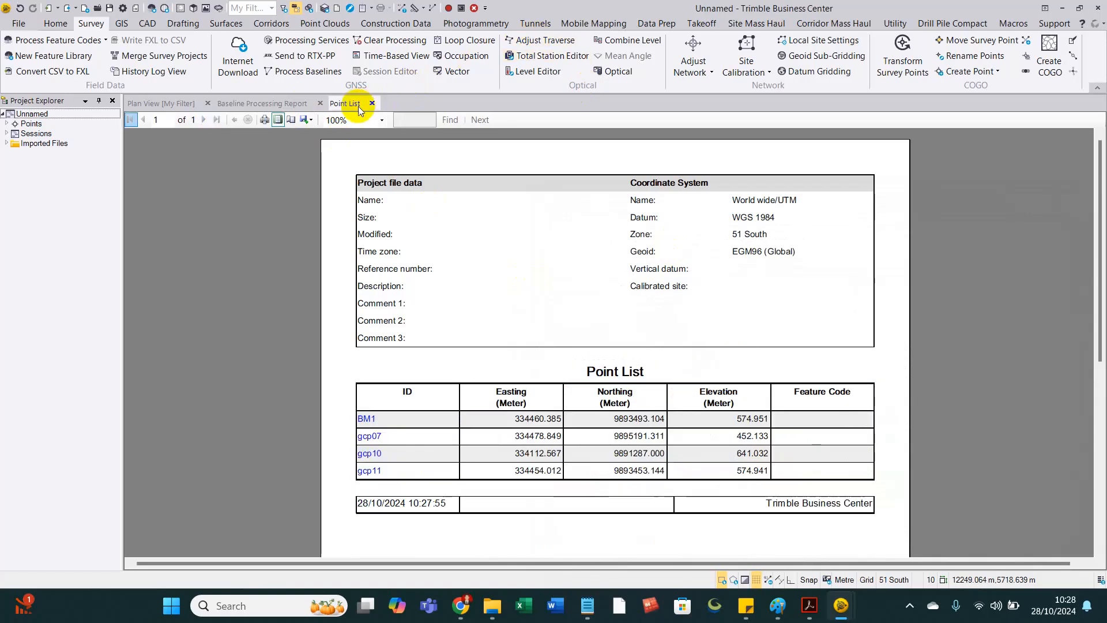
pyautogui.click(312, 120)
pyautogui.click(324, 140)
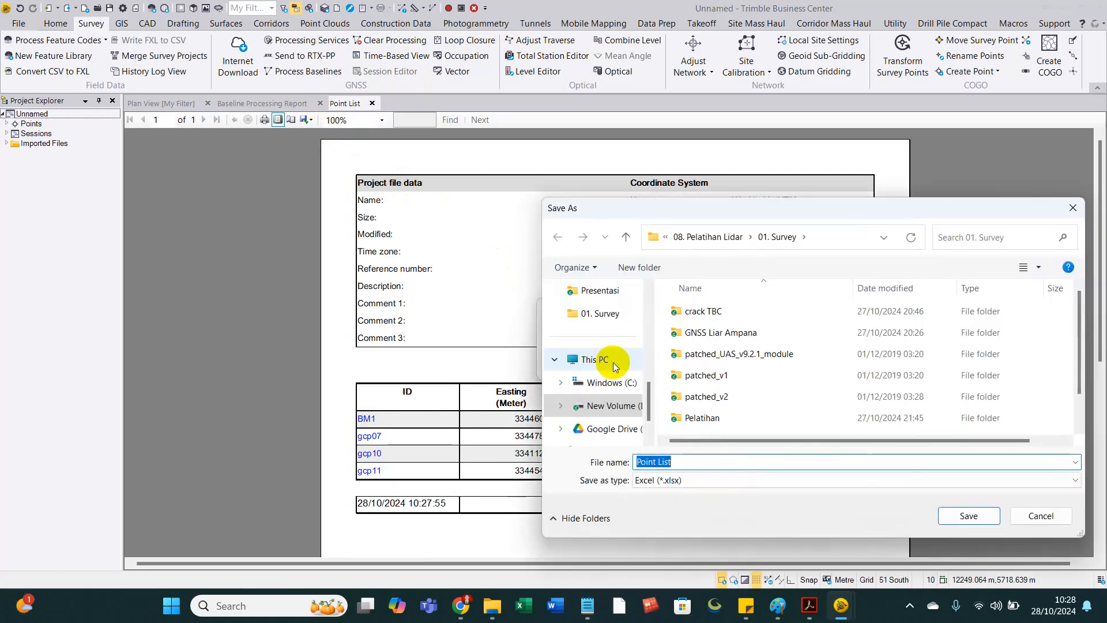
pyautogui.click(708, 465)
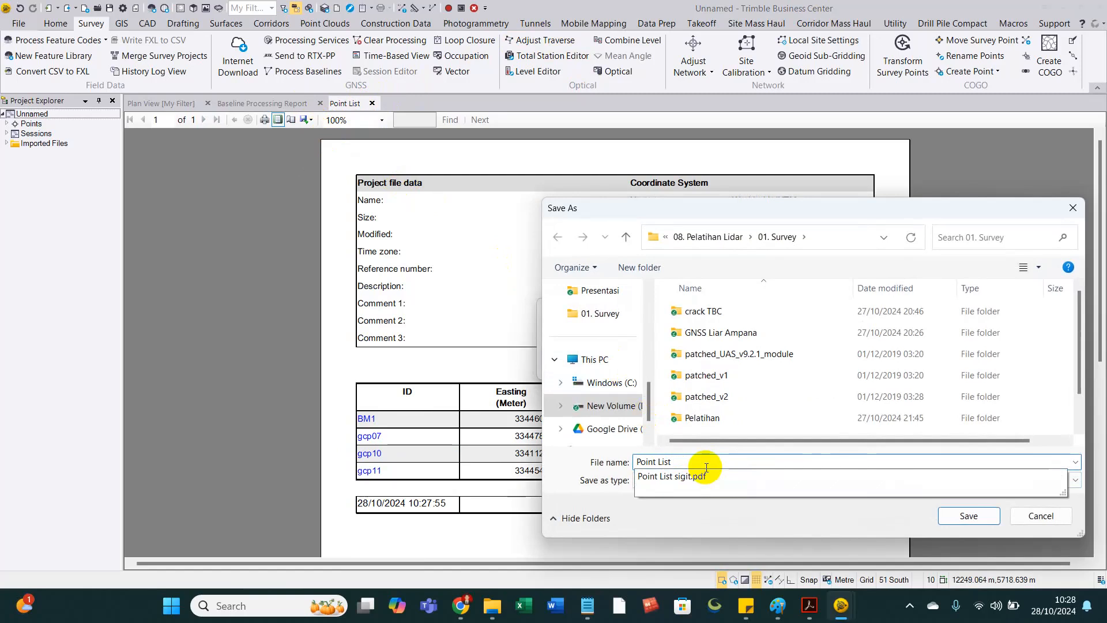
pyautogui.write('GC')
pyautogui.press('Return')
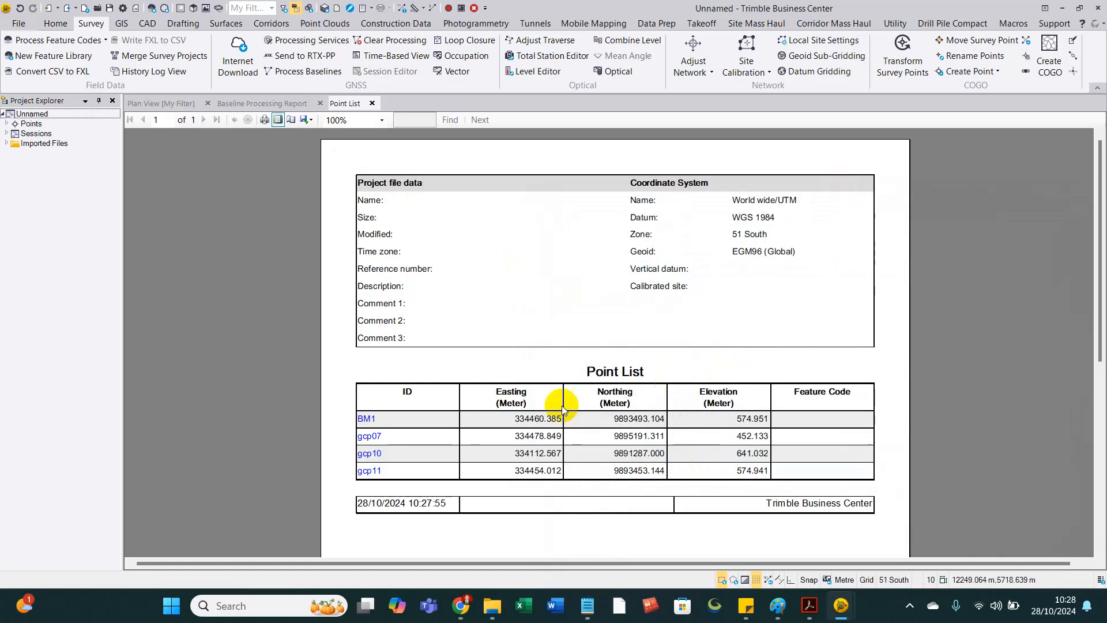
# Step: Open the exported Point List GCP workbook from the 01. Survey folder and check its coordinate table in the print preview
pyautogui.scroll(-1, 553, 455)
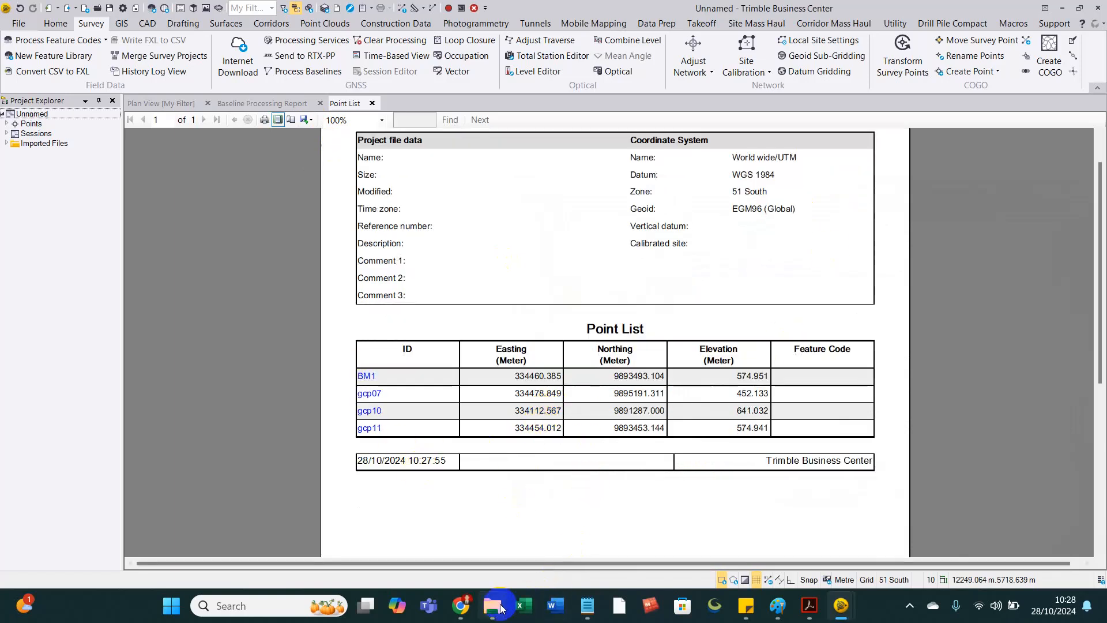
pyautogui.moveTo(491, 605)
pyautogui.click(468, 536)
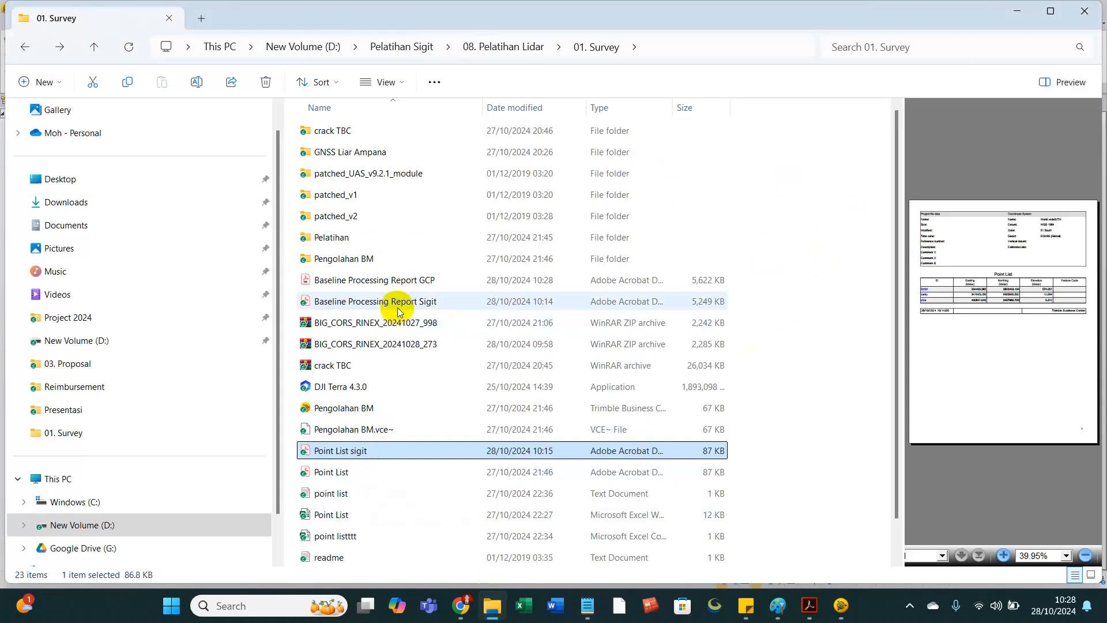
pyautogui.scroll(-1, 371, 519)
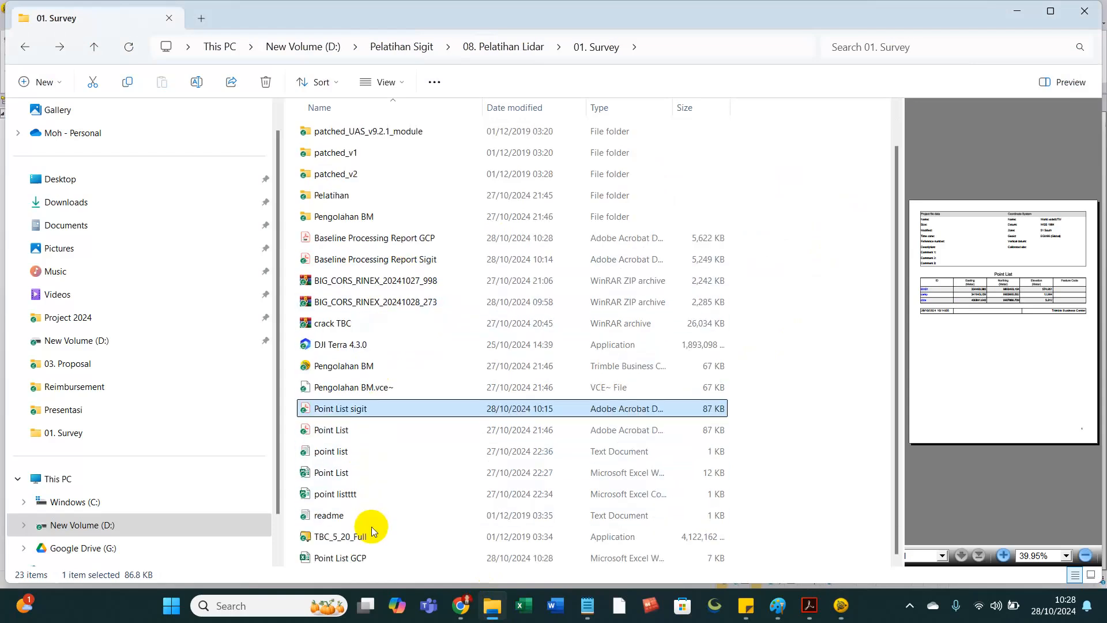
pyautogui.doubleClick(369, 557)
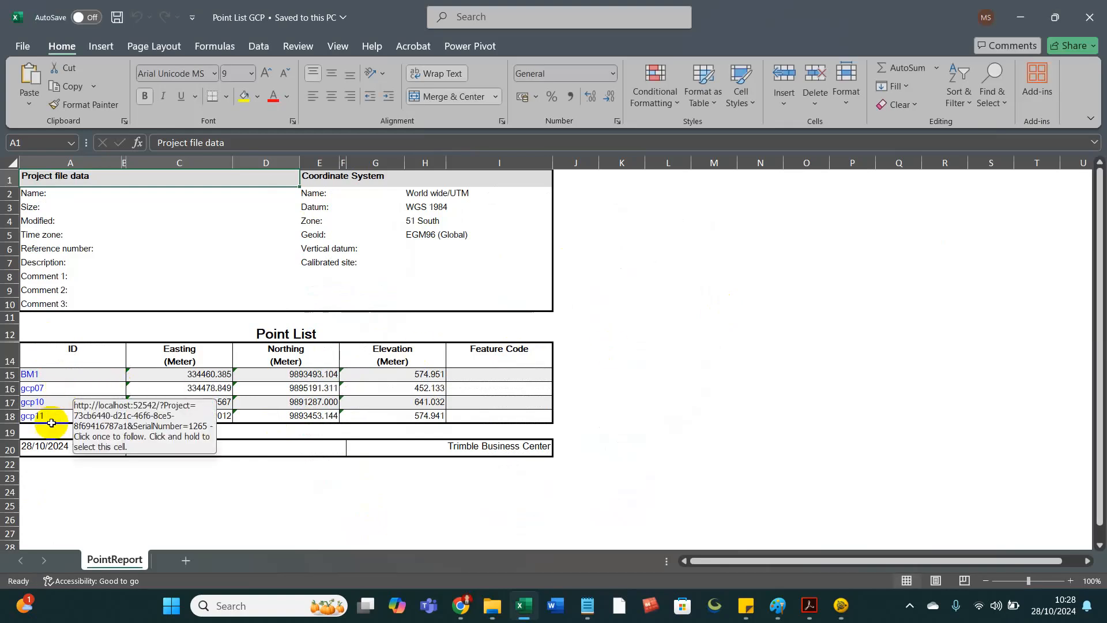
pyautogui.click(744, 350)
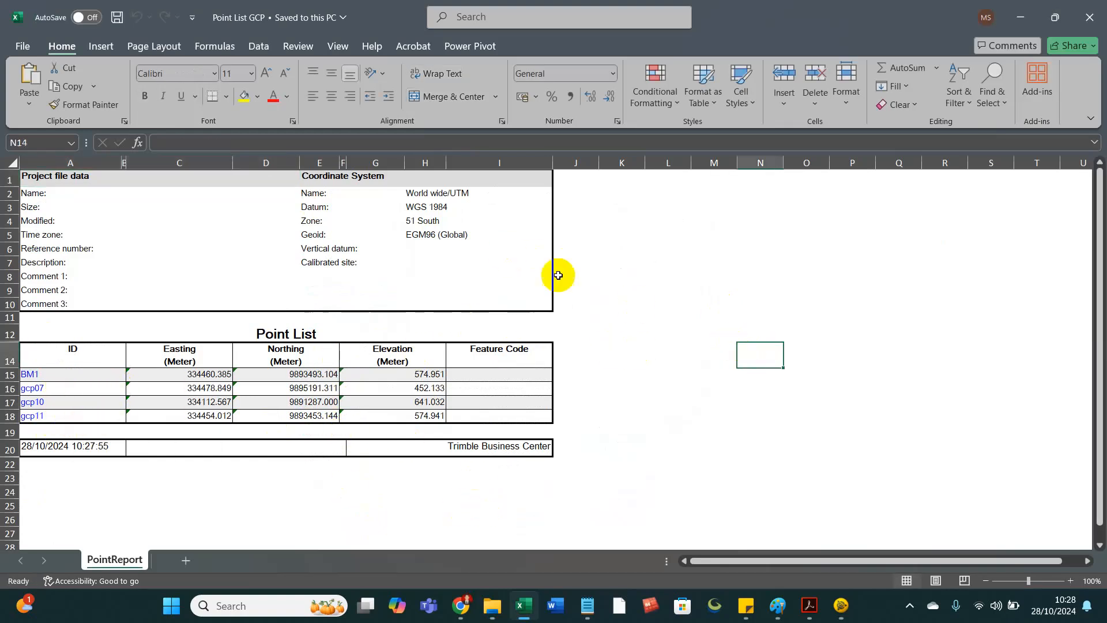
pyautogui.hotkey('ctrl', 'p')
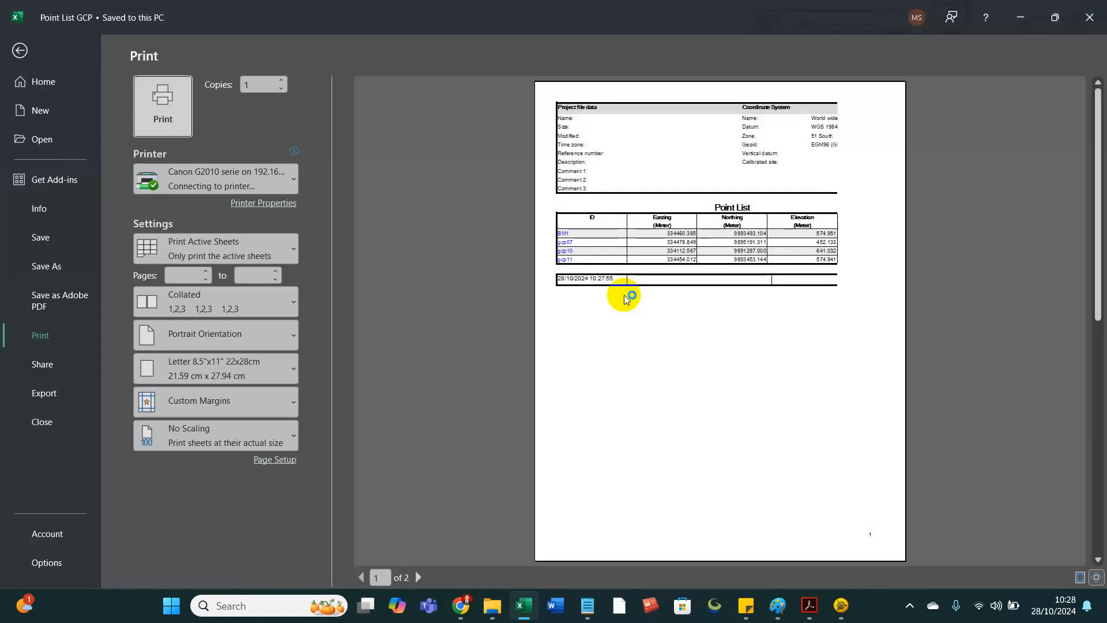
pyautogui.click(1019, 14)
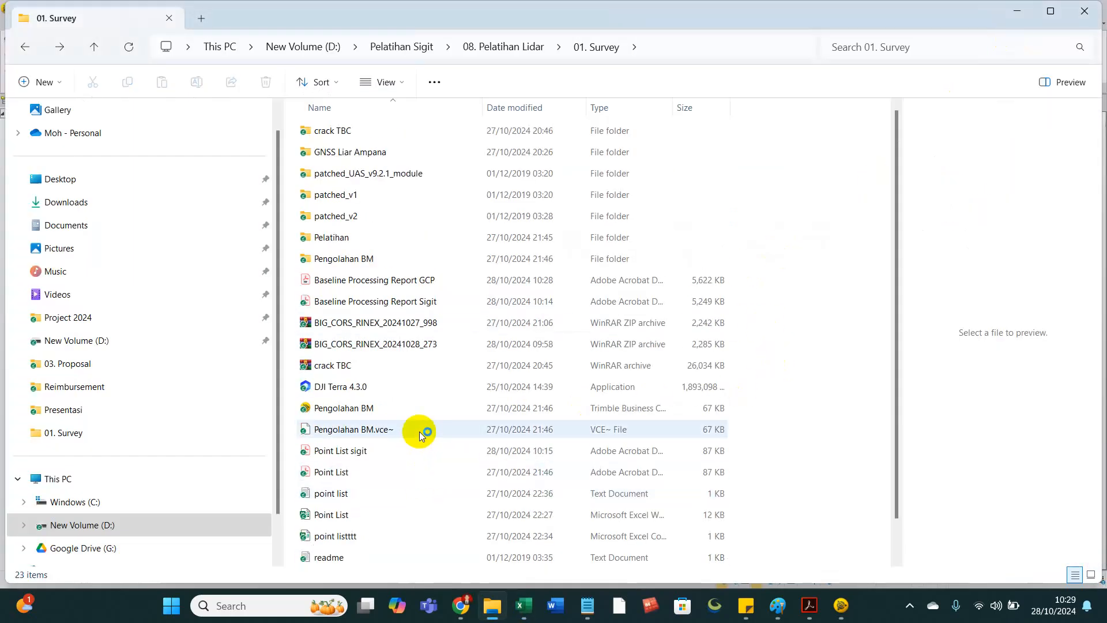
pyautogui.hotkey('alt', 'Tab')
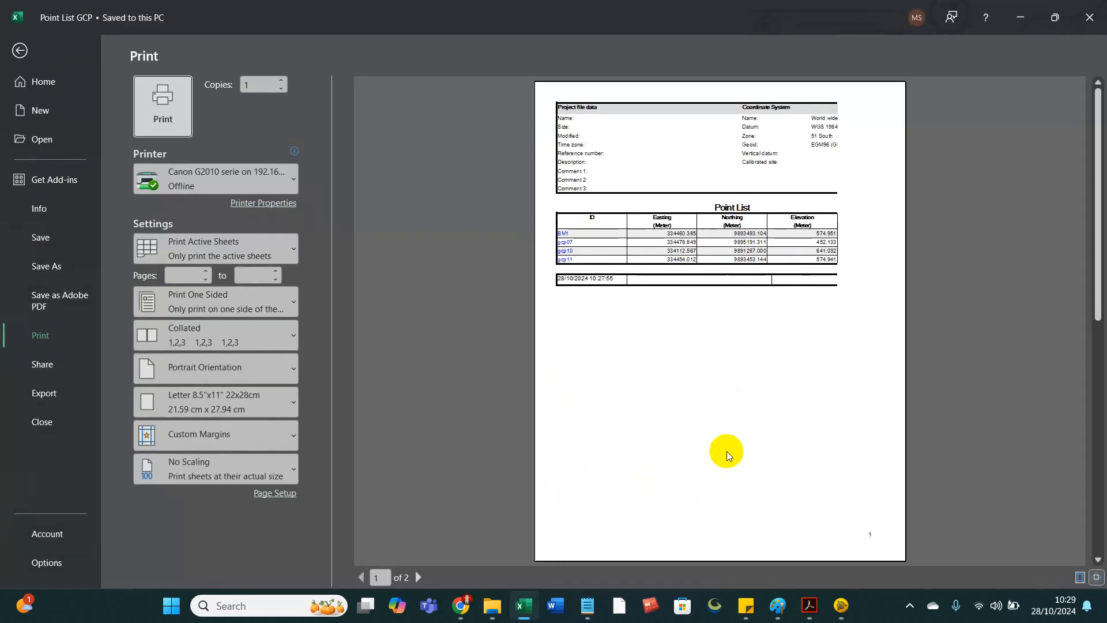
pyautogui.hotkey('alt', 'Tab')
pyautogui.hotkey('alt', 'Tab')
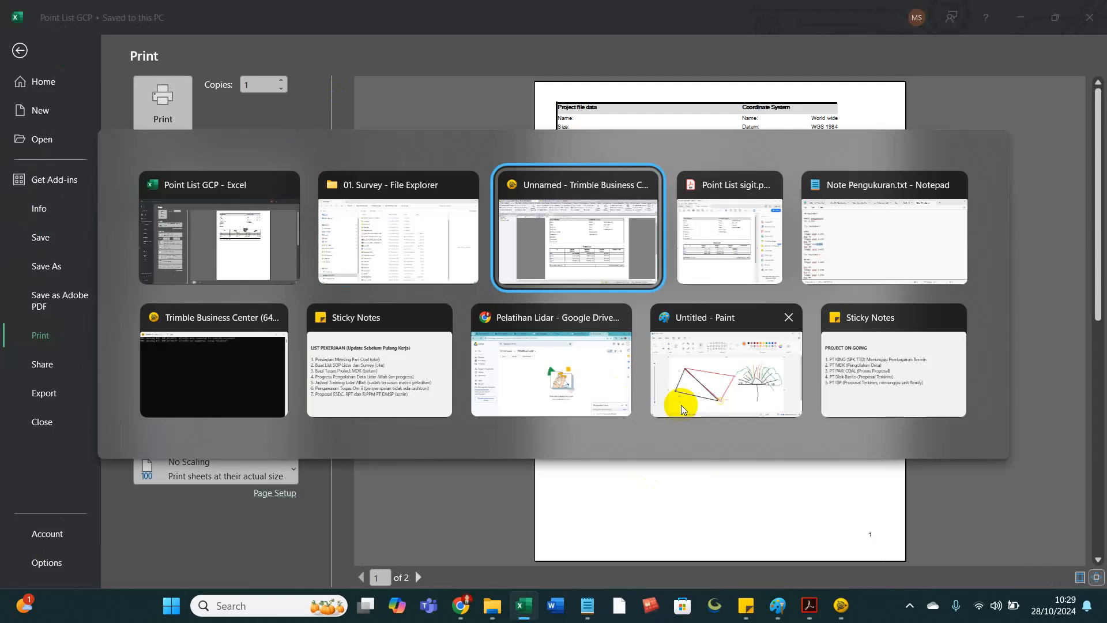
pyautogui.hotkey('alt', 'Tab')
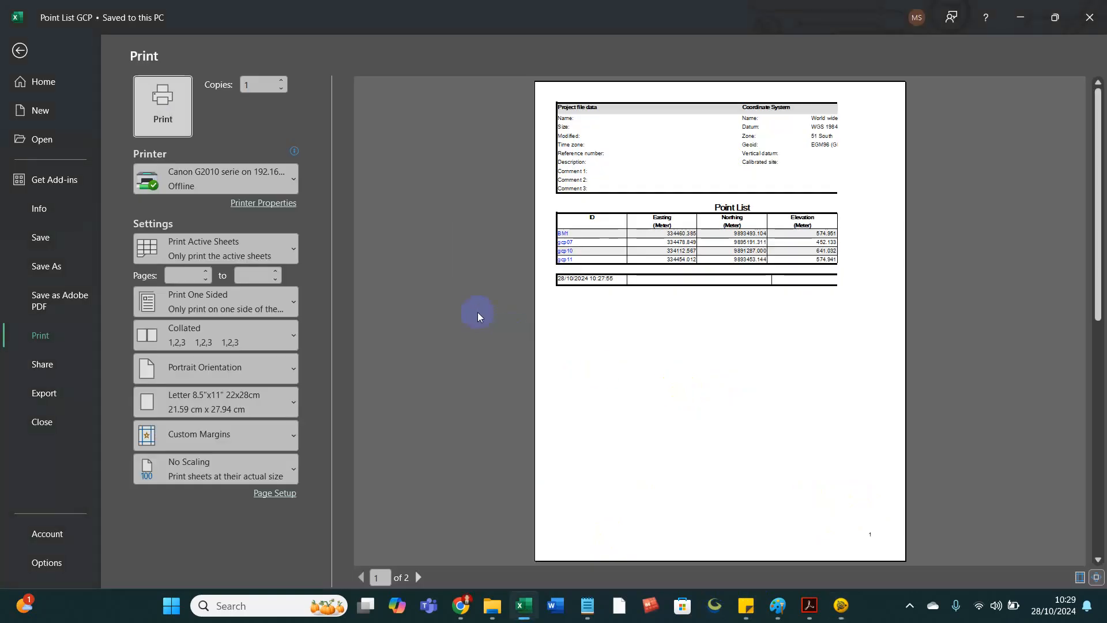
# Step: Switch back to Trimble Business Center and examine the baselines from BM1 to gcp07, gcp10 and gcp11 in the plan view with nothing selected
pyautogui.hotkey('alt', 'Tab')
pyautogui.hotkey('alt', 'Tab')
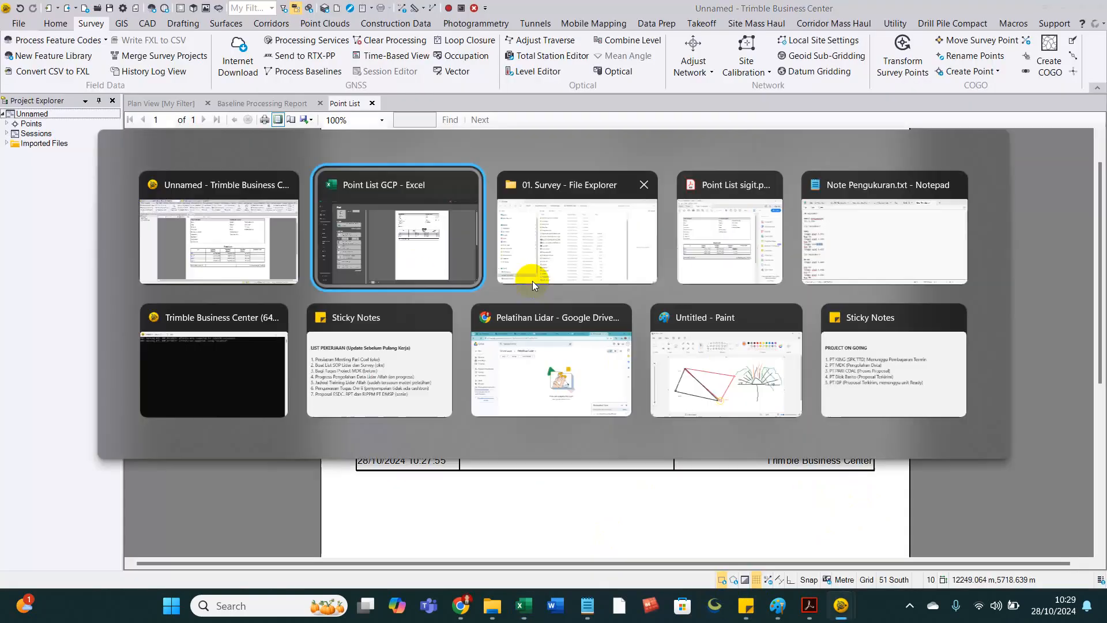
pyautogui.click(293, 222)
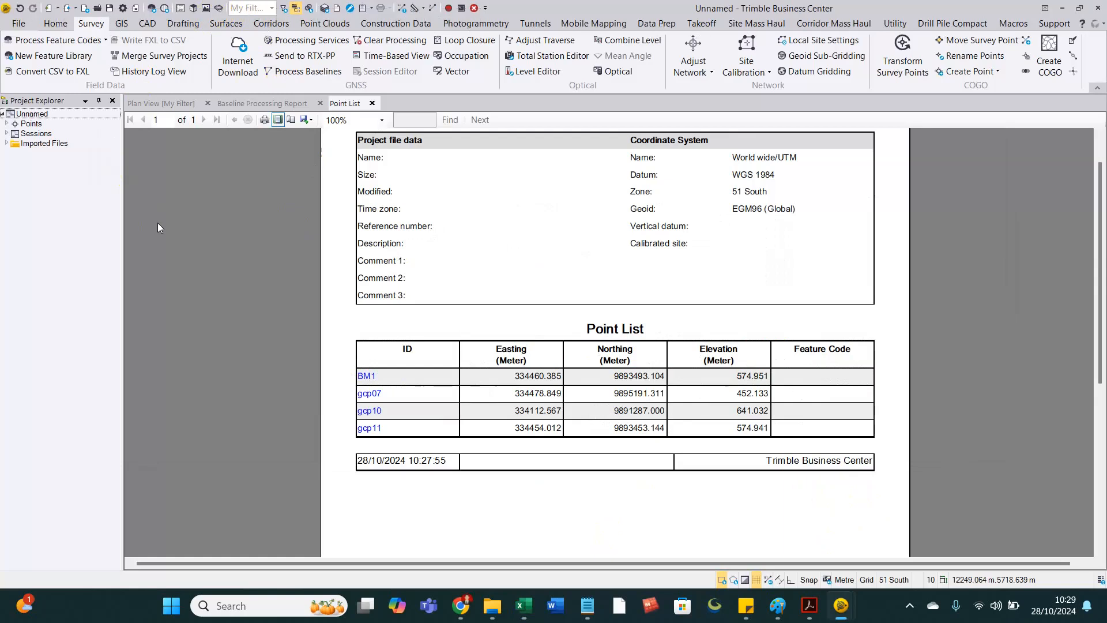
pyautogui.click(56, 24)
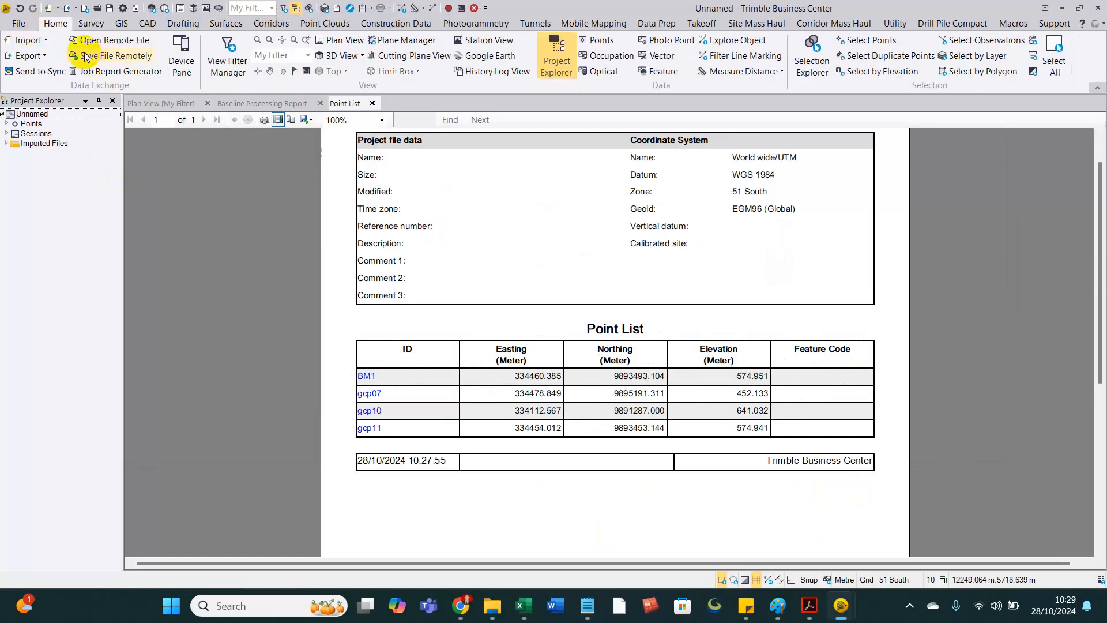
pyautogui.click(159, 104)
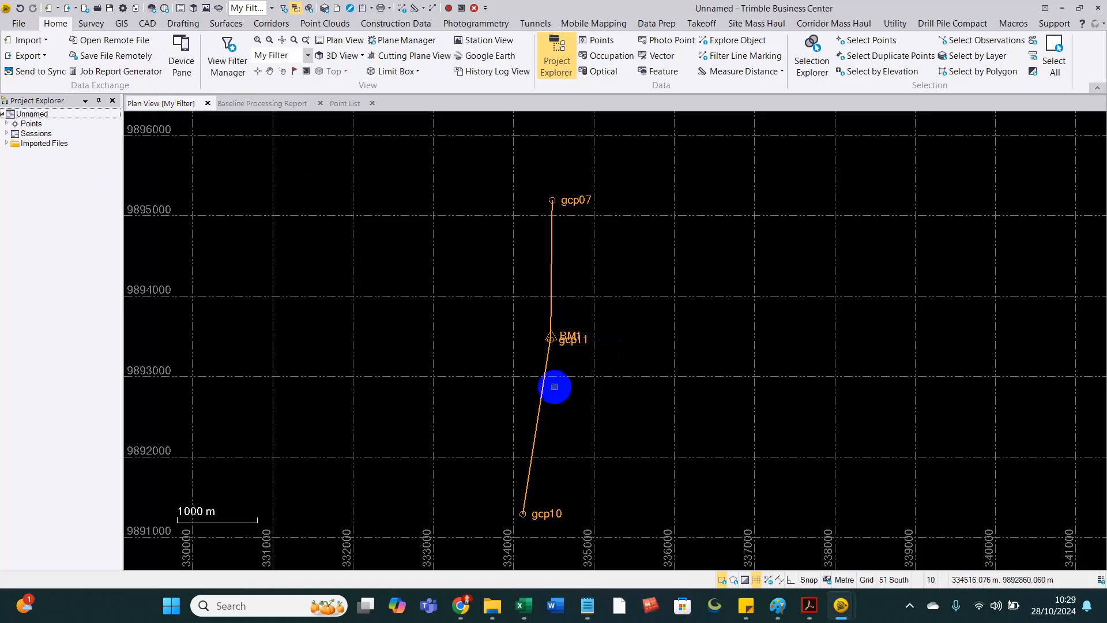
pyautogui.click(554, 388)
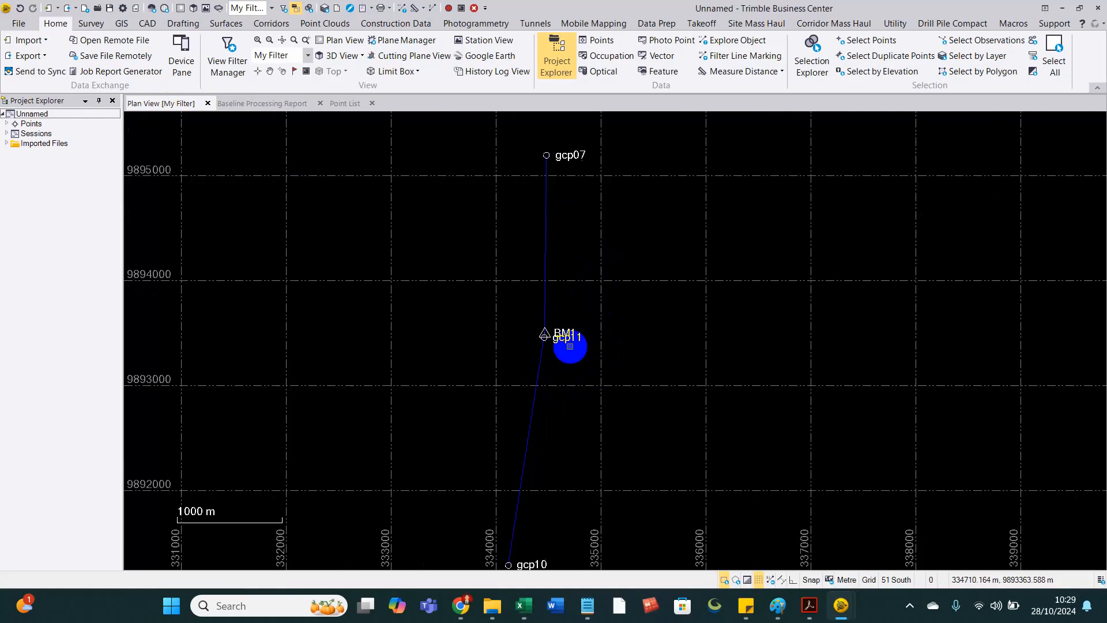
pyautogui.scroll(2, 534, 338)
pyautogui.scroll(-2, 502, 312)
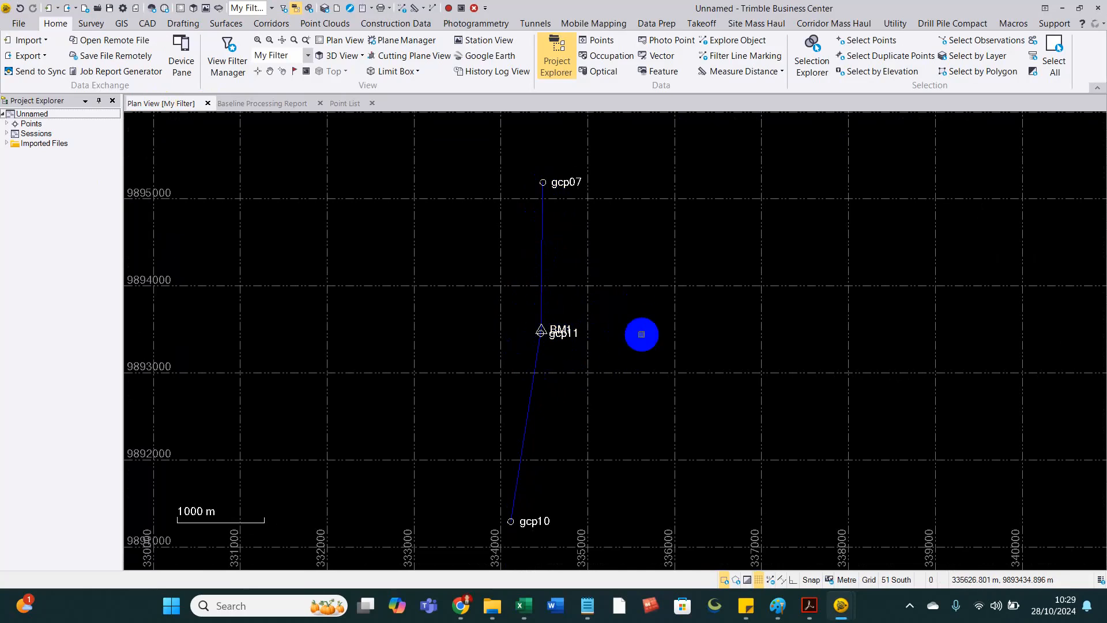
pyautogui.scroll(3, 556, 363)
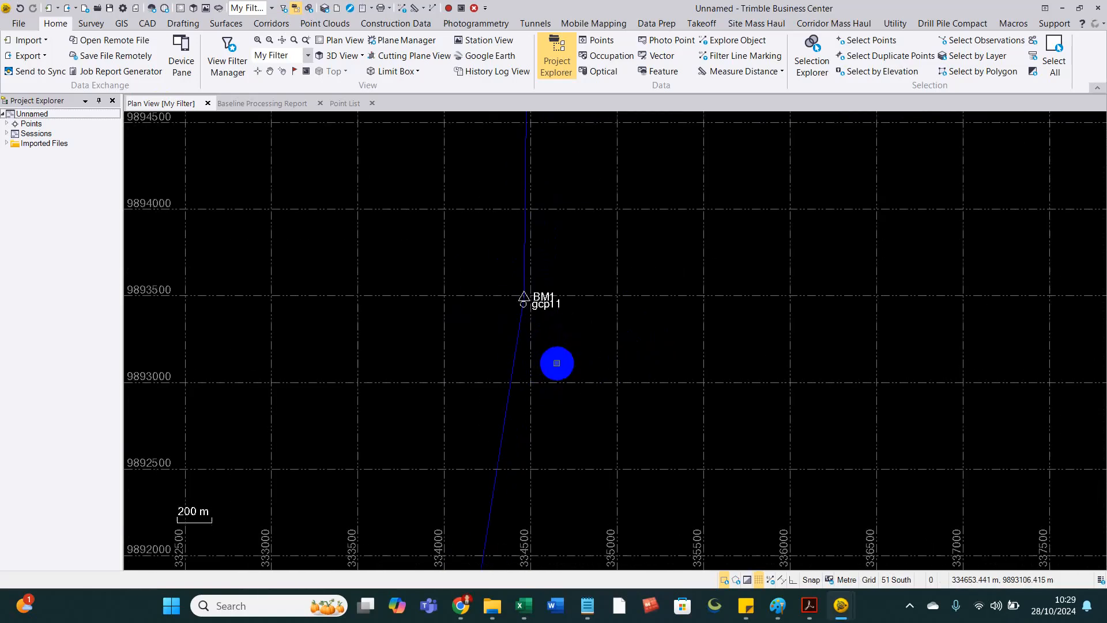
pyautogui.scroll(-2, 539, 223)
pyautogui.scroll(-2, 519, 201)
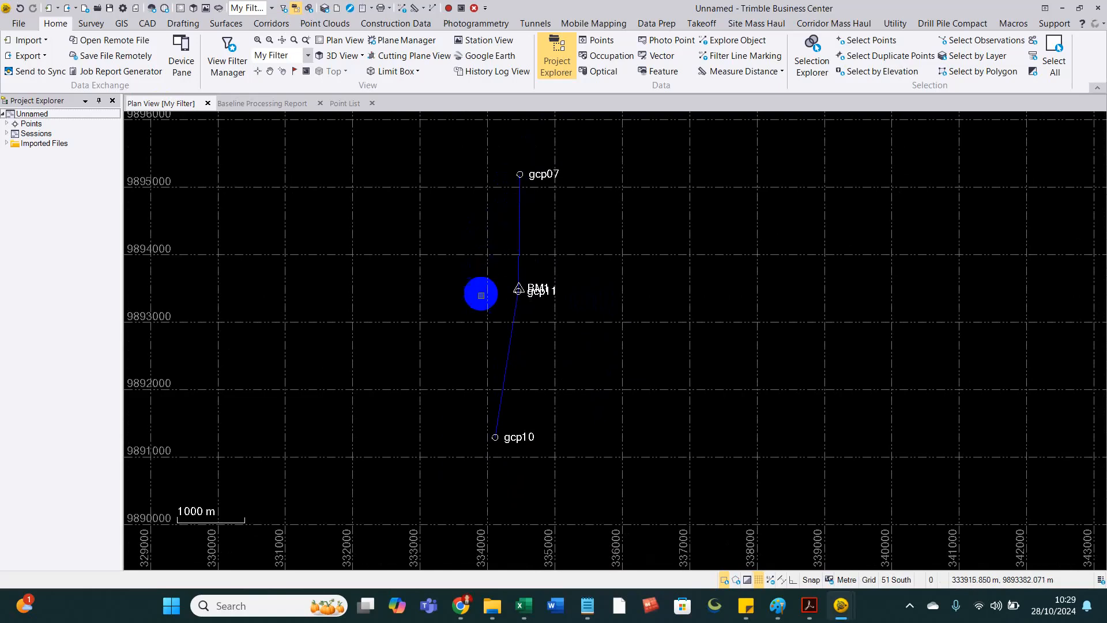